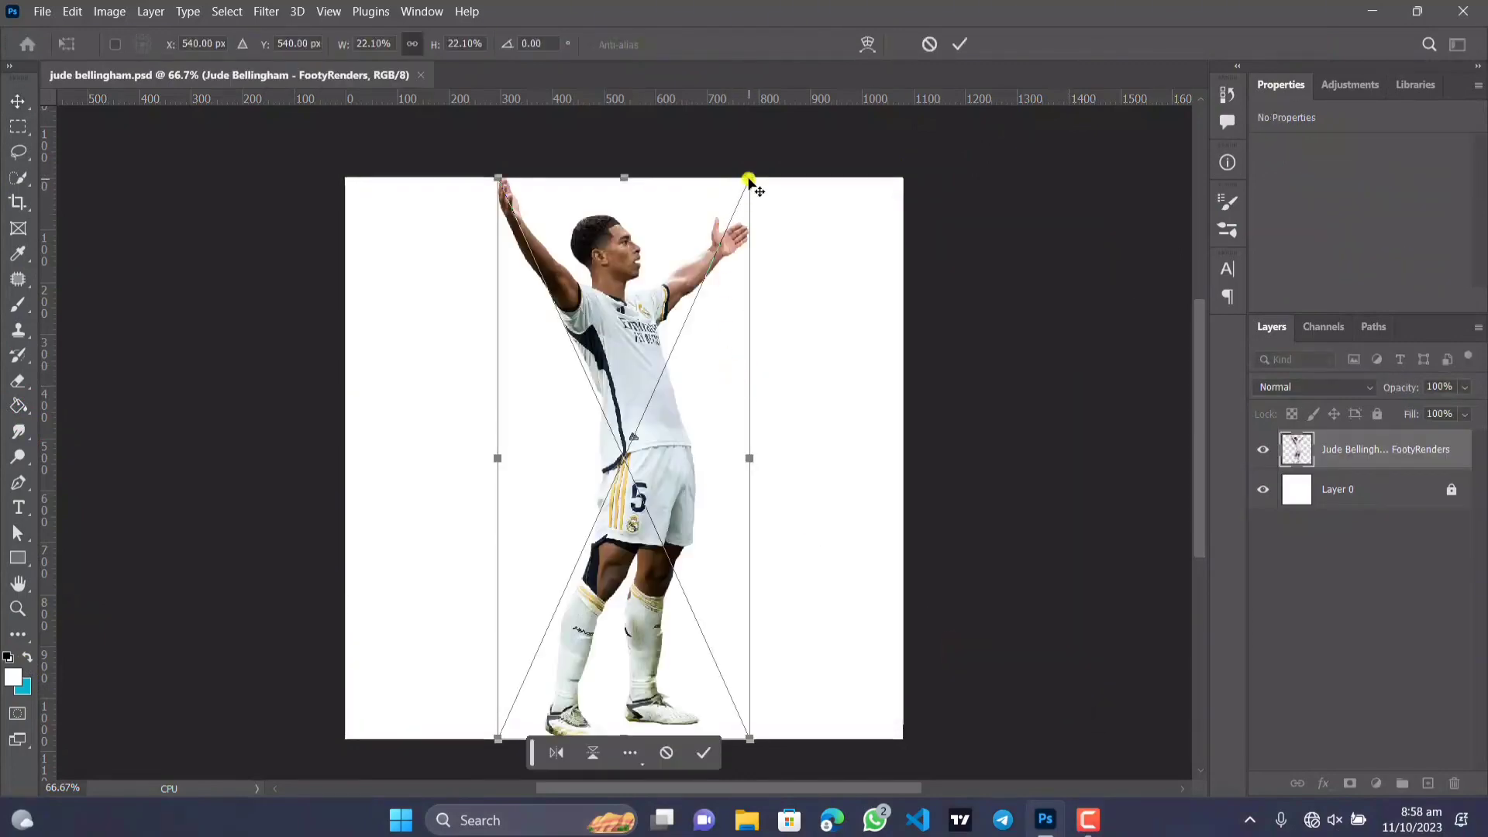
Scale the footballer cutout down to about 395 by 878 px and centre it on the white canvas.
left_click_drag(749, 179, 730, 242)
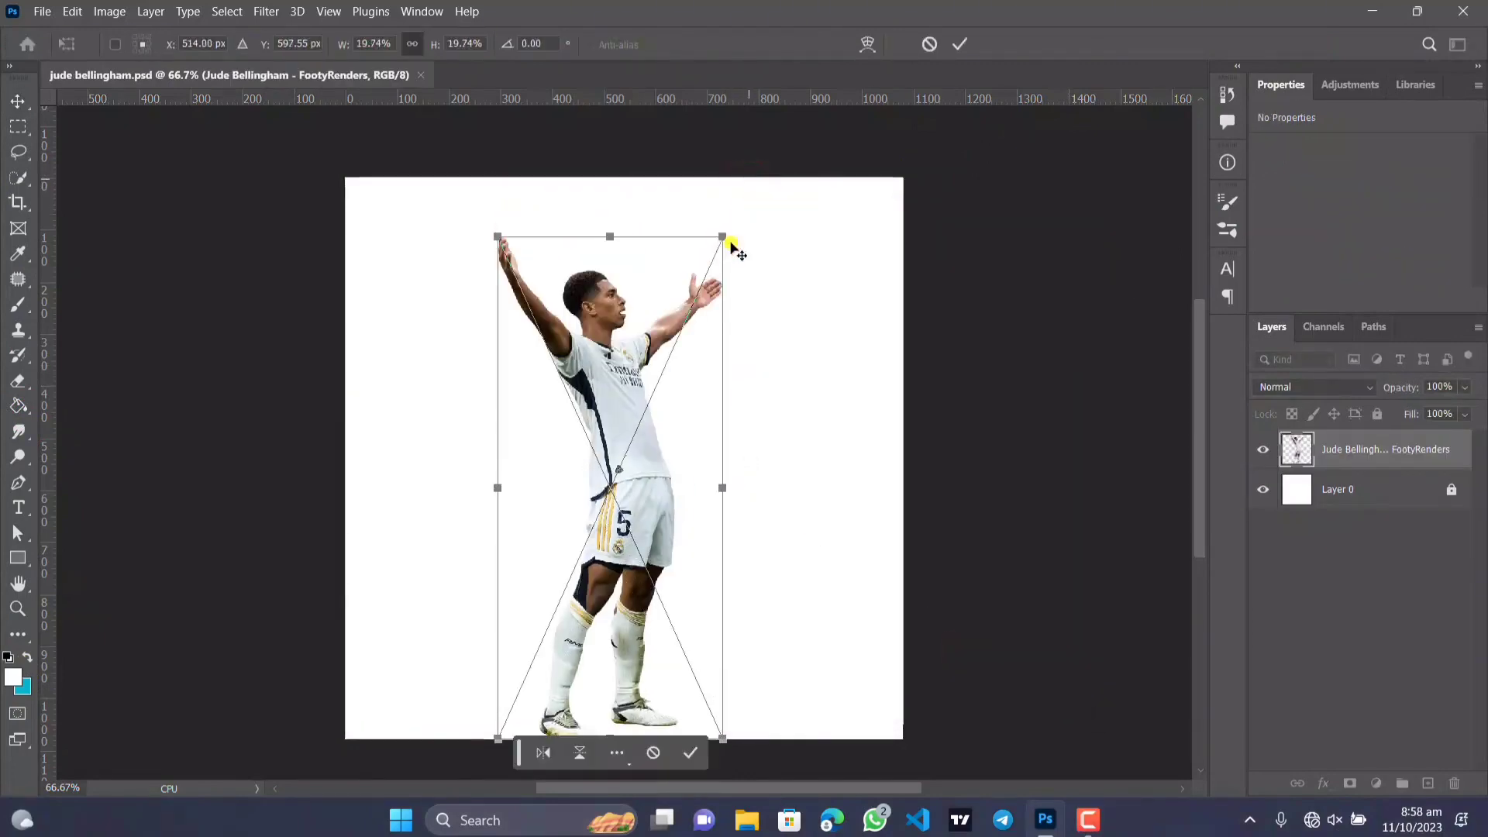
left_click_drag(632, 470, 646, 461)
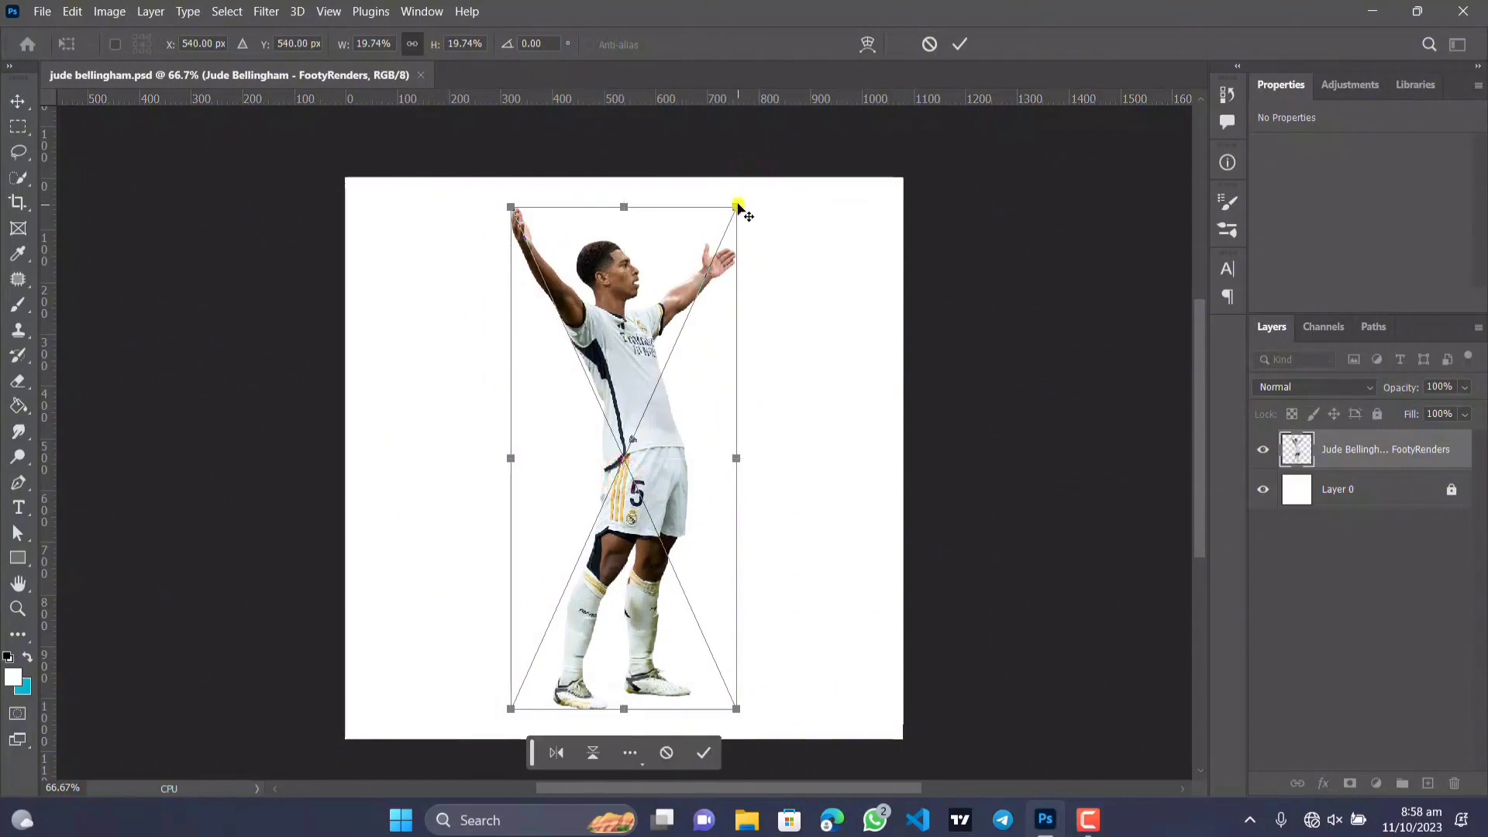
left_click_drag(737, 204, 729, 258)
left_click_drag(626, 446, 639, 430)
left_click(699, 734)
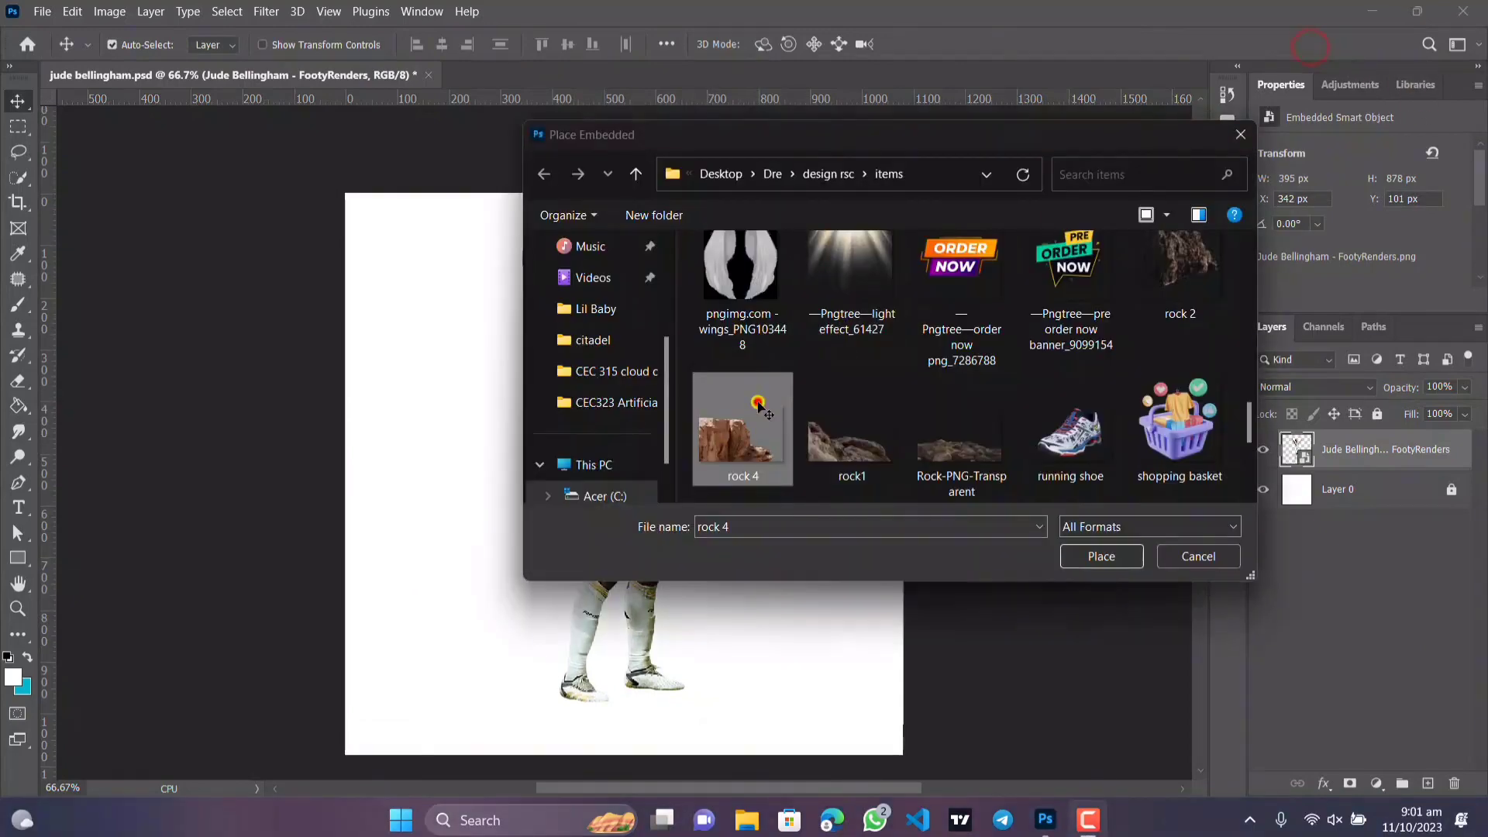
Place the embedded image rock 4, scale it to 15.98% and fit it into the lower-left corner of the canvas.
left_click(758, 402)
left_click(1105, 558)
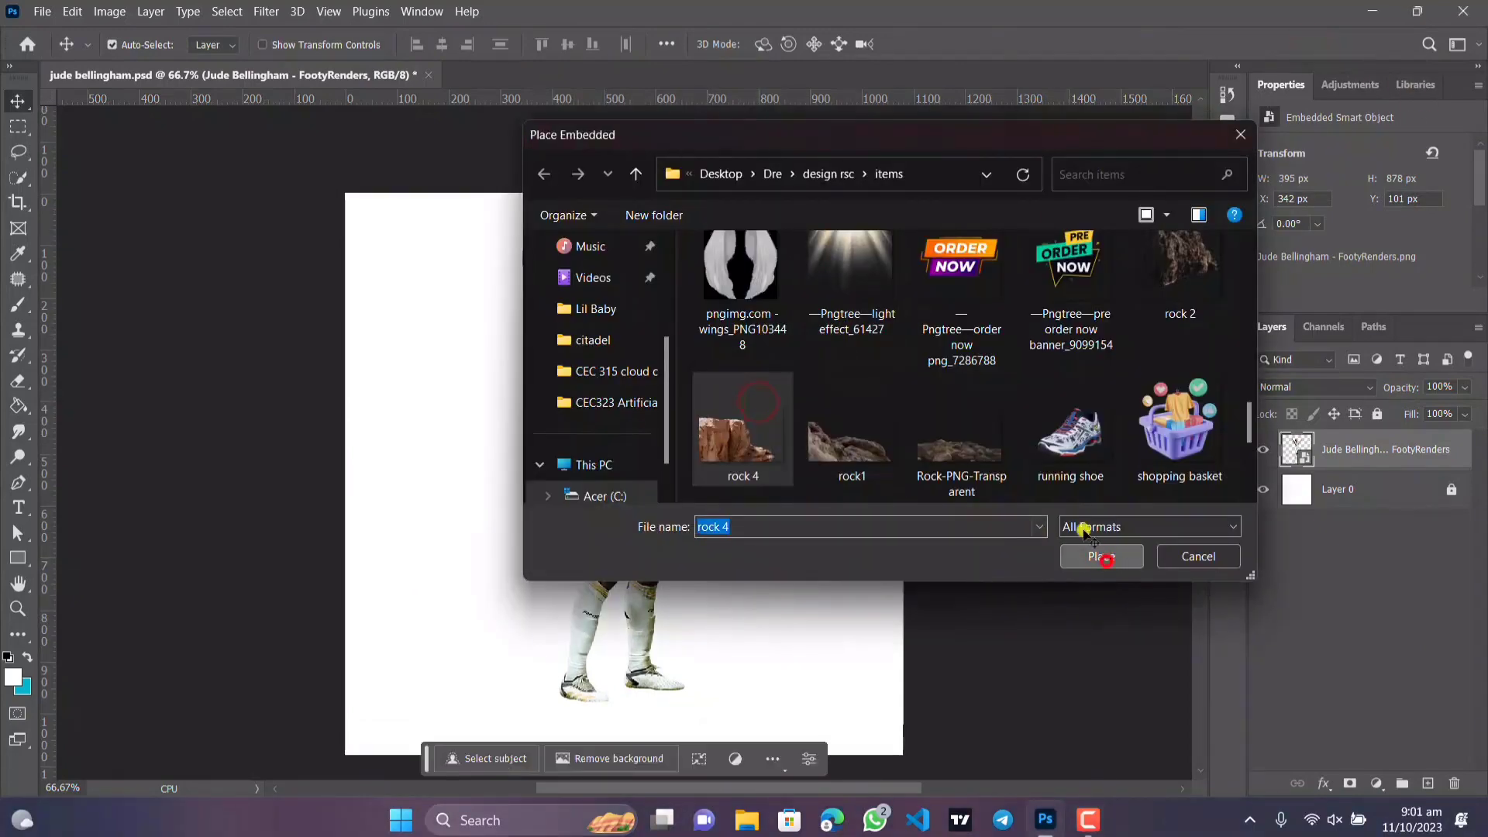
left_click_drag(907, 285, 786, 365)
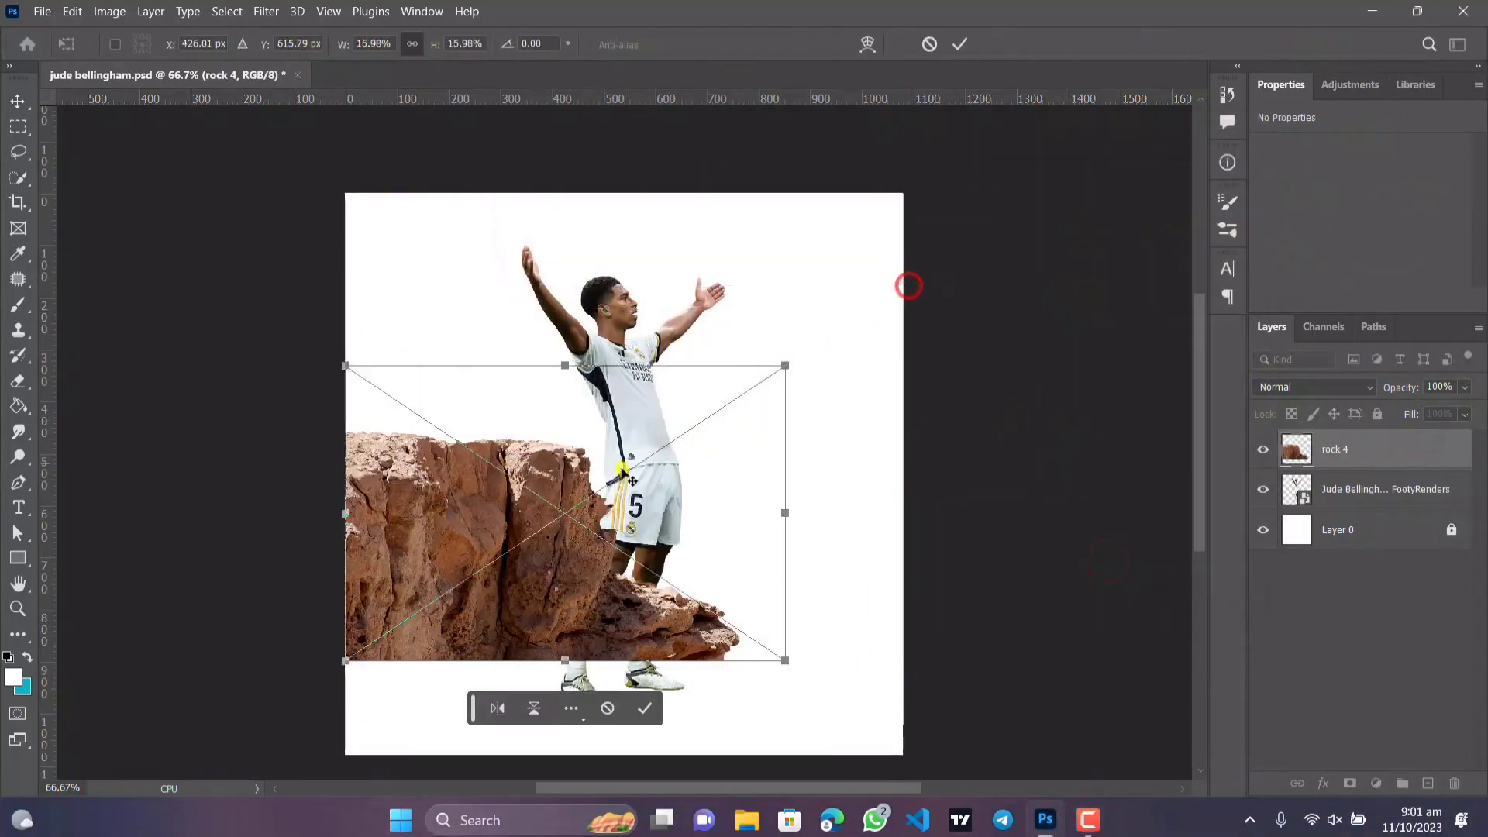
left_click_drag(622, 470, 533, 628)
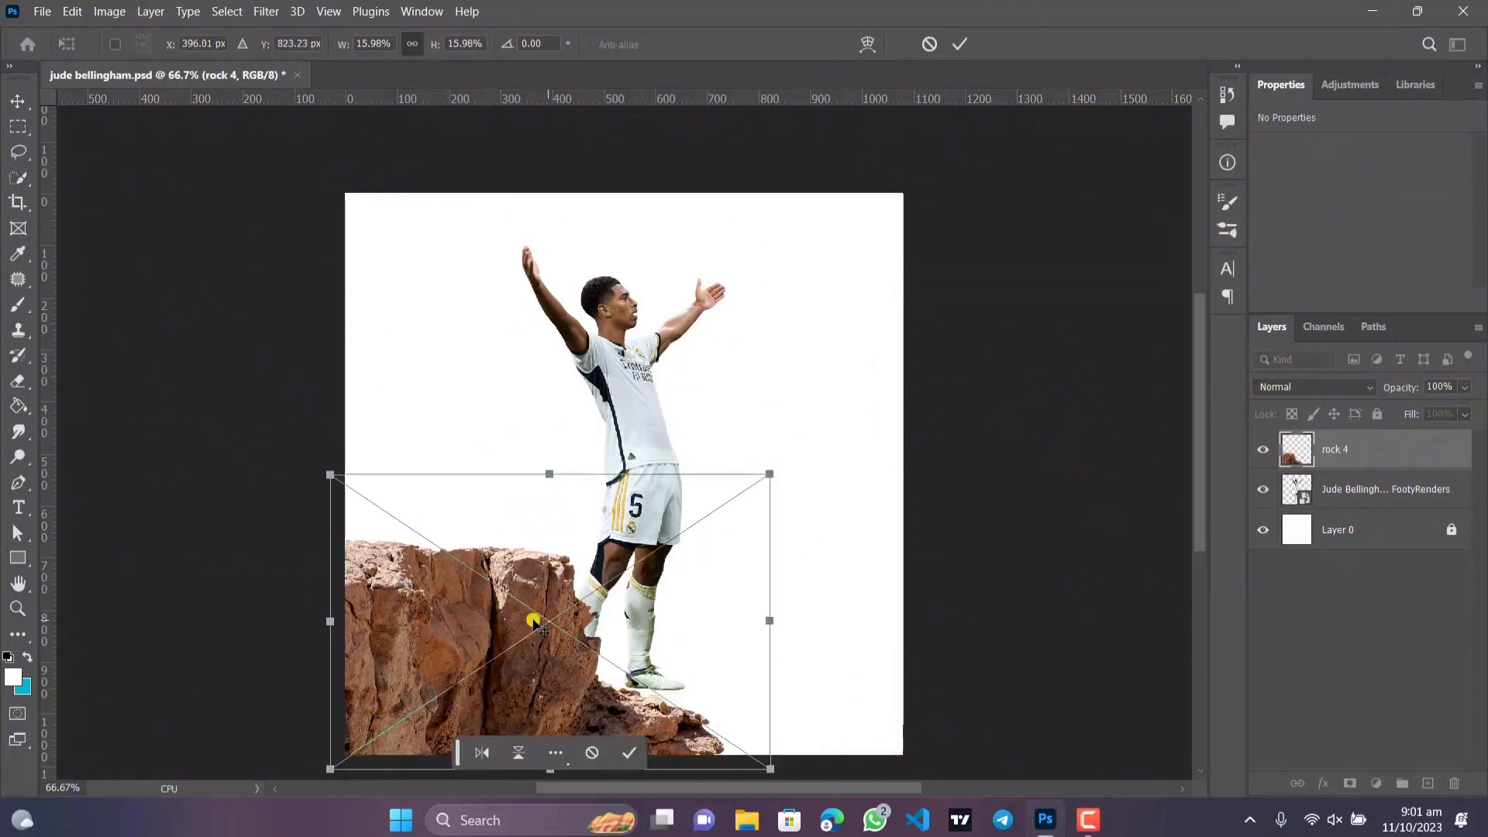
key("Return")
Scale the footballer down to 6.20%, about 137 by 304 px, and stand him on top of the rock cliff.
left_click(624, 422)
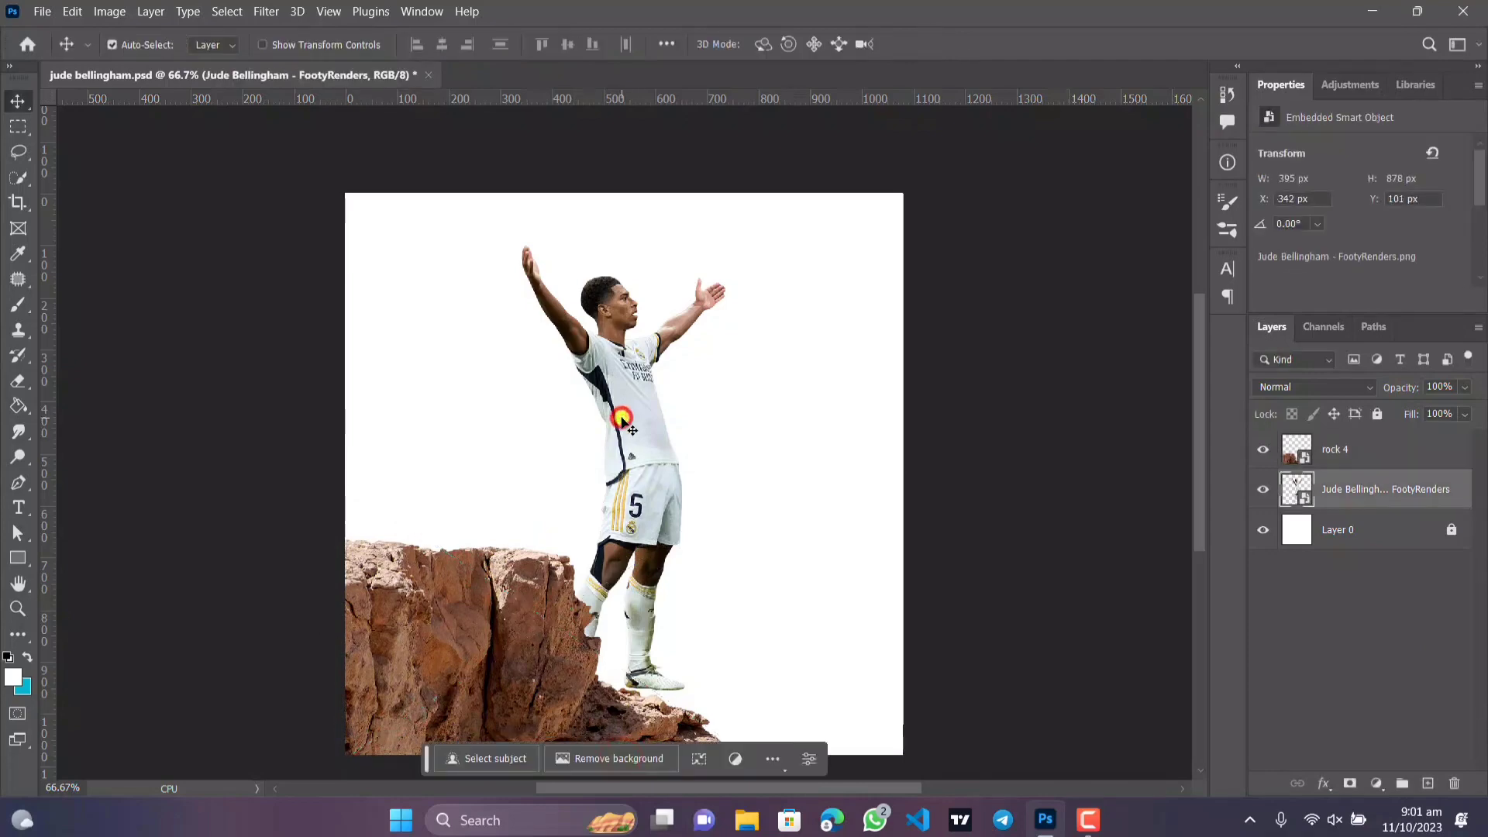
key("ctrl+t")
left_click_drag(726, 245, 652, 410)
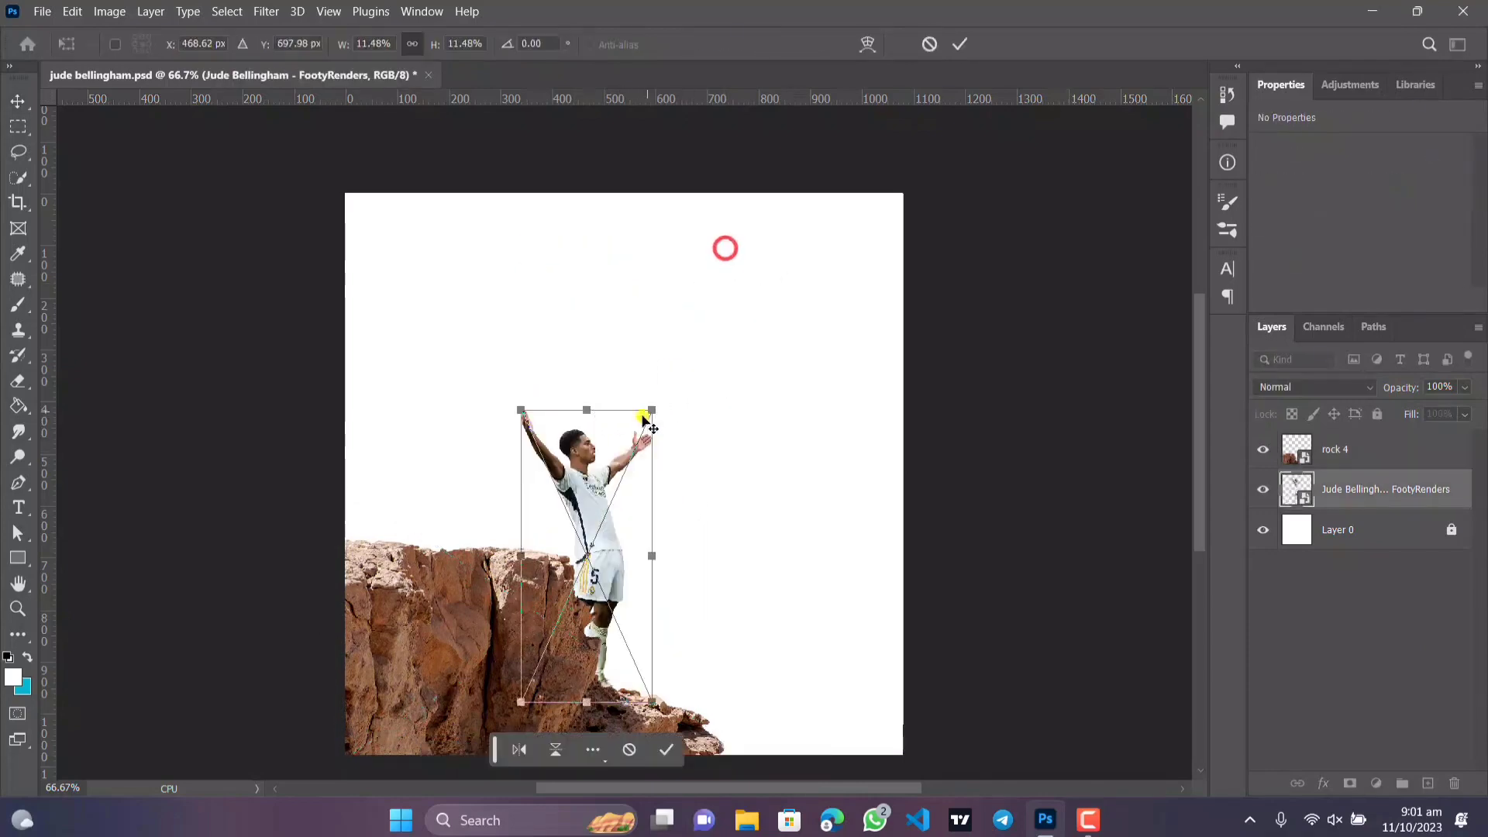
left_click_drag(595, 498, 513, 318)
left_click_drag(556, 248, 482, 474)
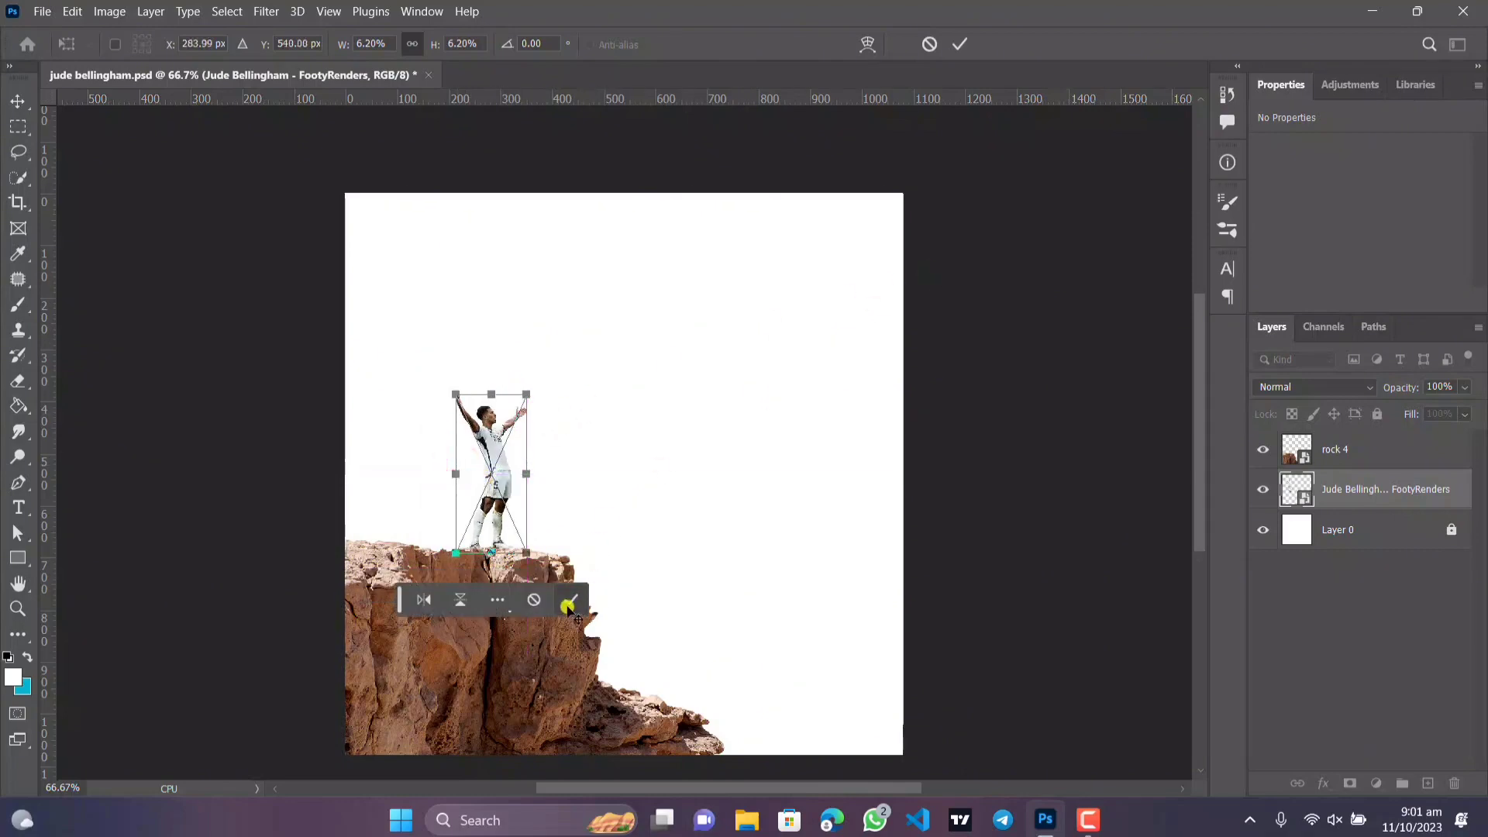
scroll(570, 607, "down", 1)
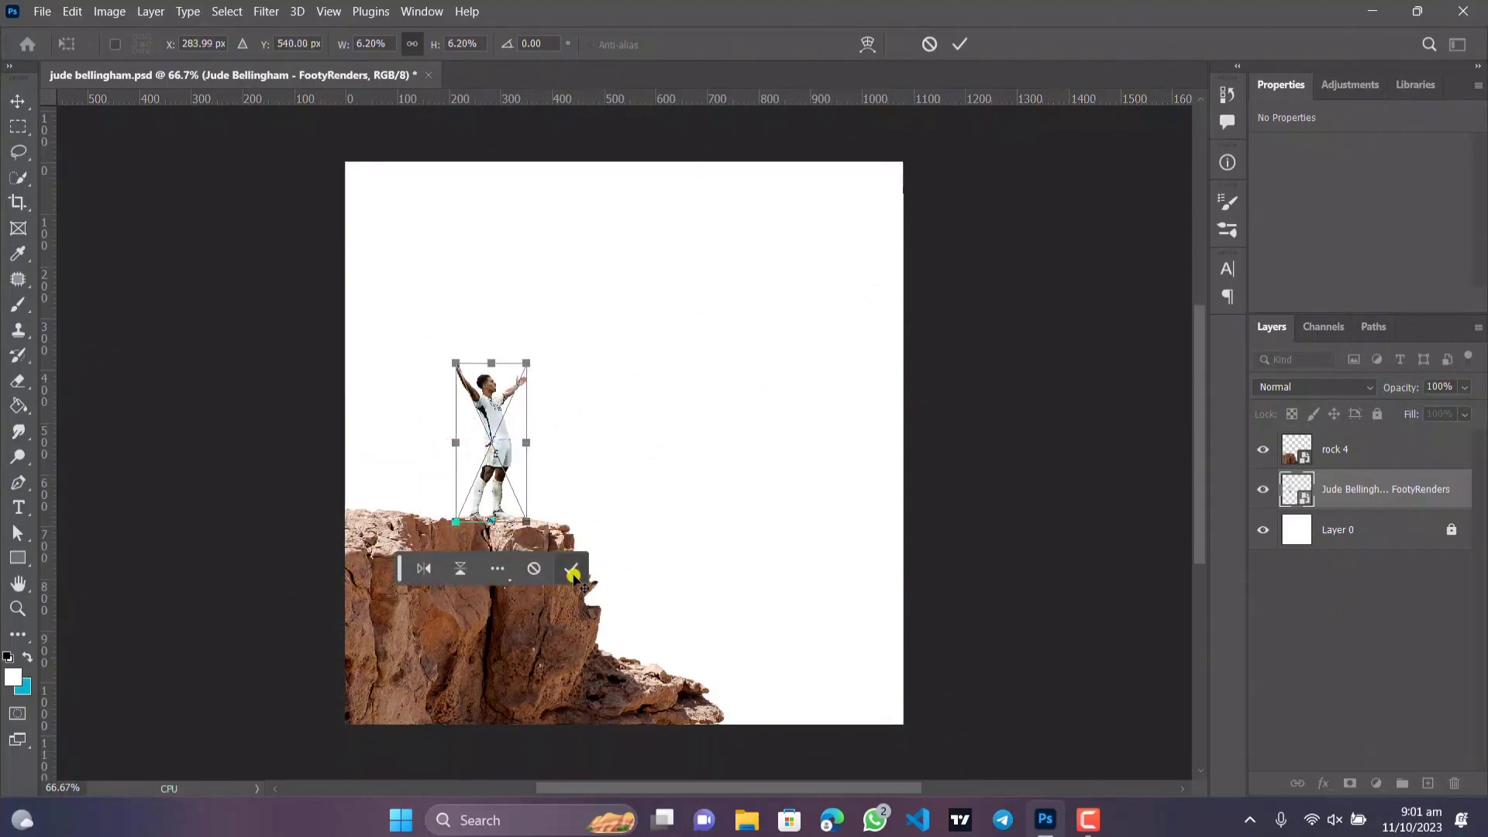
left_click(572, 572)
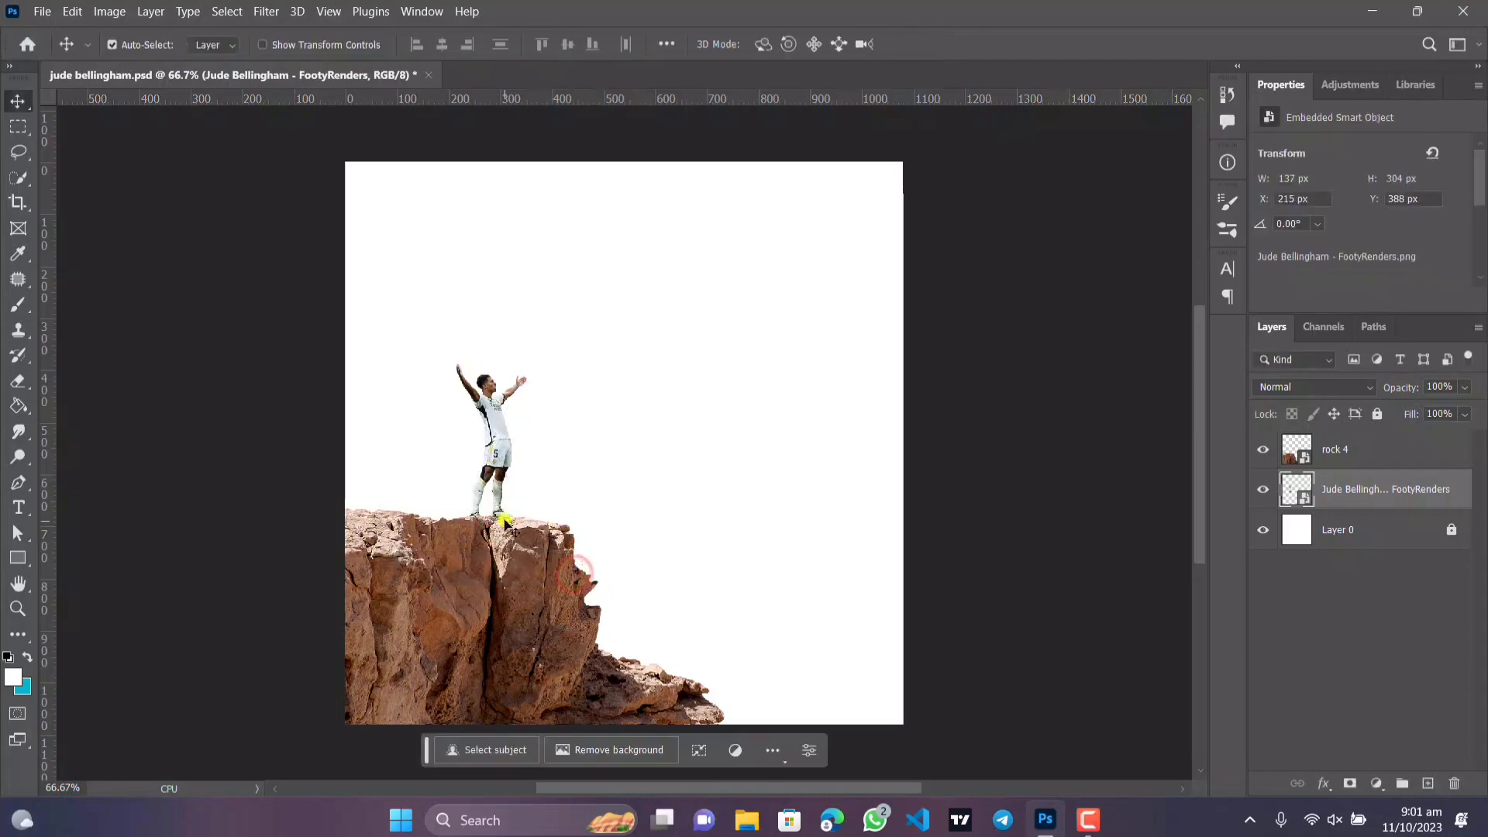
scroll(502, 521, "up", 5)
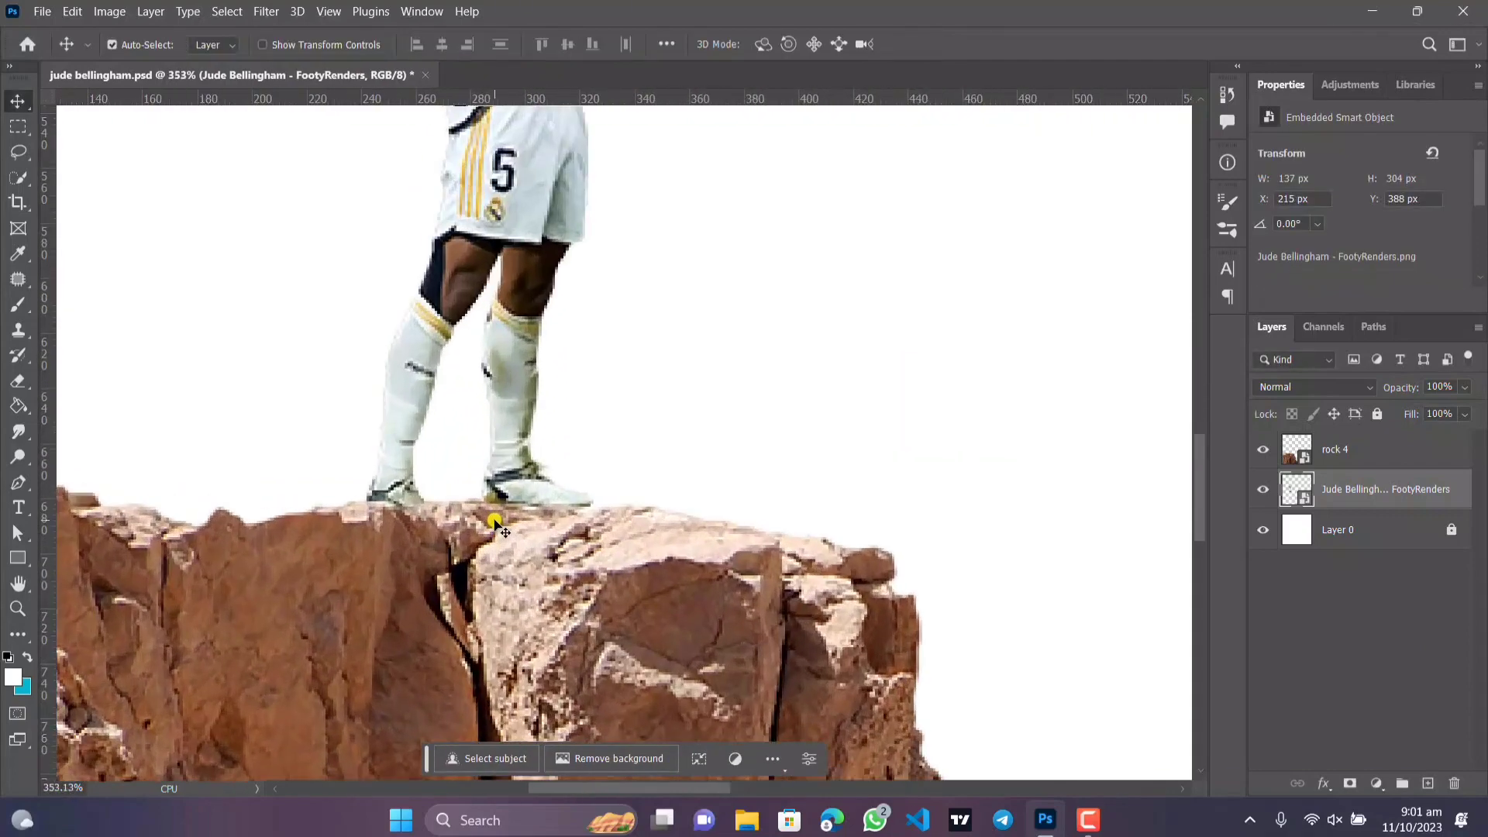
scroll(495, 521, "down", 5)
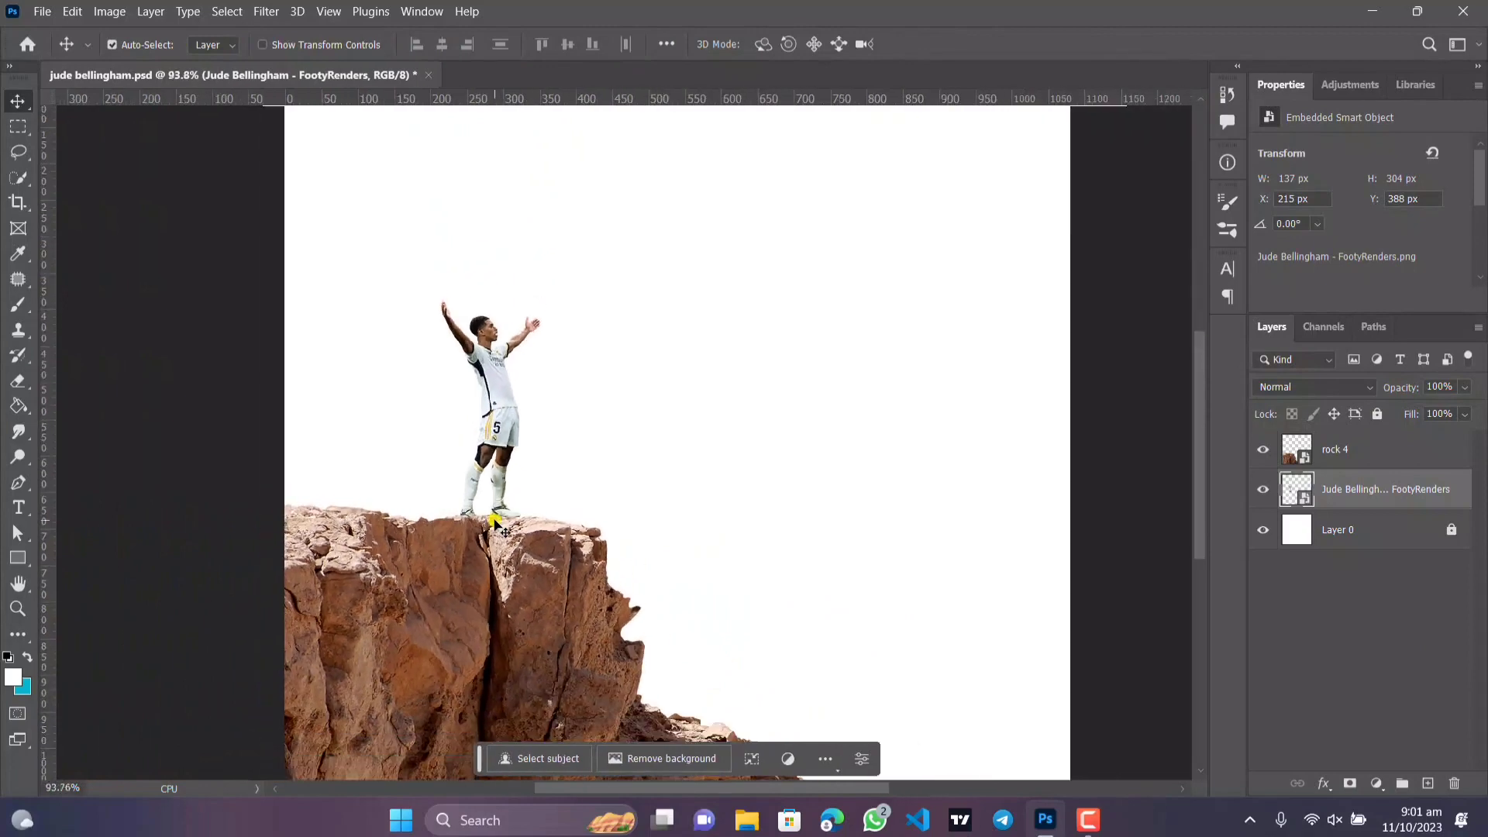
scroll(494, 521, "down", 2)
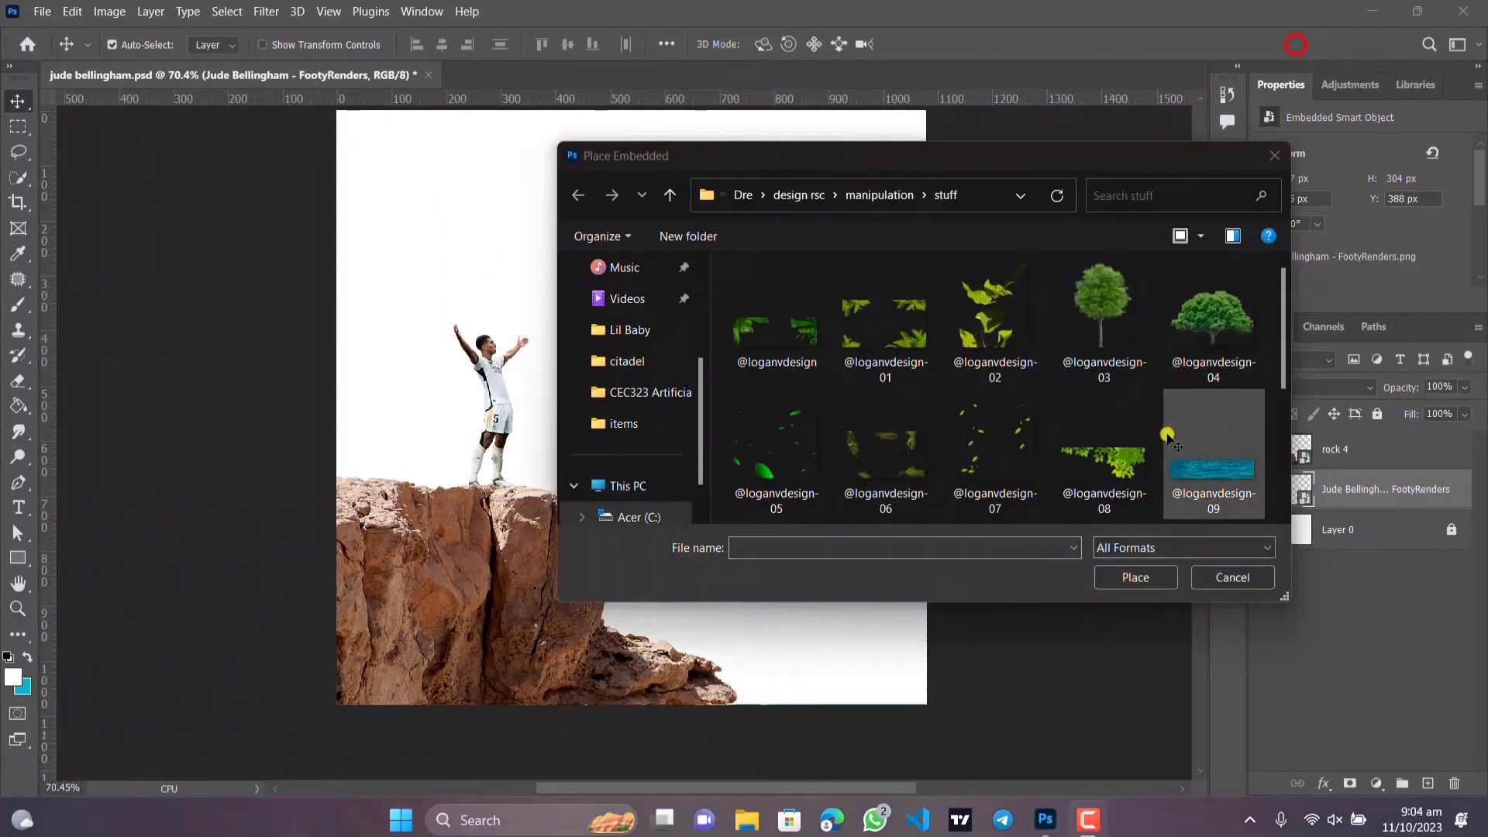
left_click(1183, 450)
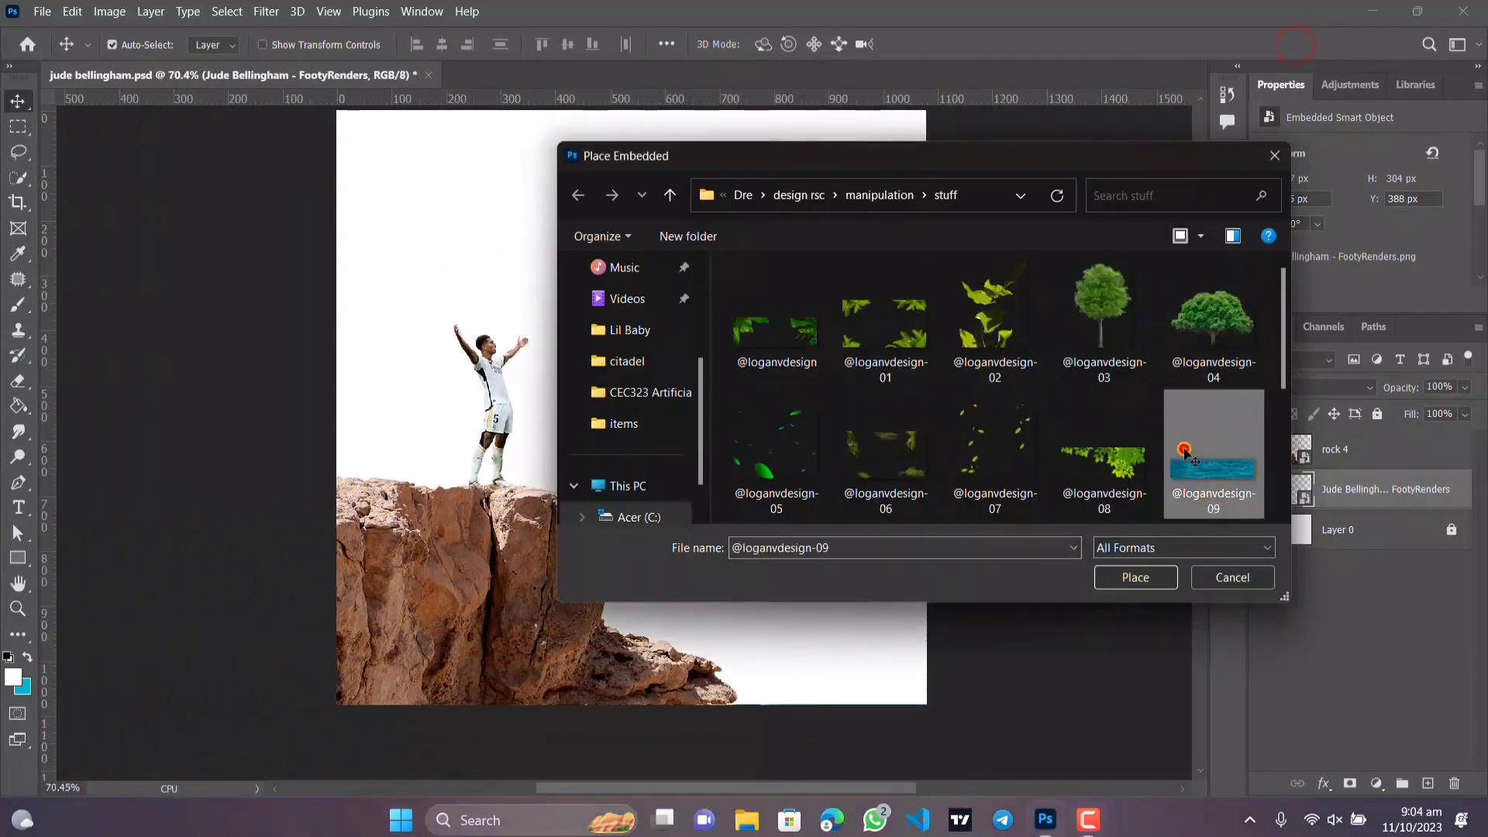
left_click(1148, 581)
left_click_drag(712, 404, 840, 638)
left_click_drag(1076, 535, 1085, 558)
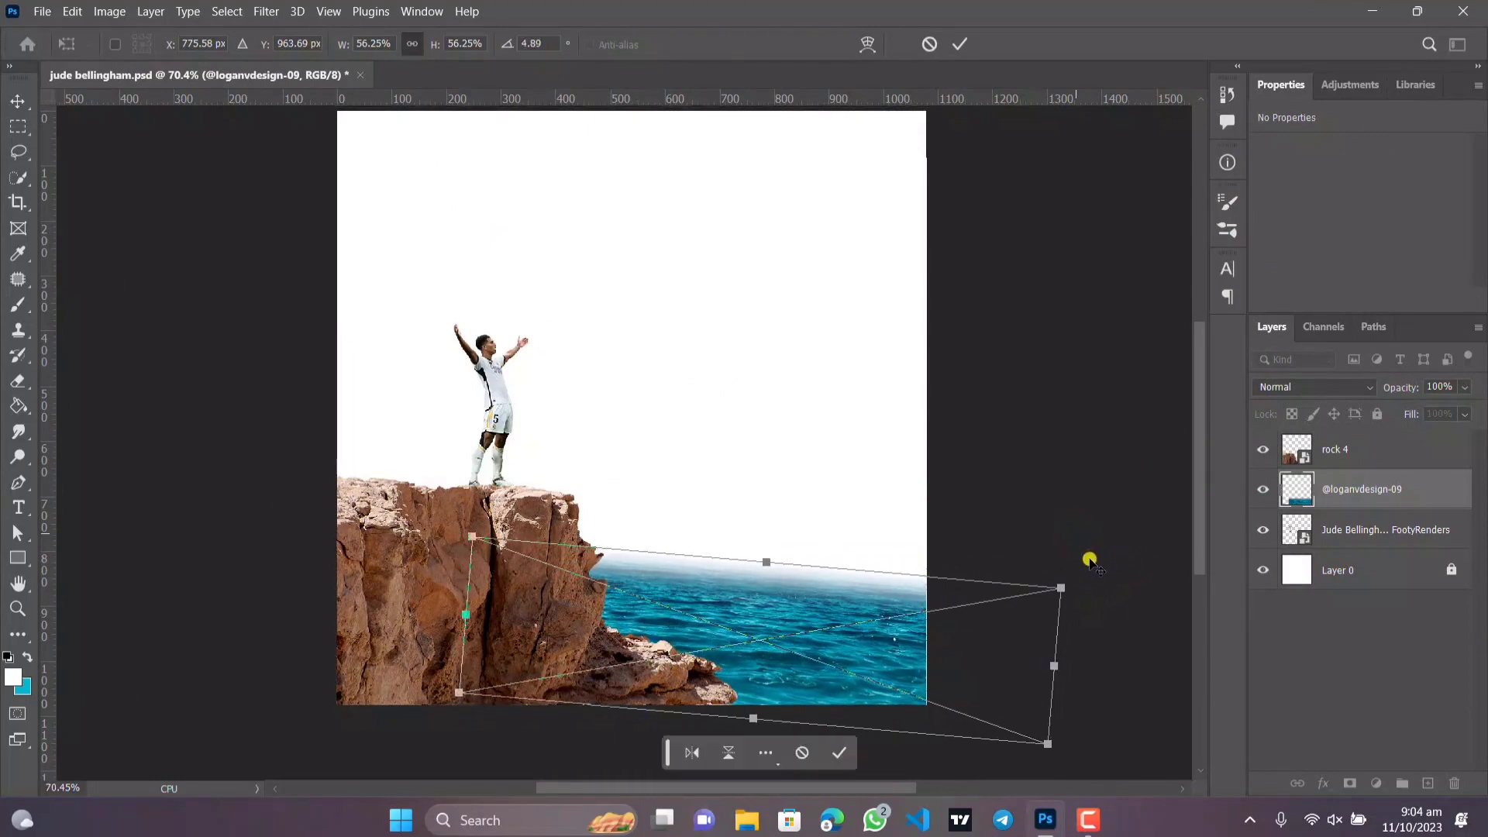
left_click(837, 753)
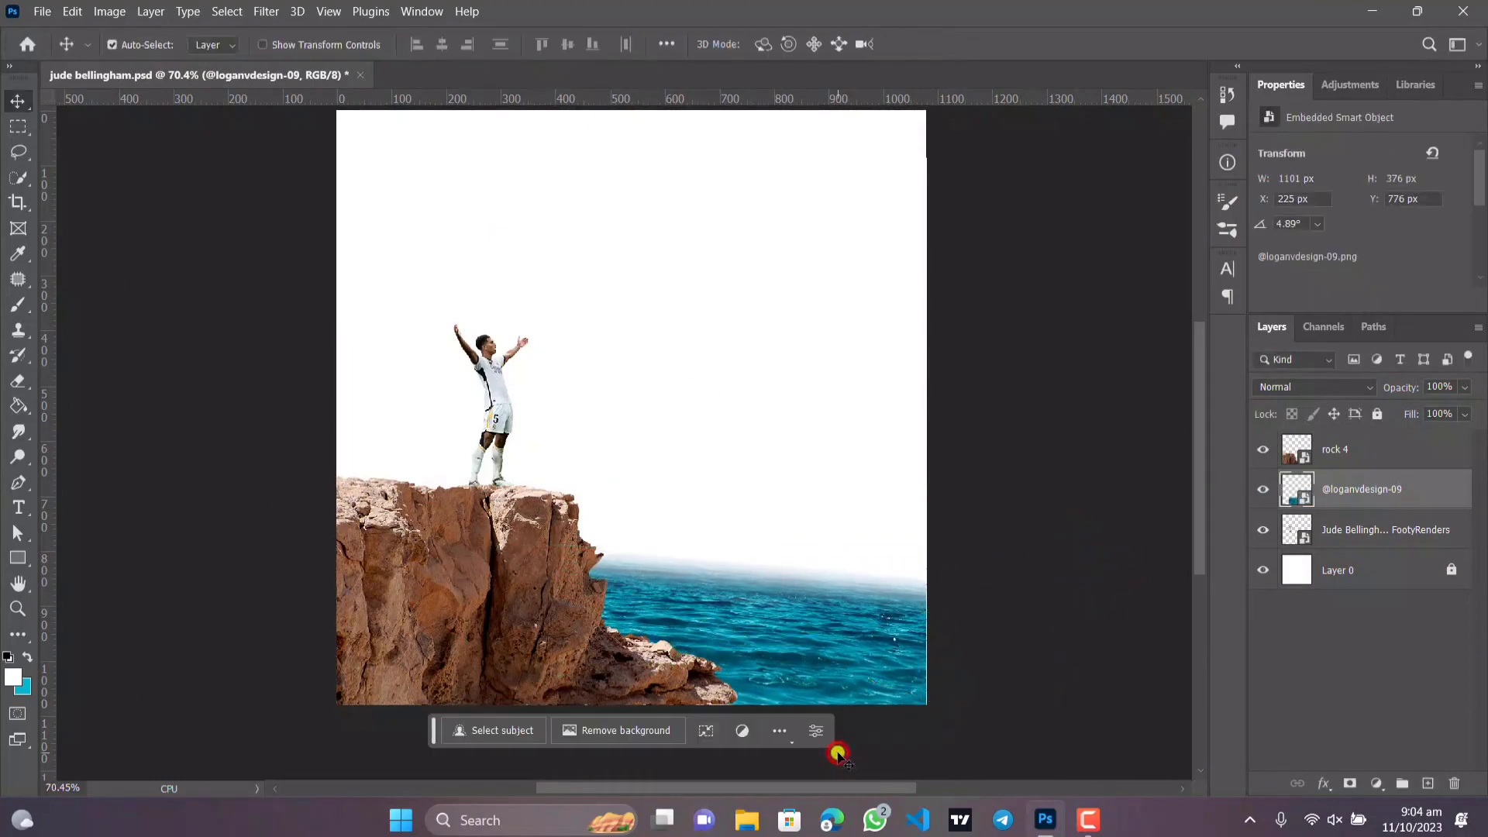
Deselect all layers and save the document.
left_click(831, 506)
scroll(824, 595, "down", 1)
left_click(823, 600)
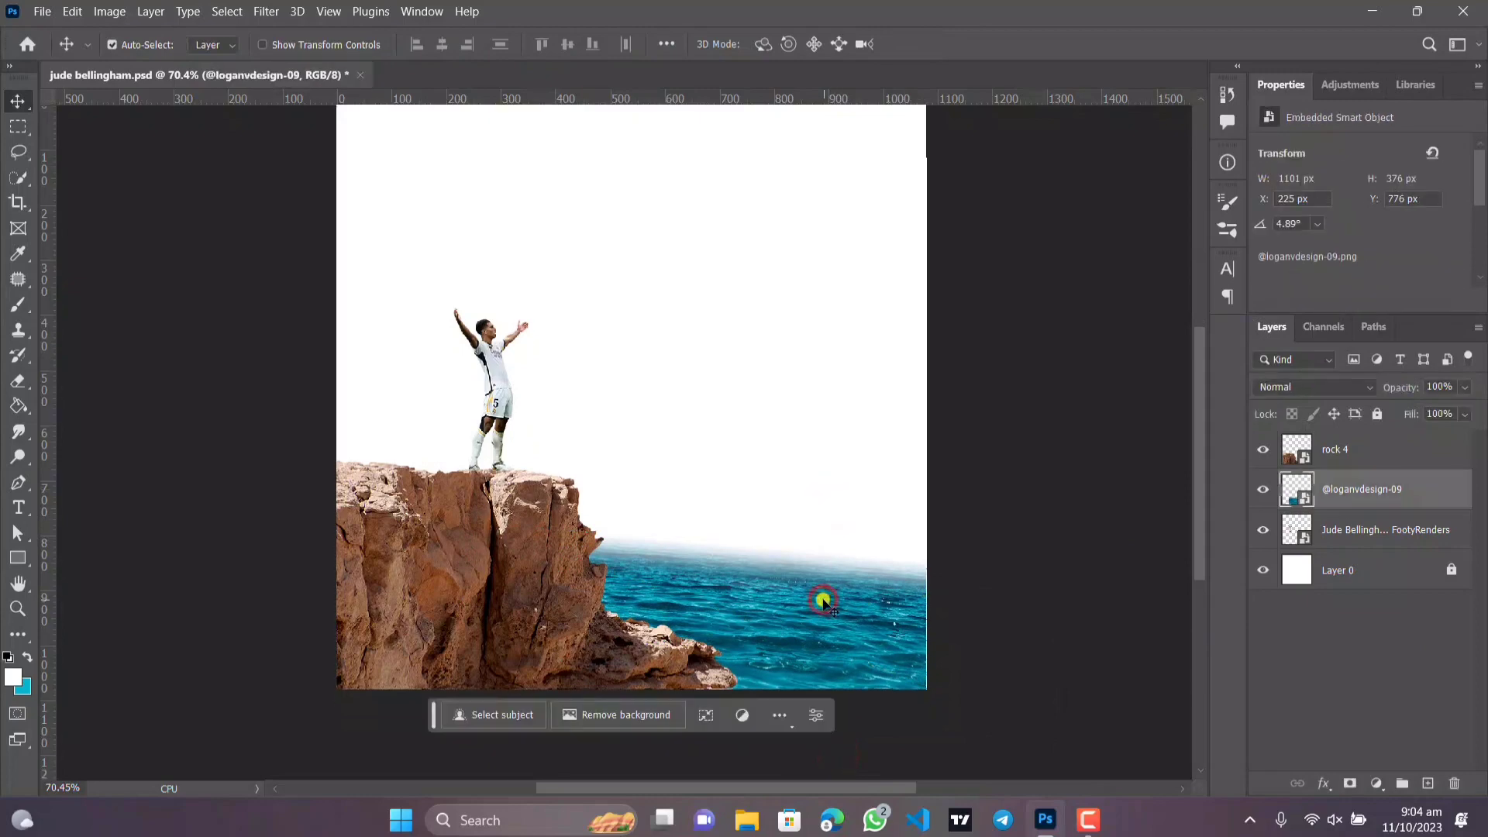
left_click(981, 484)
scroll(803, 463, "up", 1)
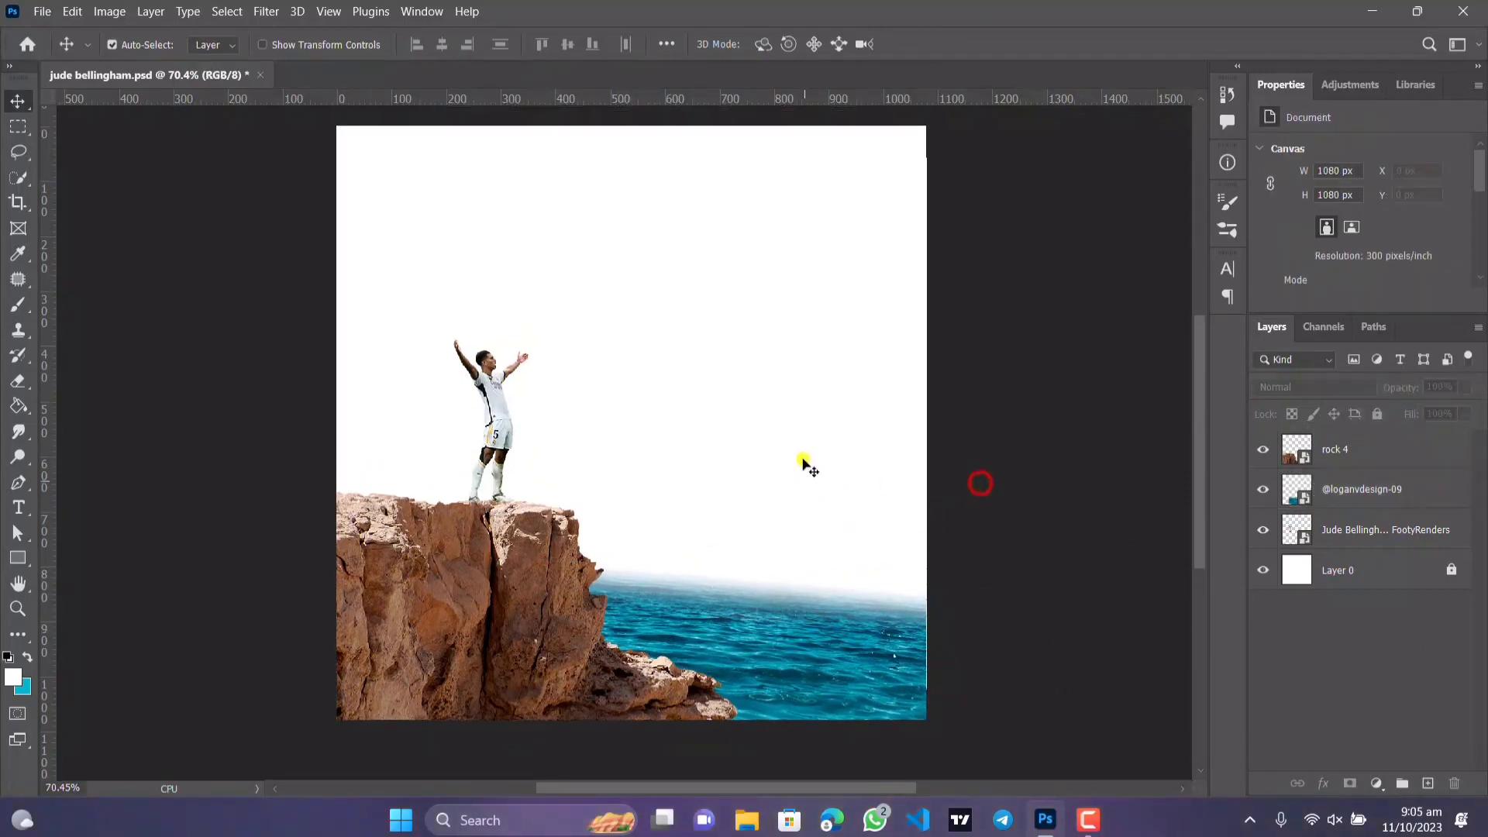
key("ctrl+s")
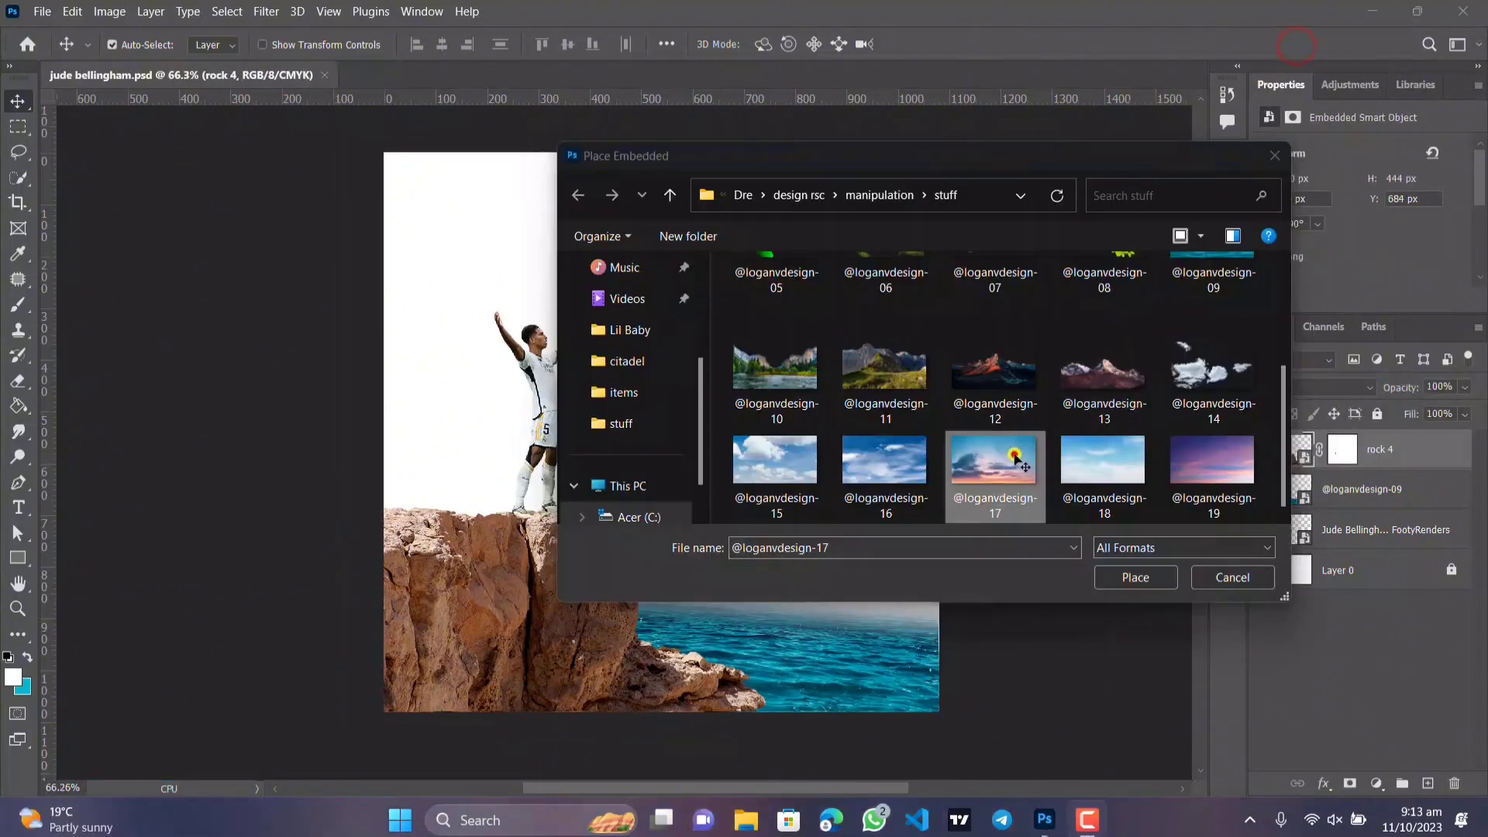
left_click(1008, 456)
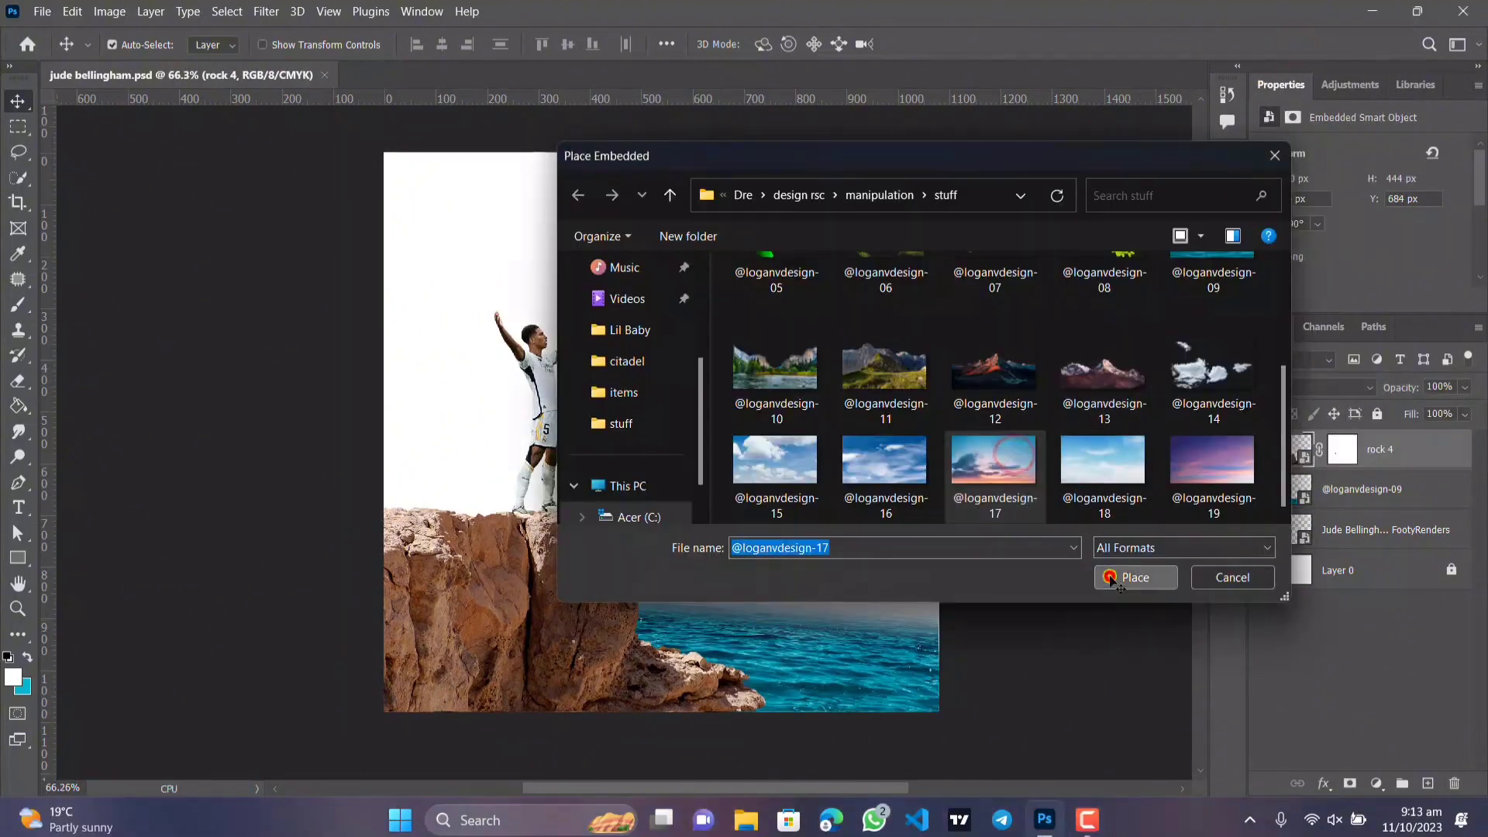
left_click(1134, 578)
left_click_drag(741, 448, 744, 315)
left_click_drag(662, 458, 742, 639)
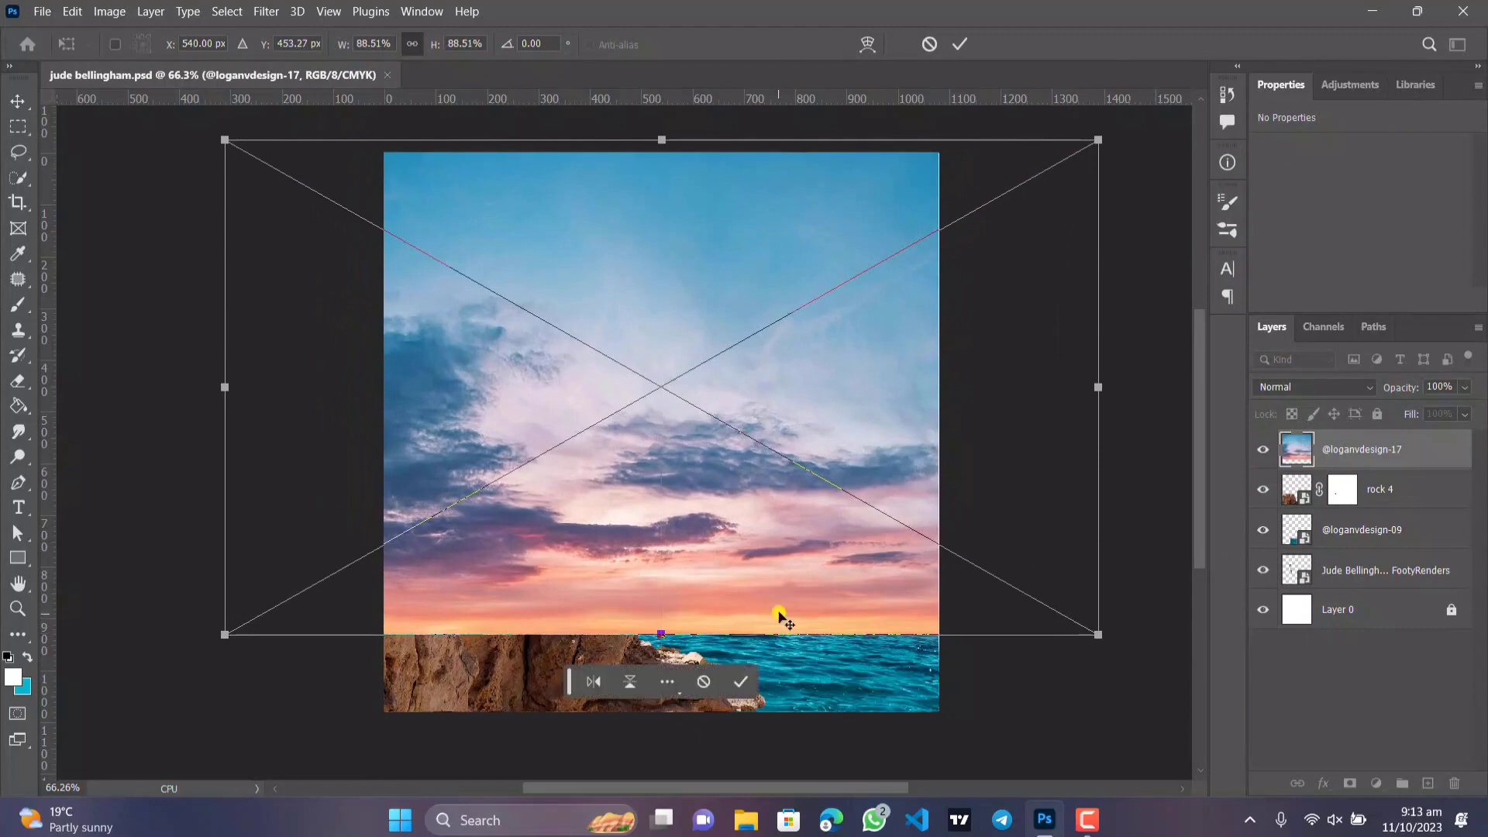
left_click(742, 682)
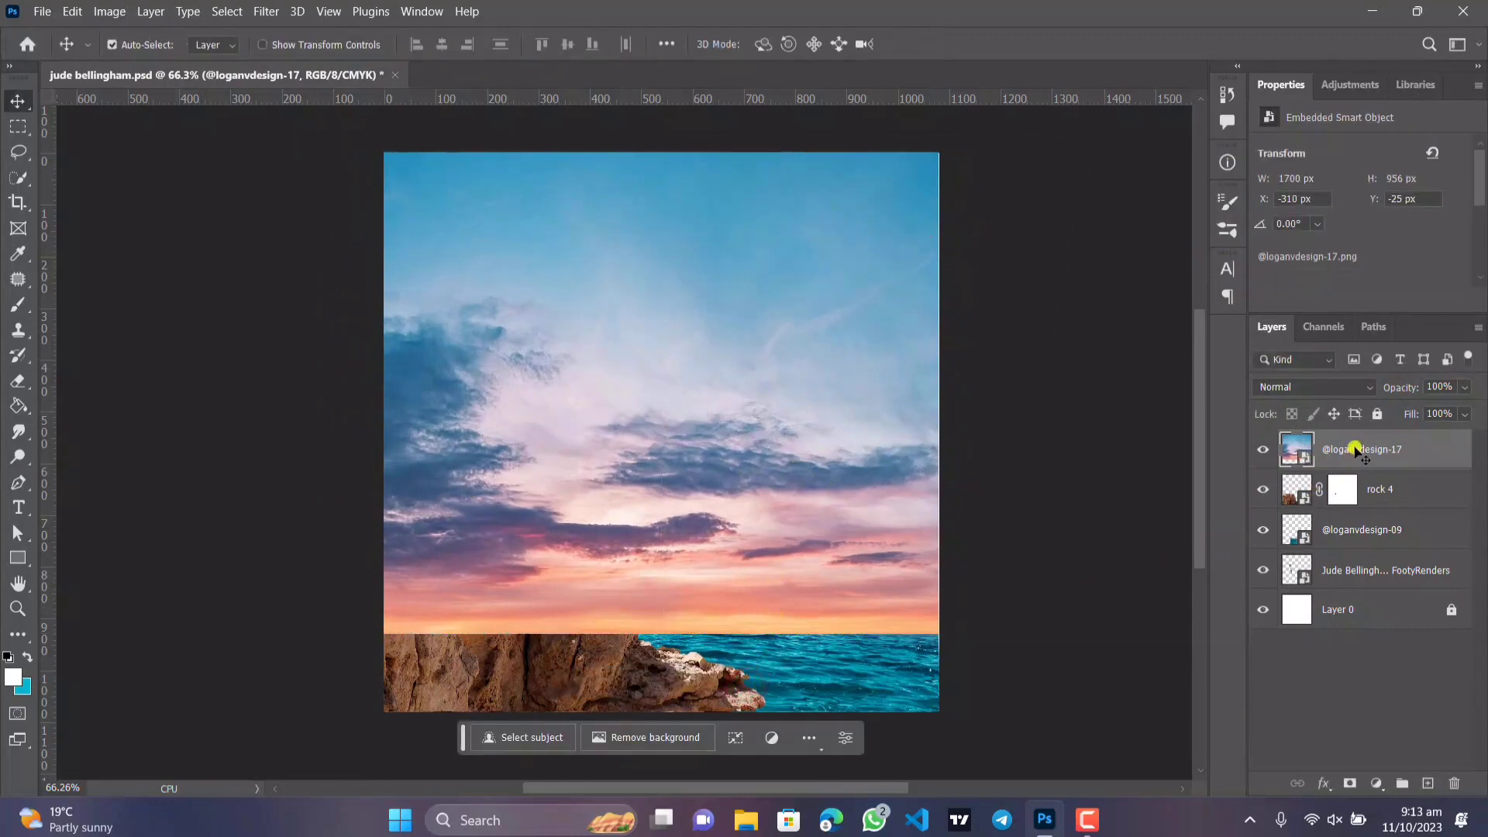
left_click_drag(1355, 449, 1375, 535)
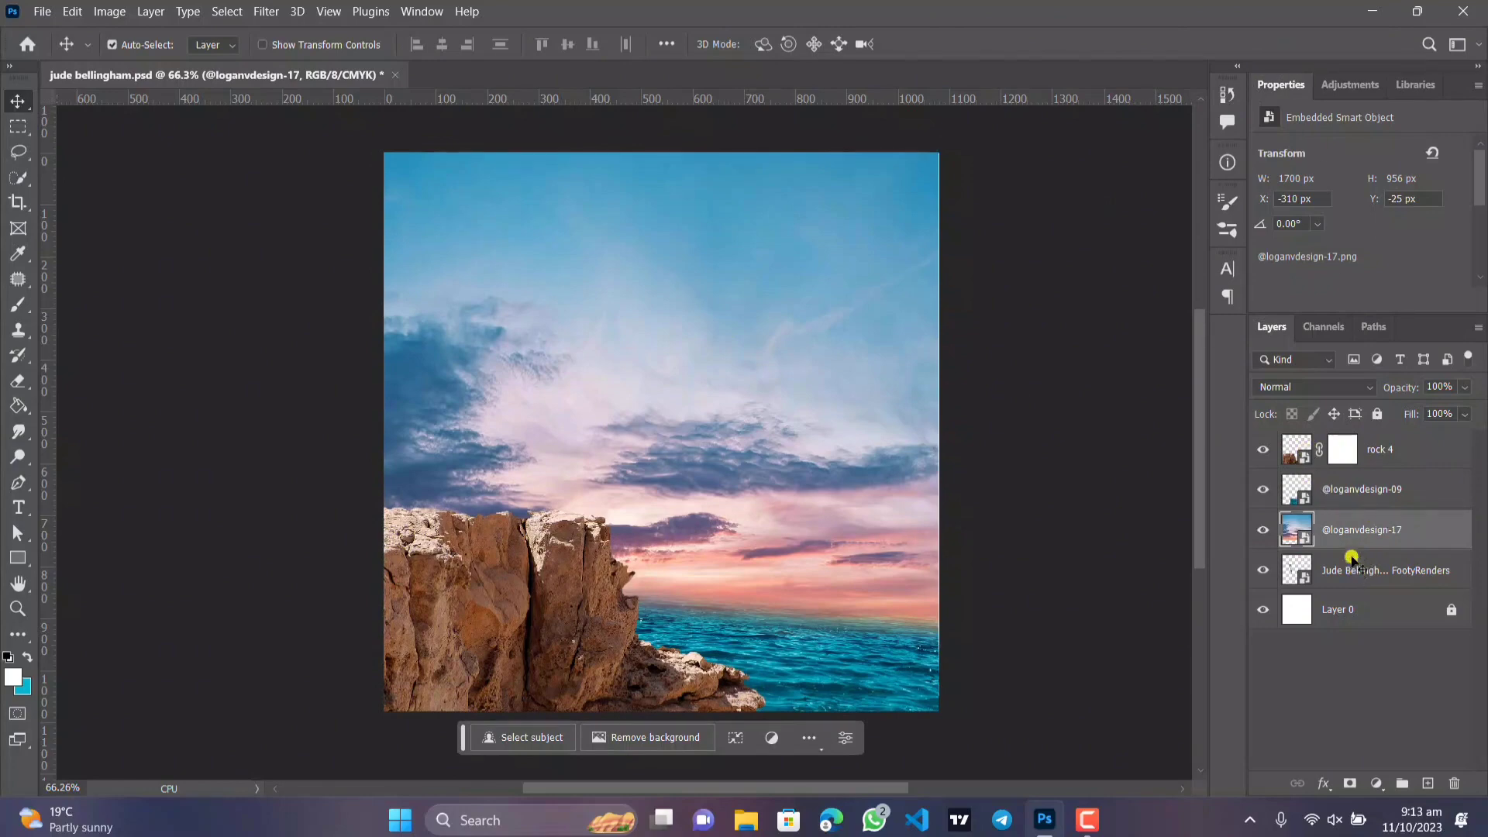
left_click_drag(1351, 558, 1368, 577)
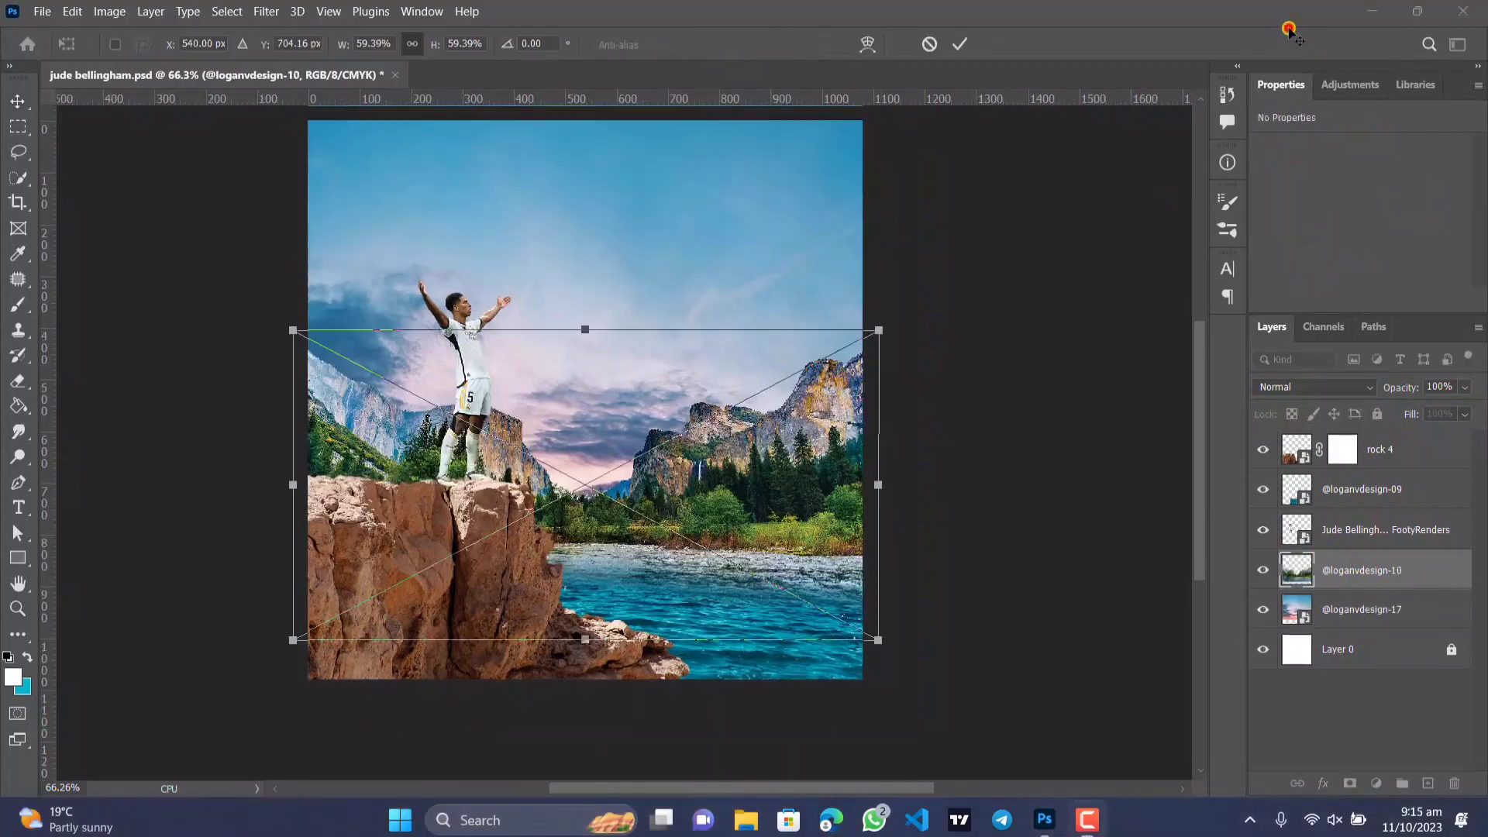
left_click(665, 673)
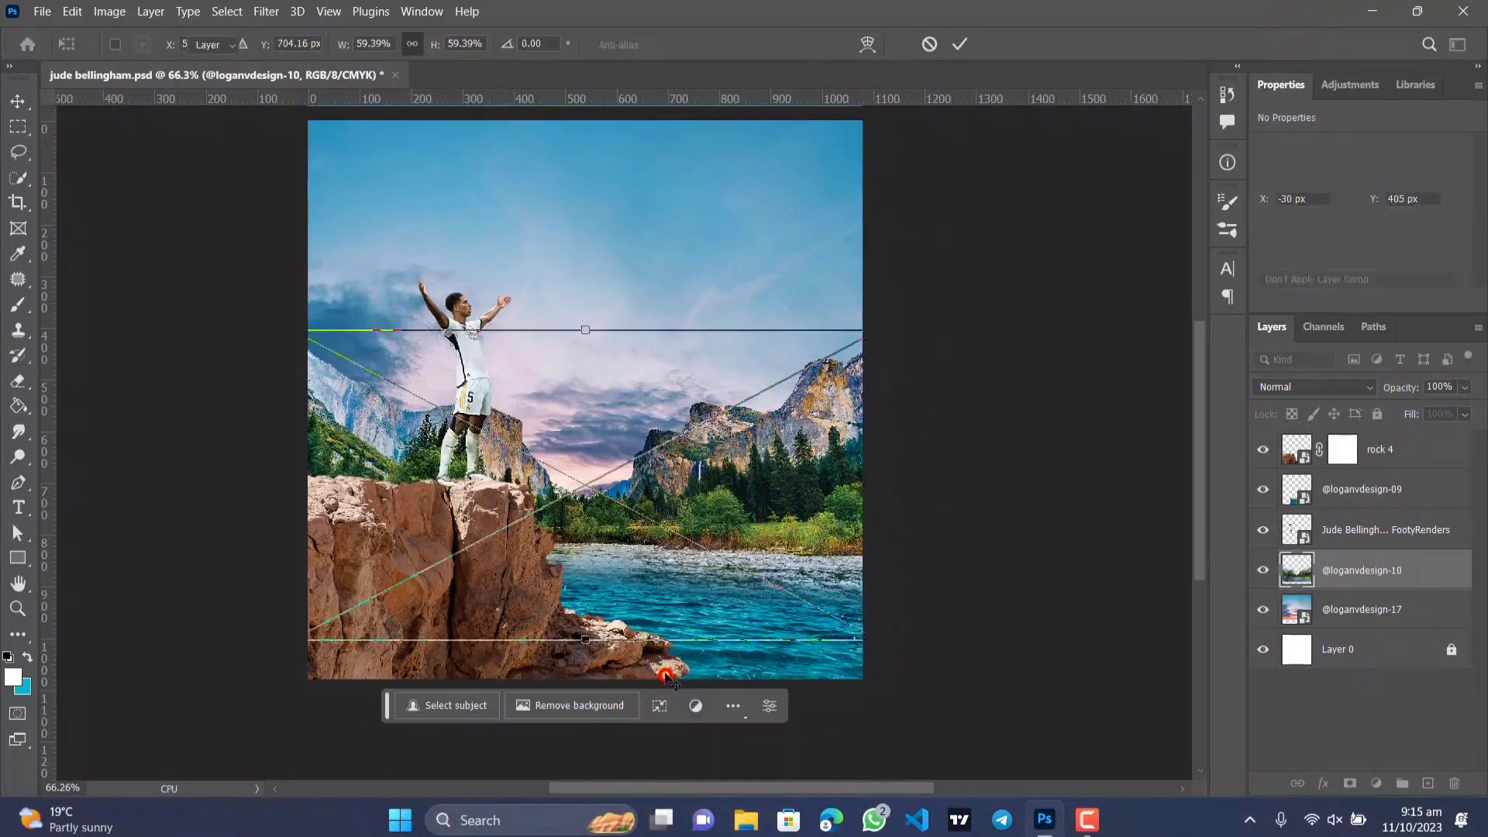
left_click(490, 593)
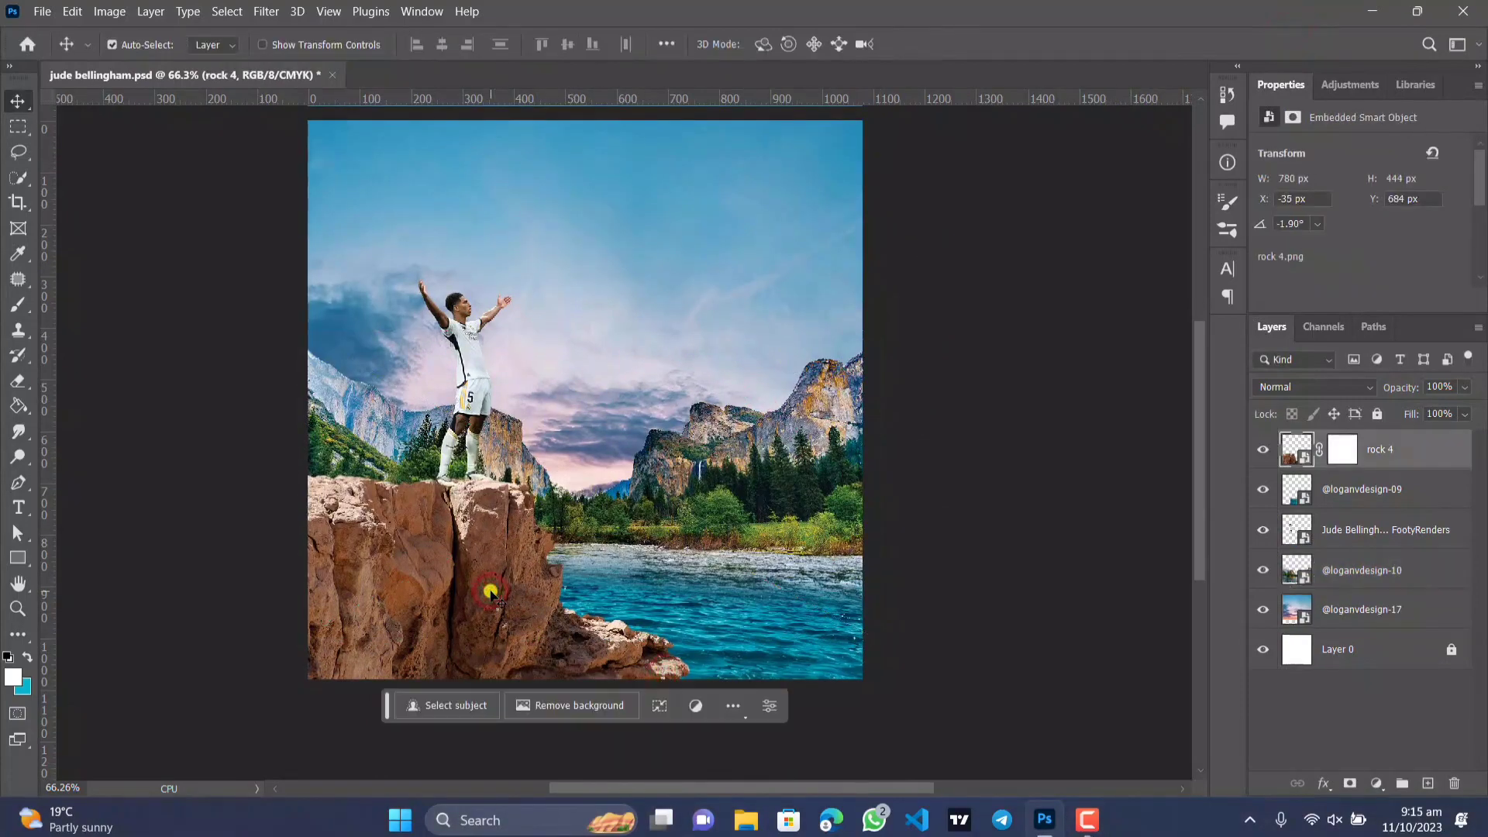
left_click(462, 395, "shift")
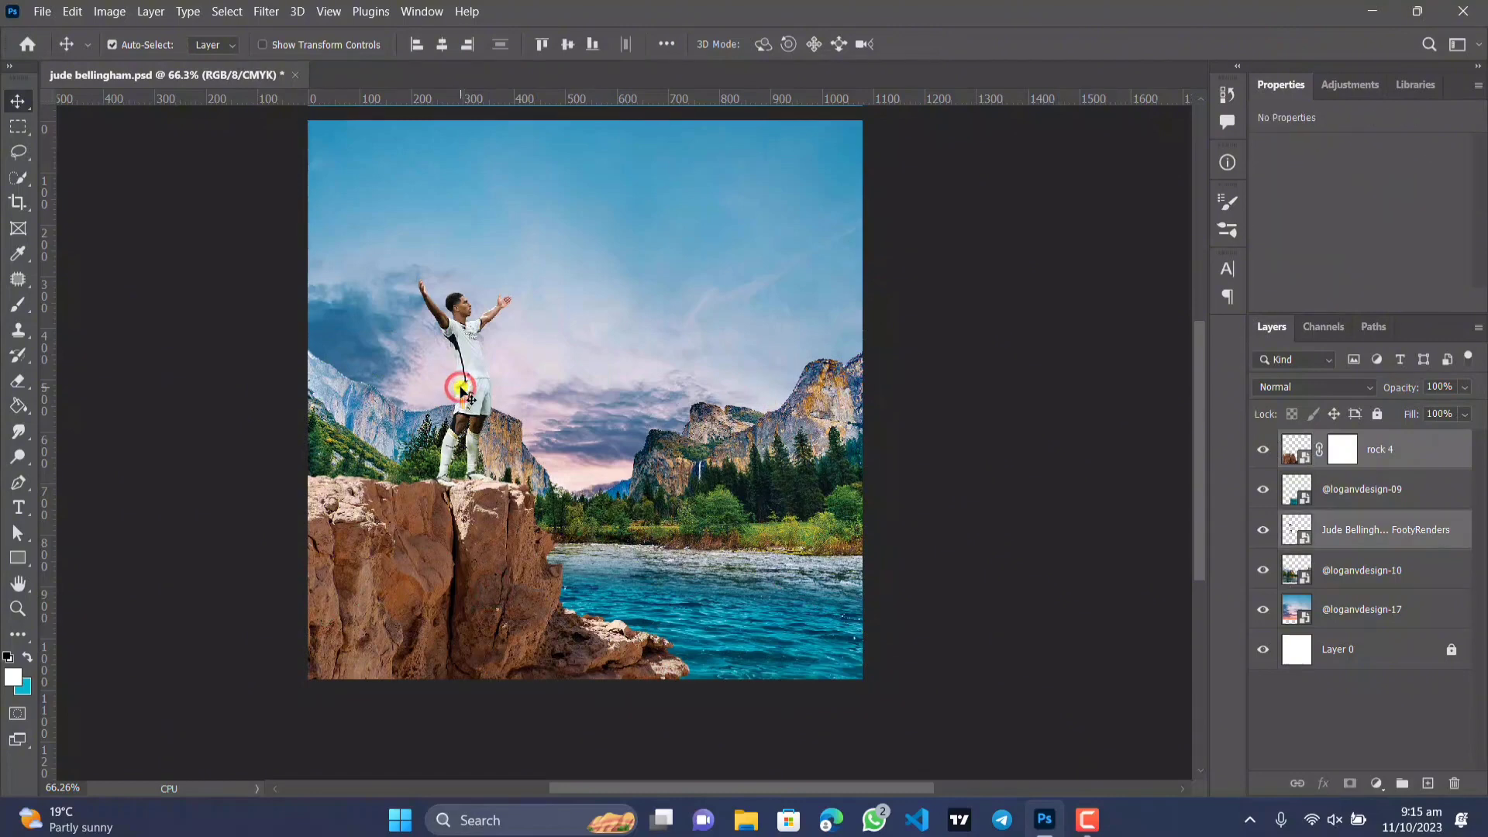
key("ctrl+t")
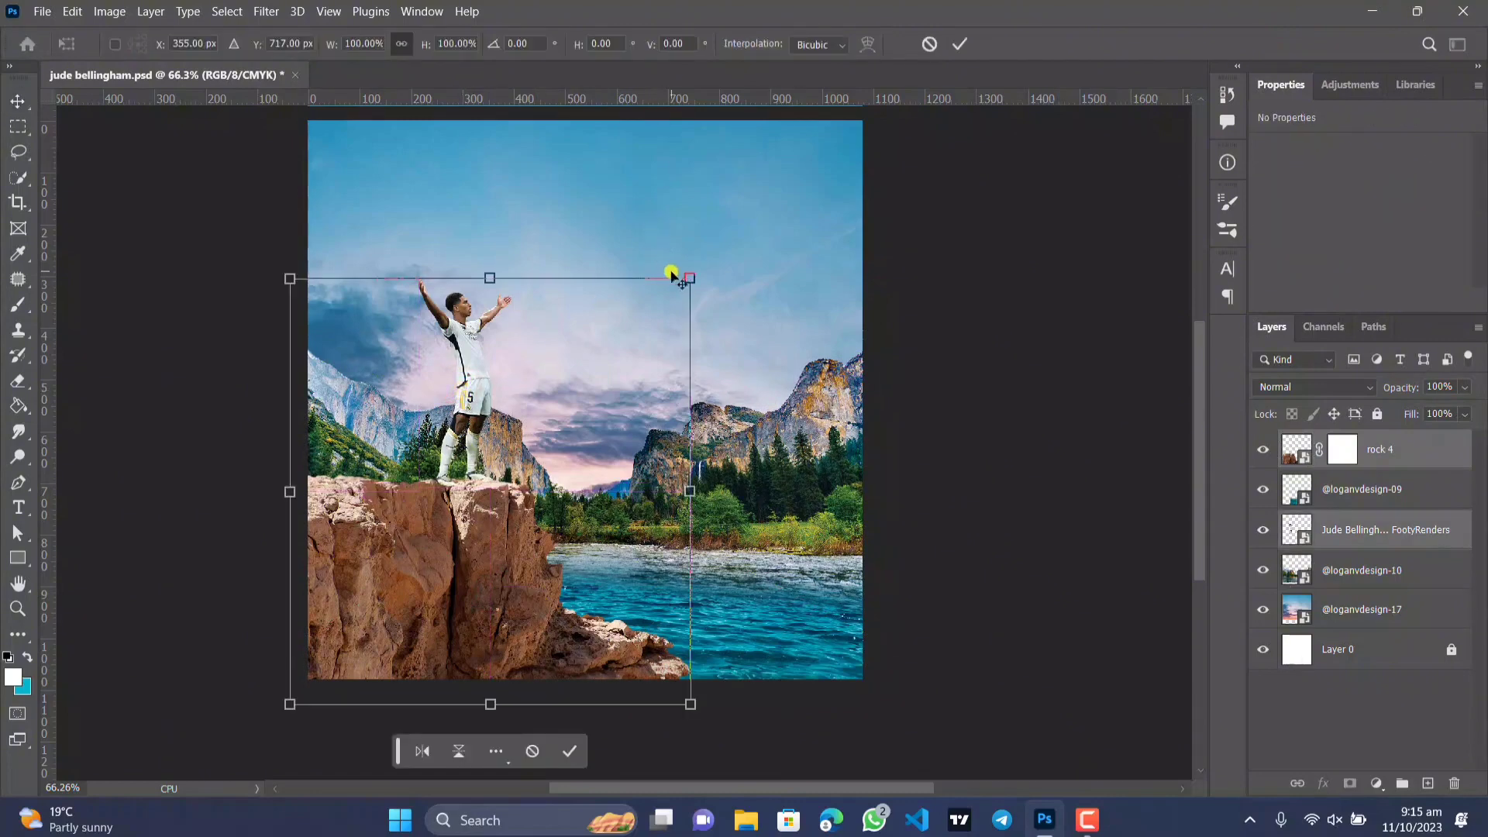
left_click_drag(687, 282, 607, 336)
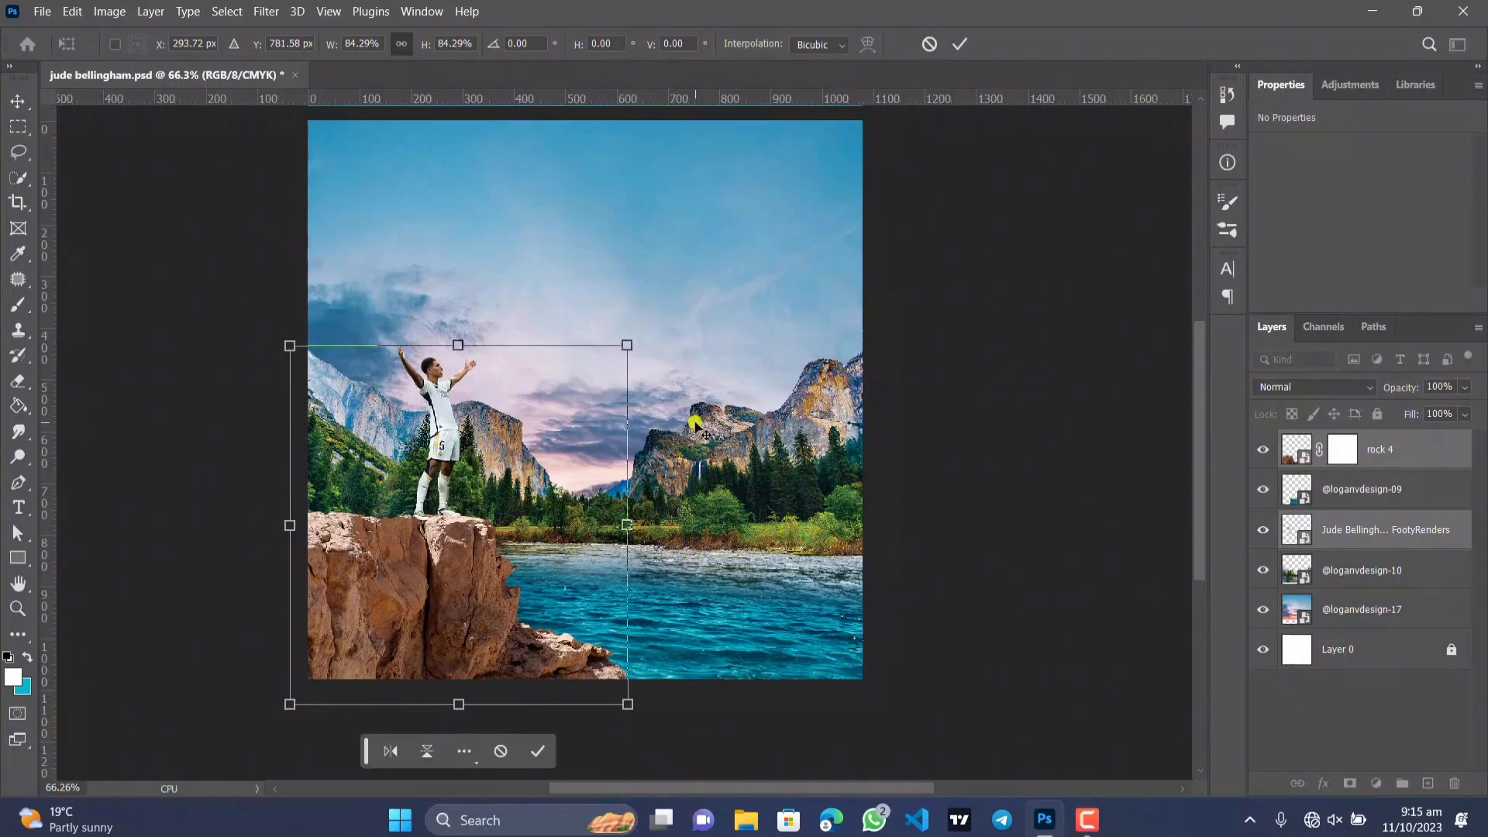
scroll(759, 427, "up", 1)
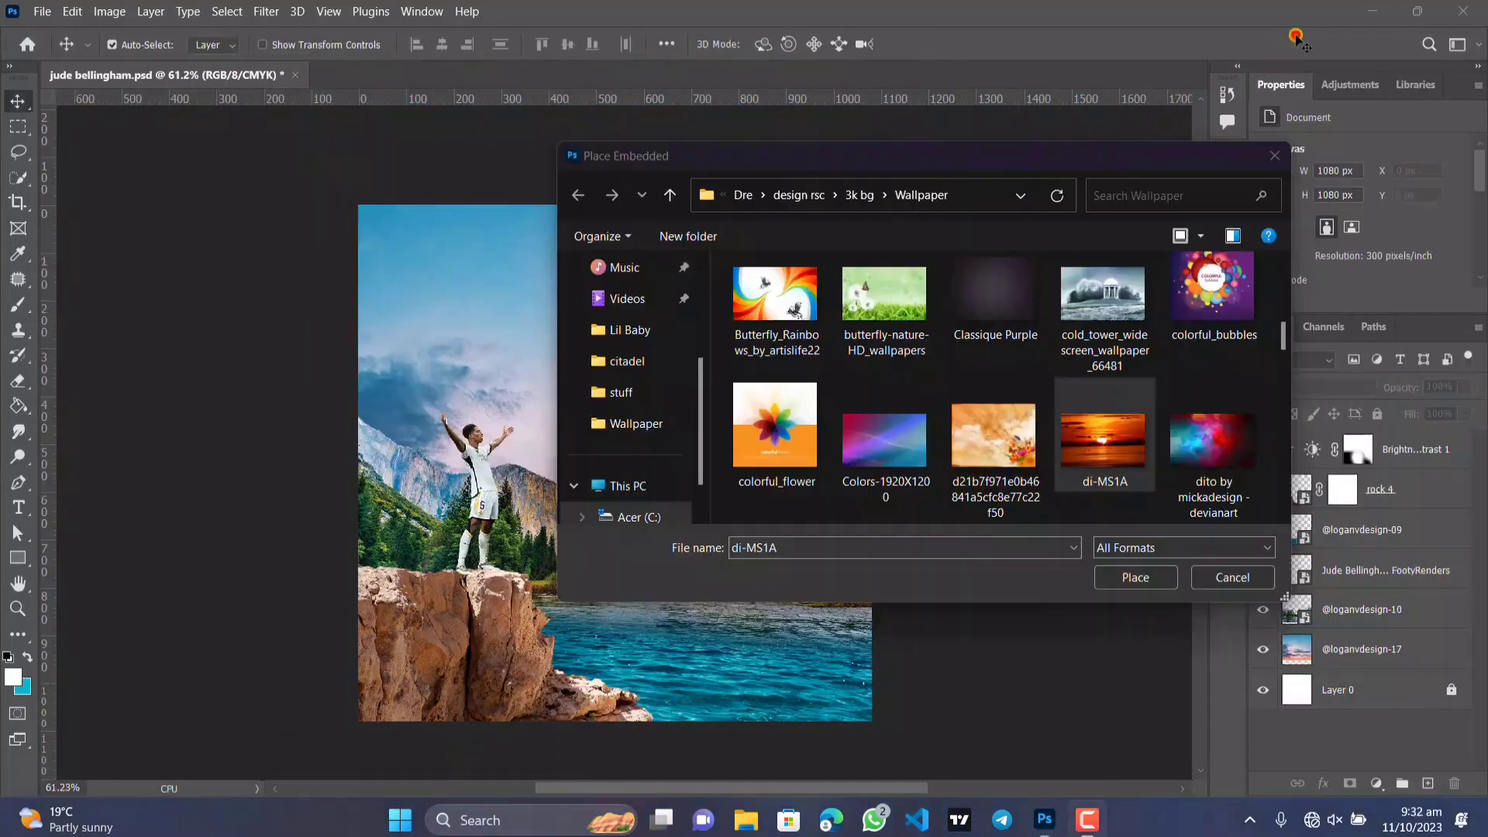
Place the sunset image di-MS1A and enlarge it to 21.16%, about 2258 by 1410 px, to cover the whole canvas.
left_click(1133, 398)
left_click(1134, 578)
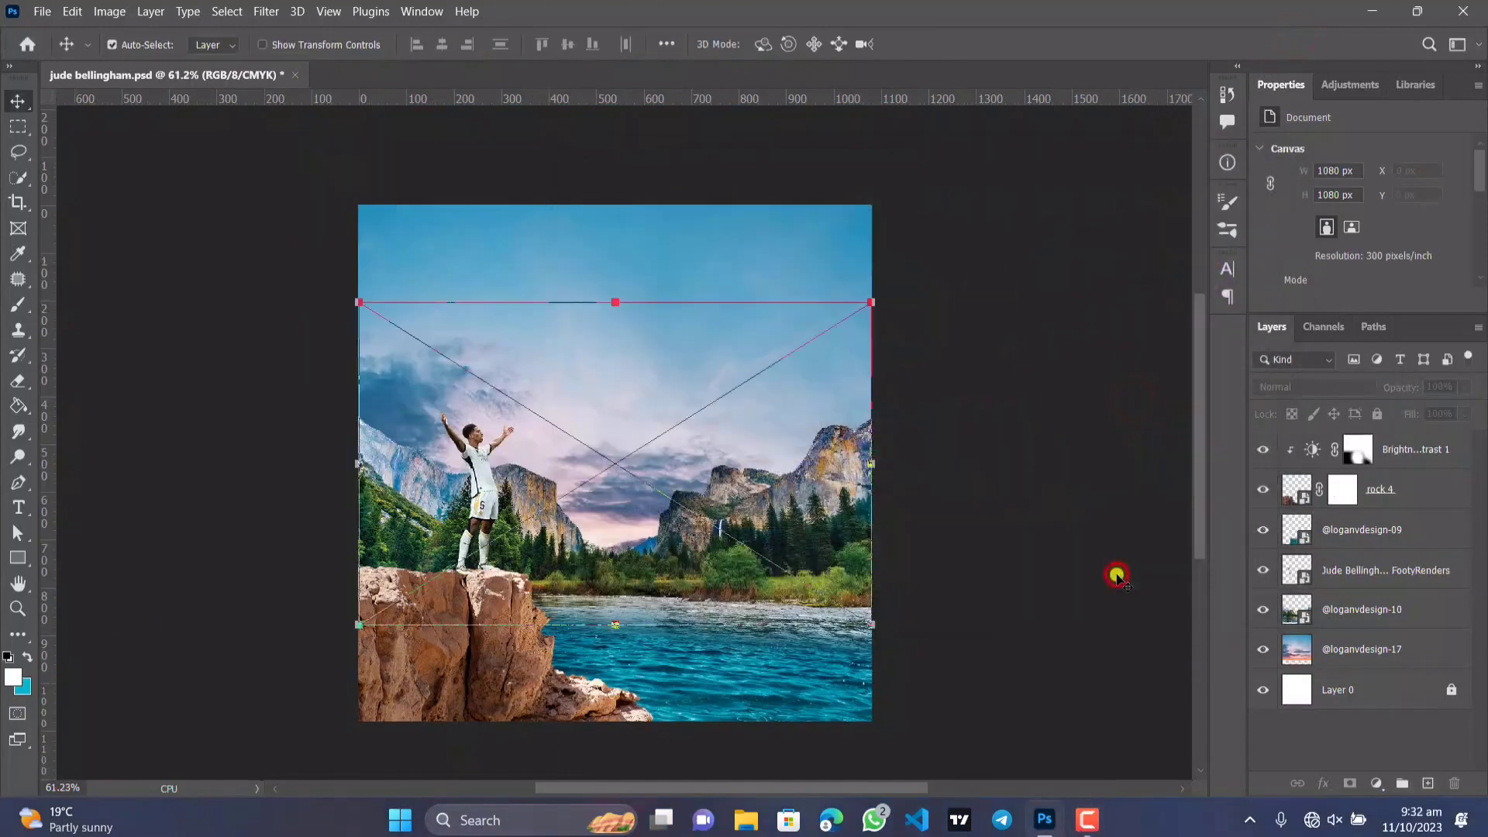
left_click_drag(618, 308, 615, 160)
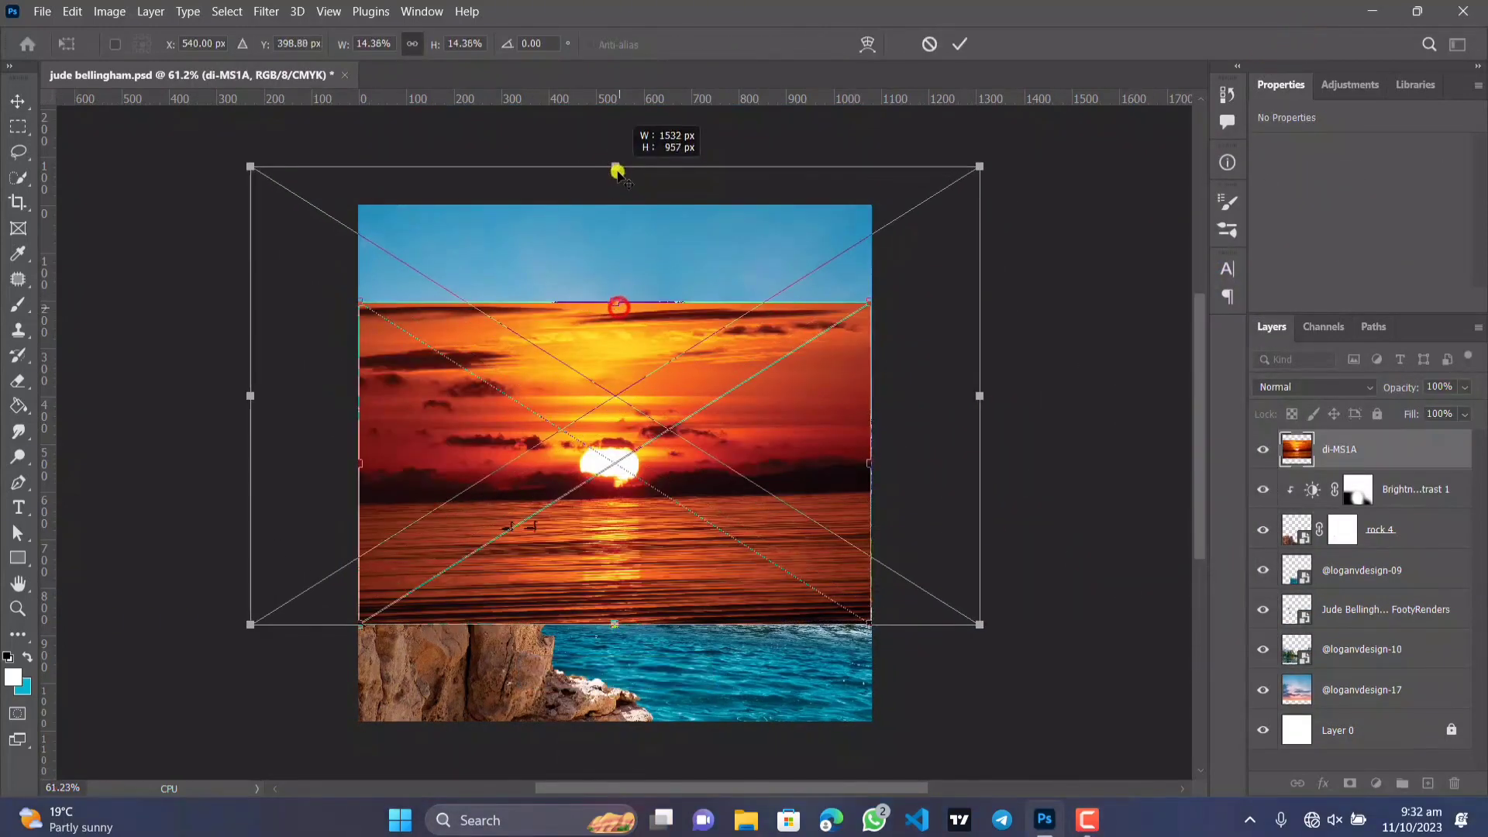
scroll(685, 322, "down", 6)
left_click_drag(616, 528, 642, 746)
scroll(651, 547, "up", 3)
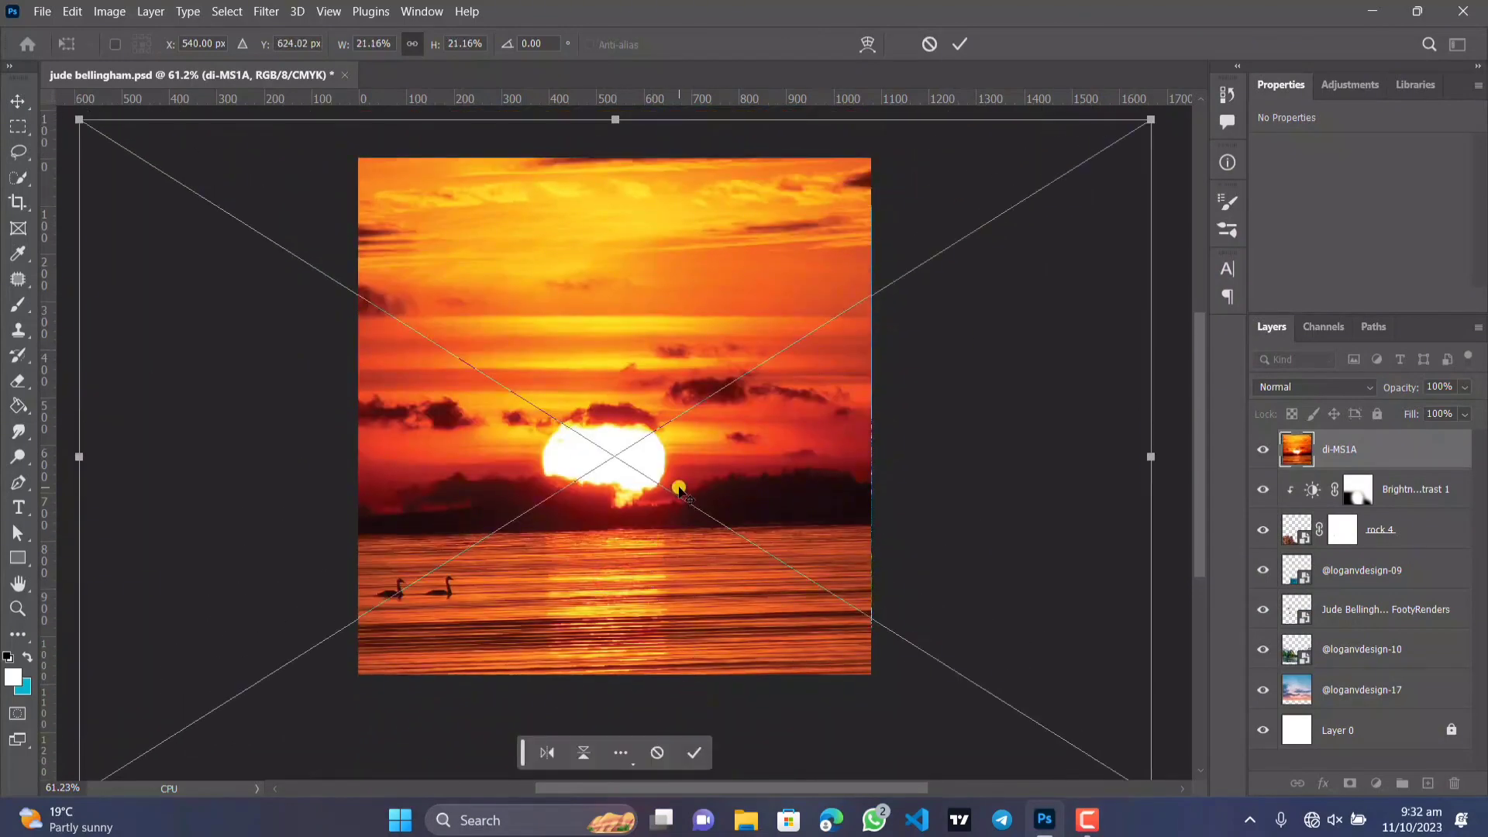
left_click(691, 753)
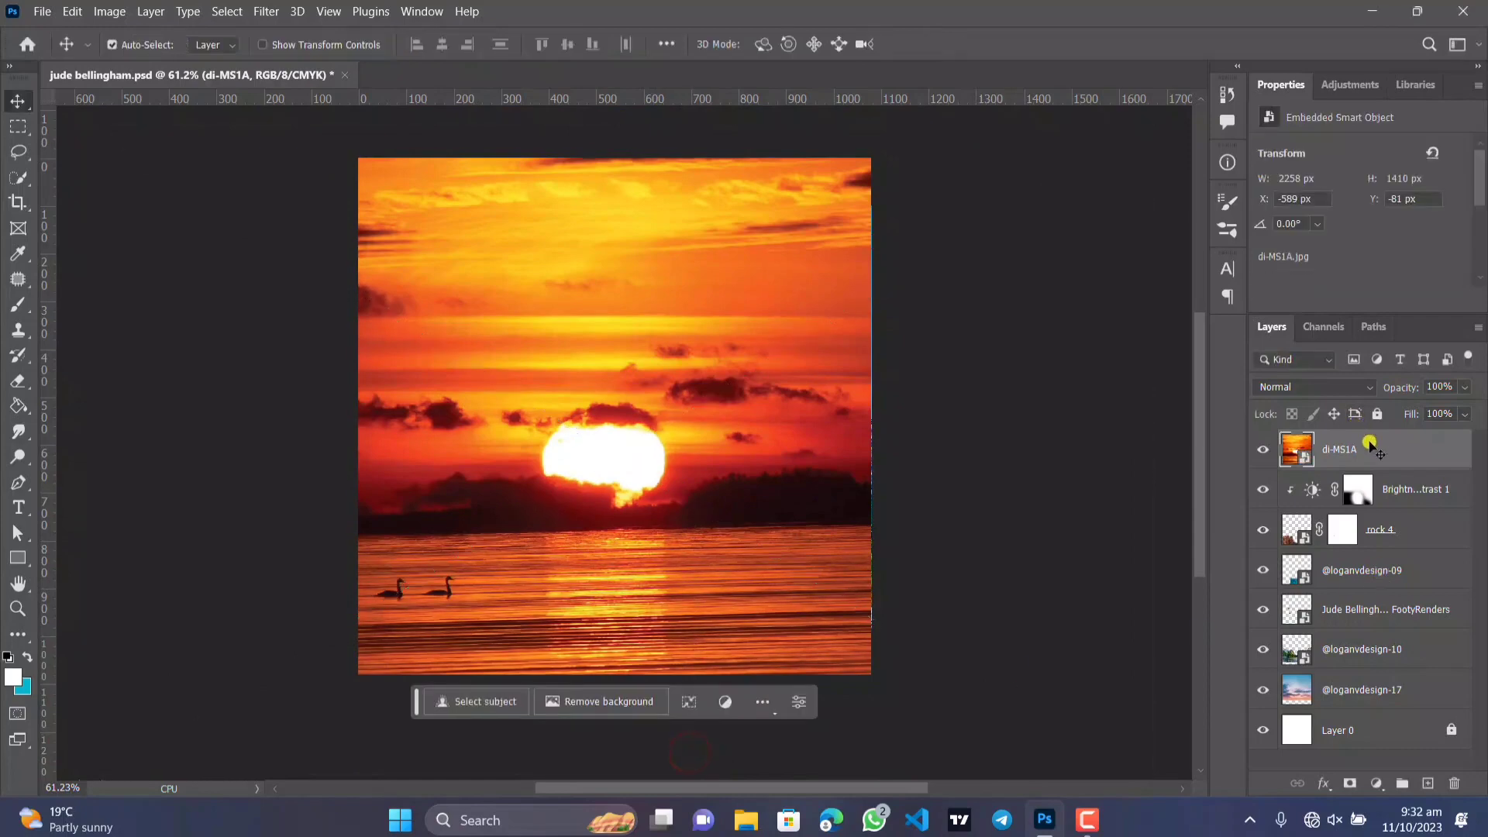
left_click_drag(1374, 448, 1387, 658)
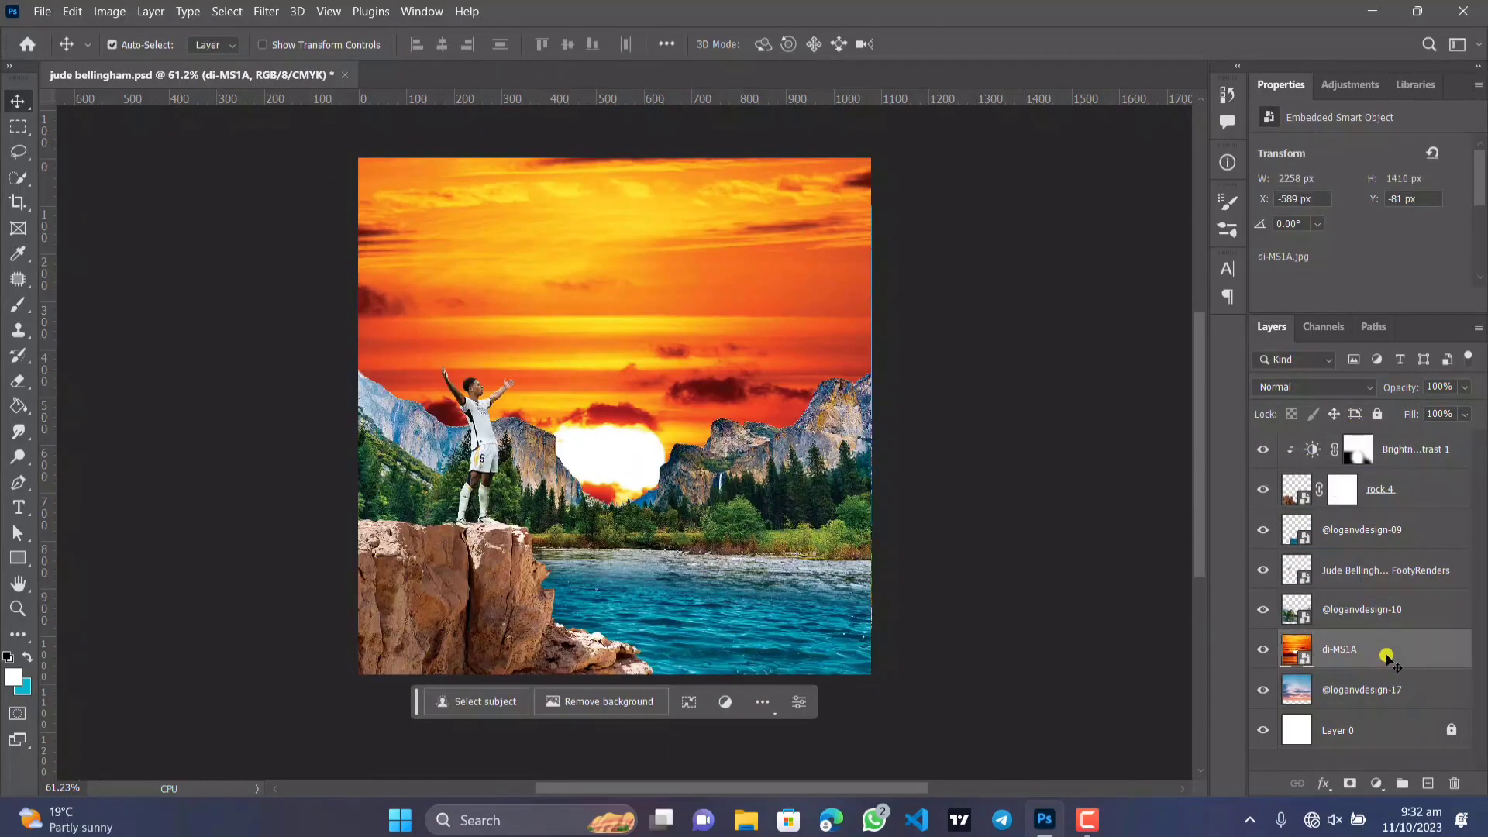
scroll(1093, 427, "up", 1)
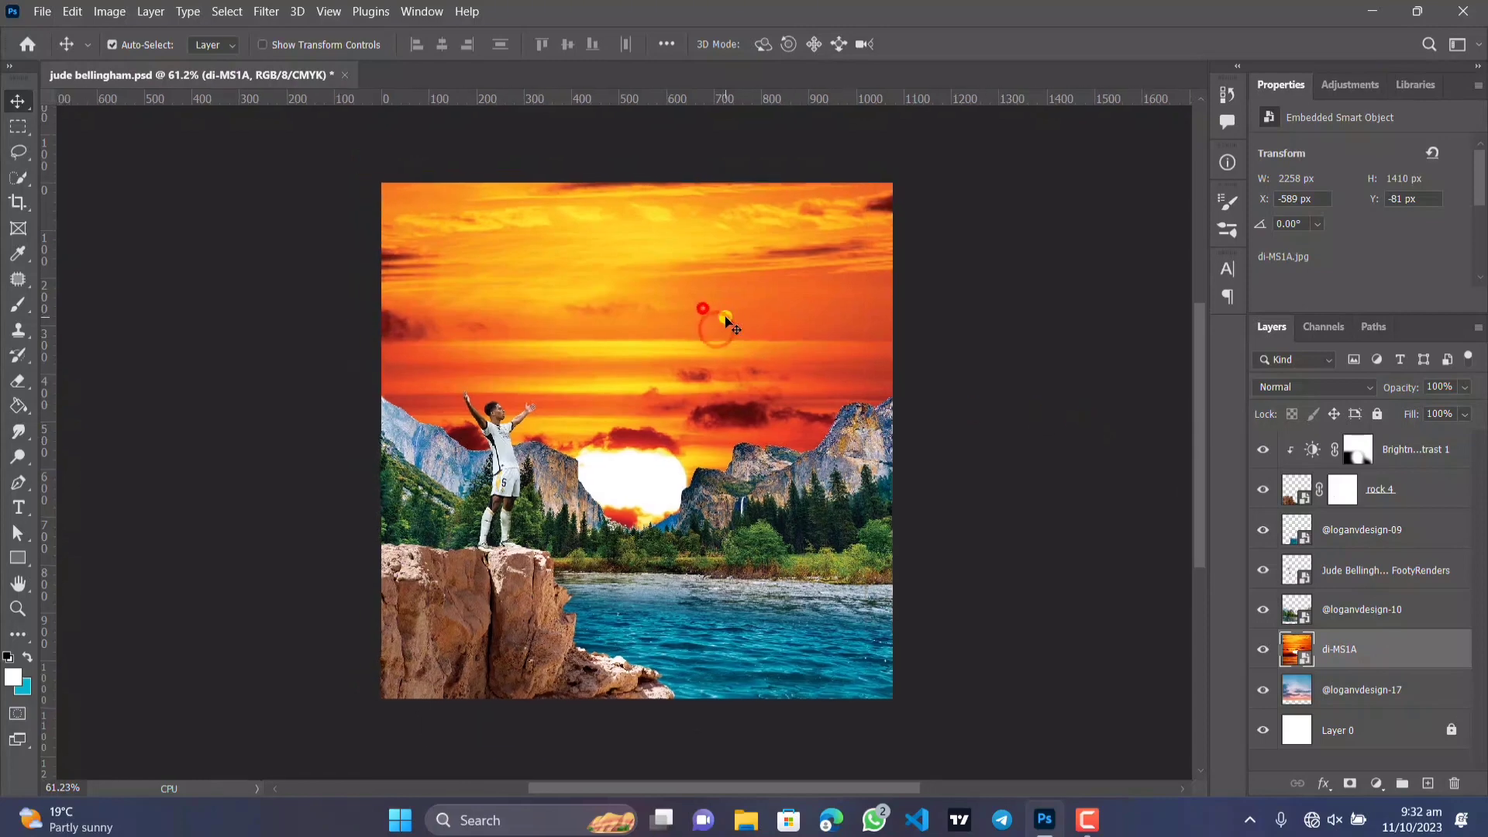
scroll(703, 314, "up", 1)
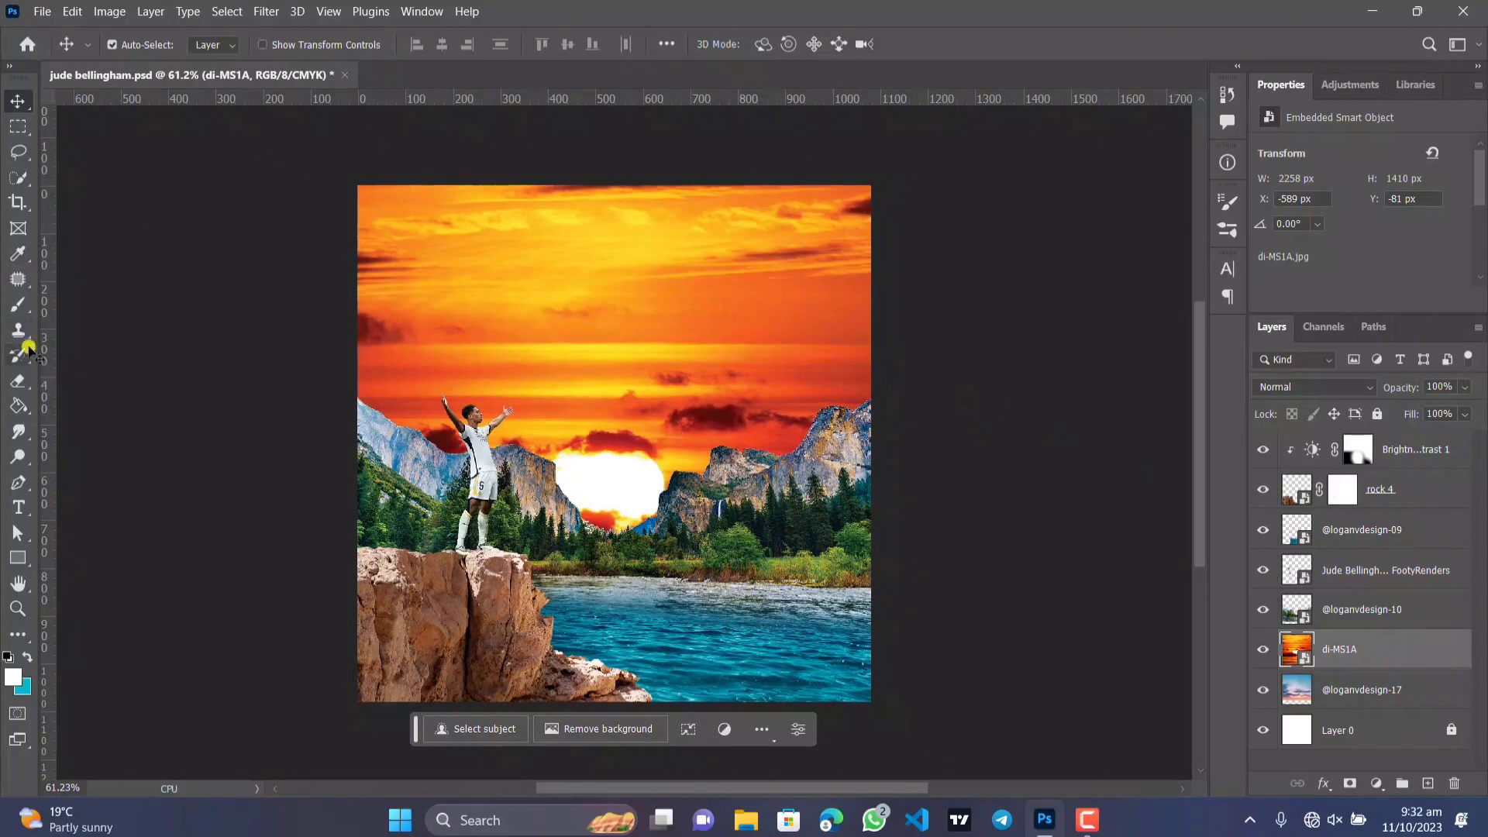
Mask out the upper part of the di-MS1A sunset with a soft 385 px black brush and set the layer's blend mode to Screen.
left_click(17, 308)
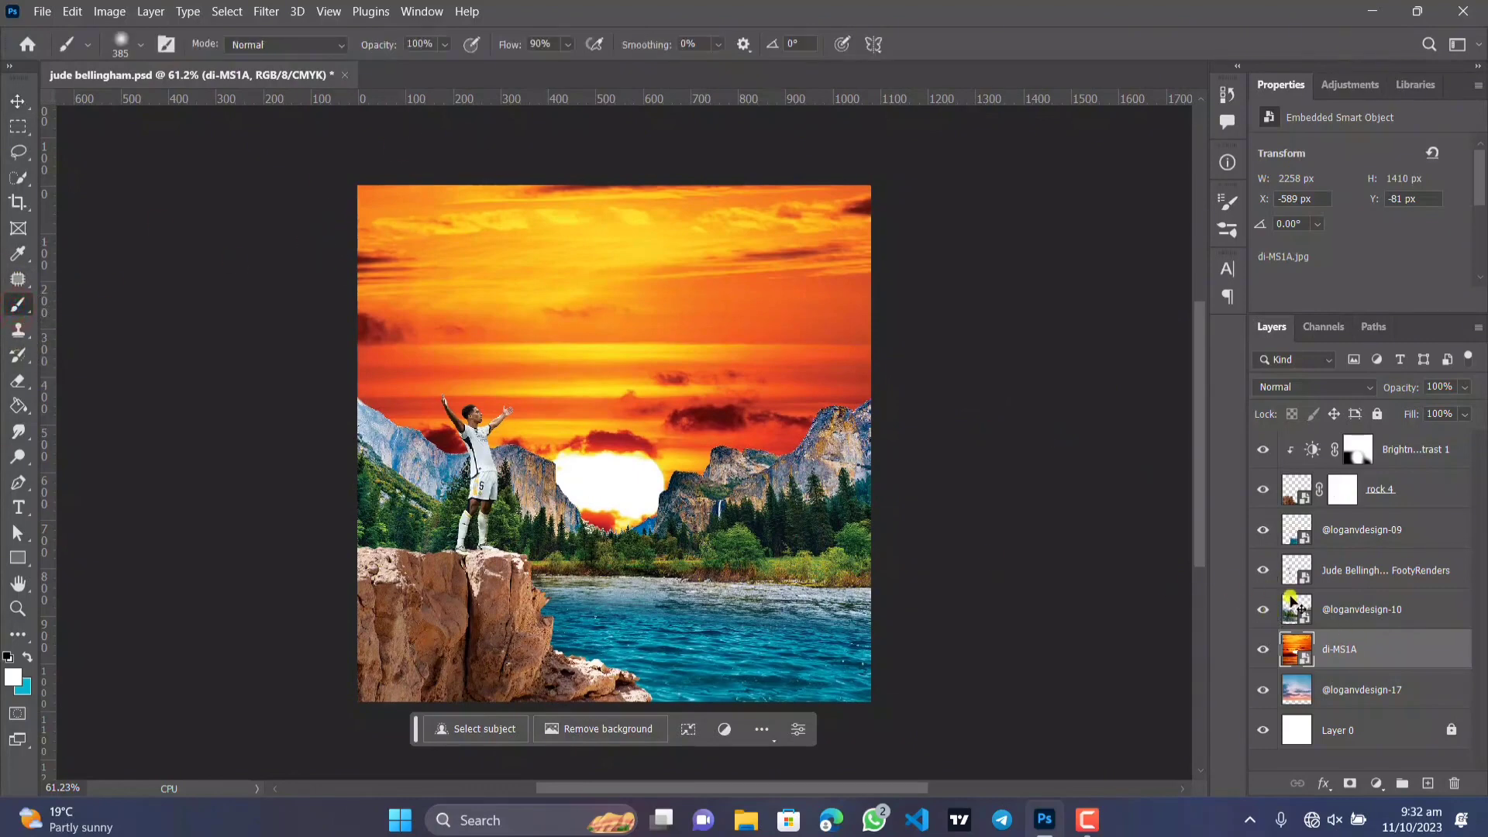
left_click(1353, 783)
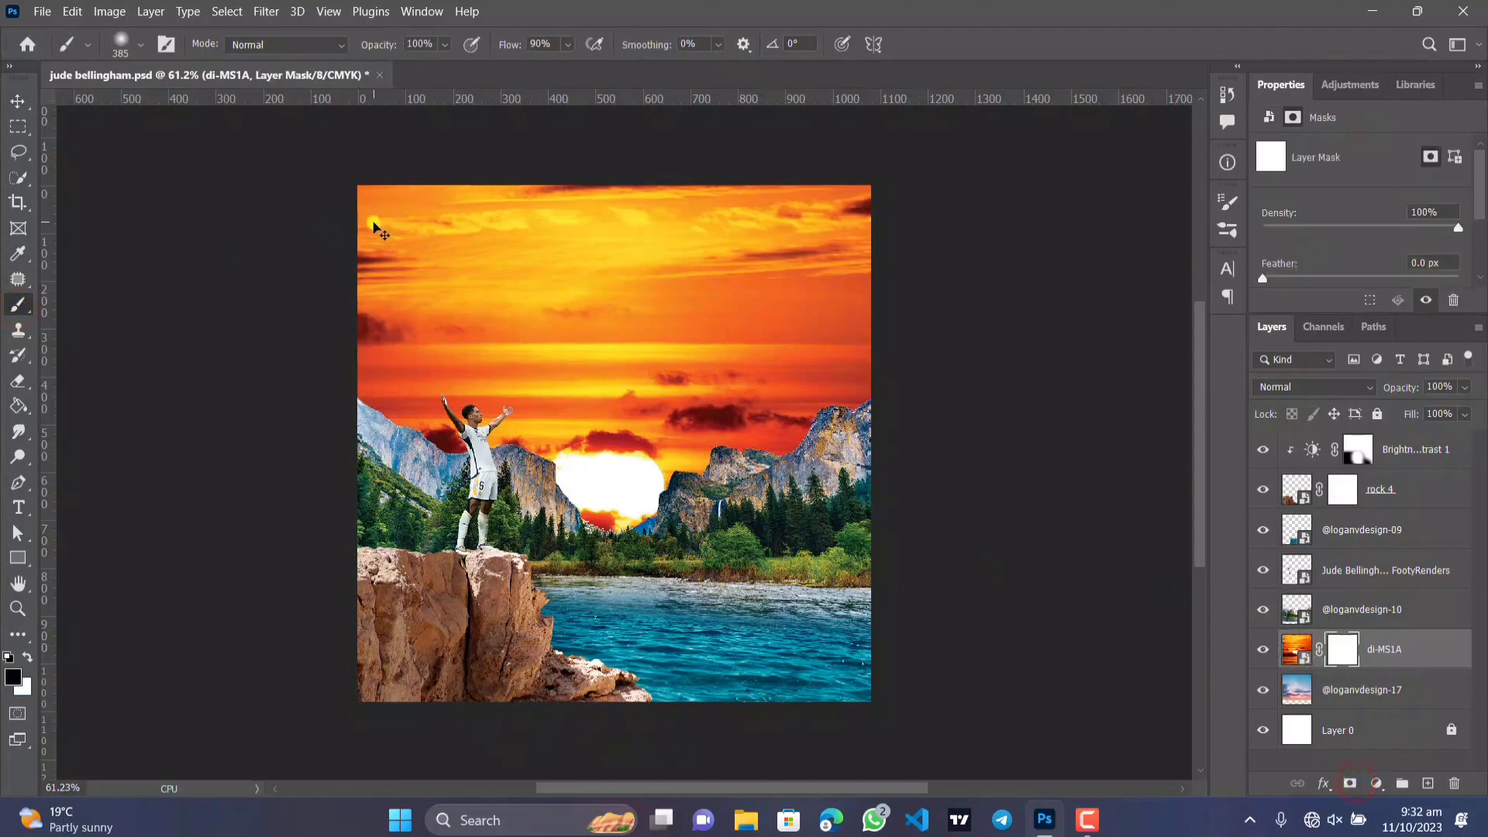
mouse_move(373, 227)
left_mouse_down()
mouse_move(964, 210)
mouse_move(920, 269)
mouse_move(528, 289)
mouse_move(379, 342)
mouse_move(342, 395)
mouse_move(432, 399)
mouse_move(581, 341)
mouse_move(731, 332)
mouse_move(910, 402)
mouse_move(760, 379)
mouse_move(839, 405)
mouse_move(751, 350)
left_mouse_up()
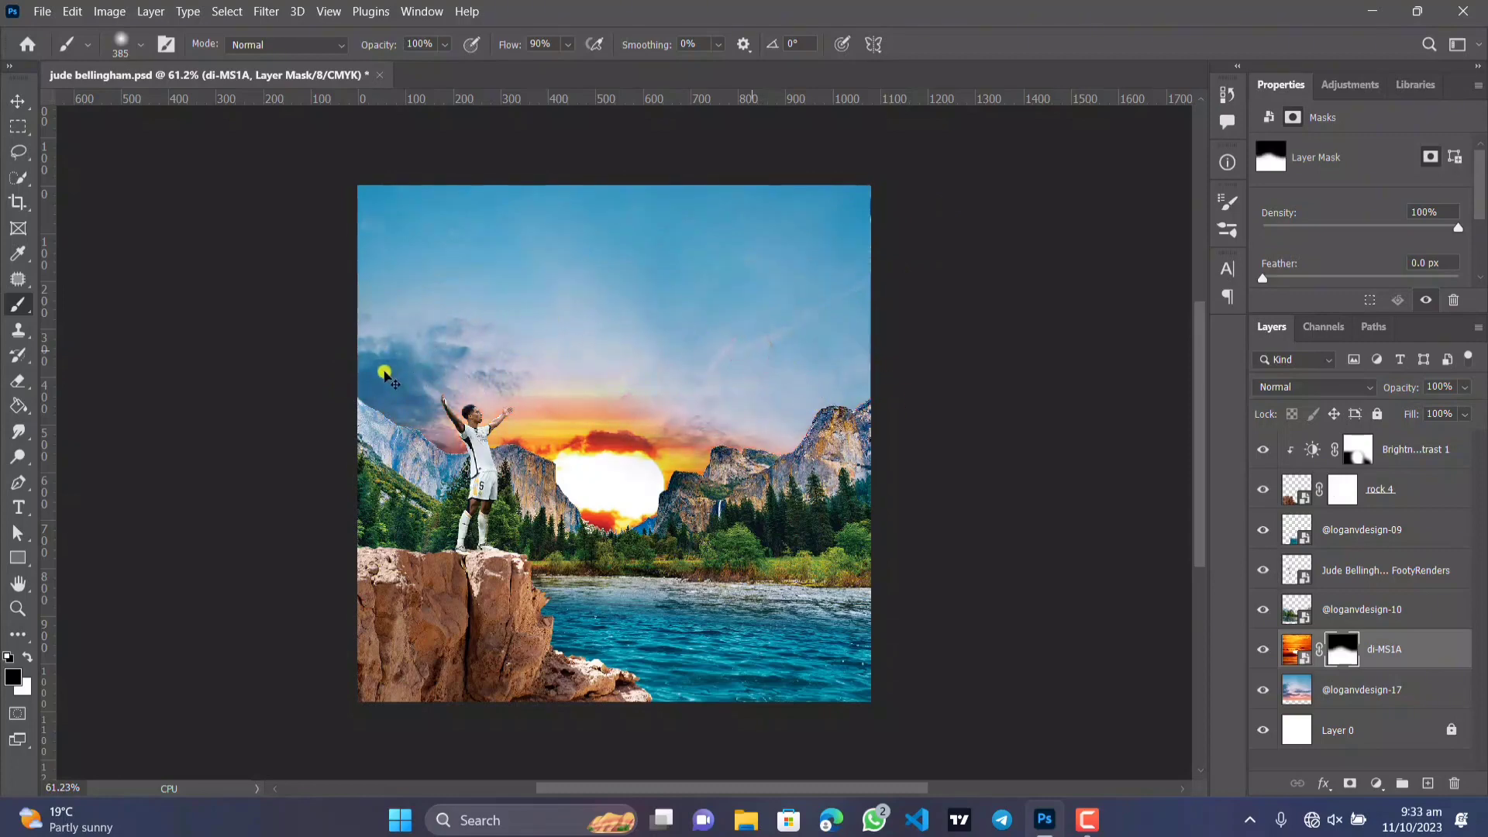
left_click(482, 360)
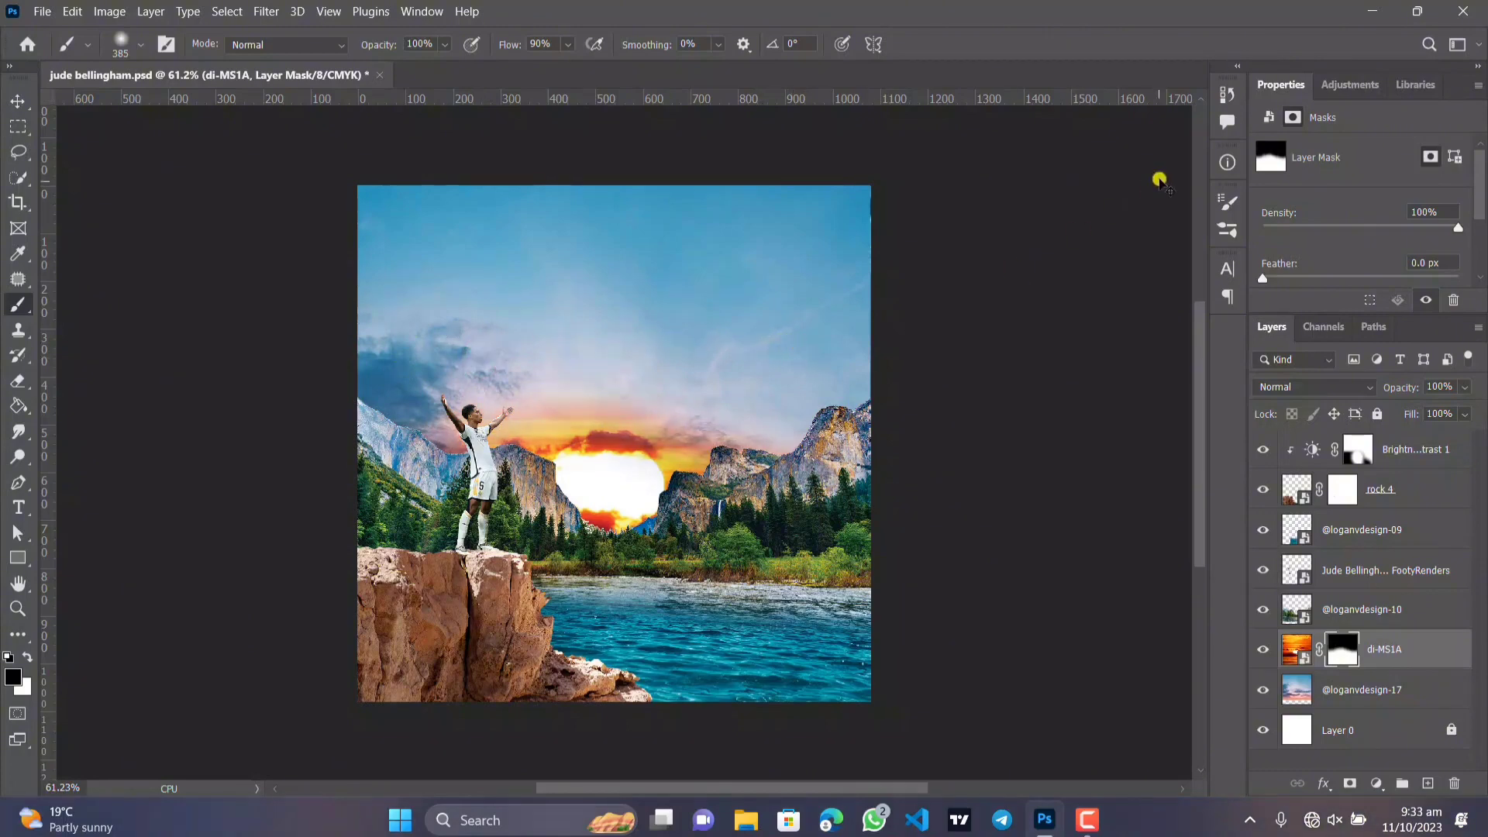
left_click(1368, 387)
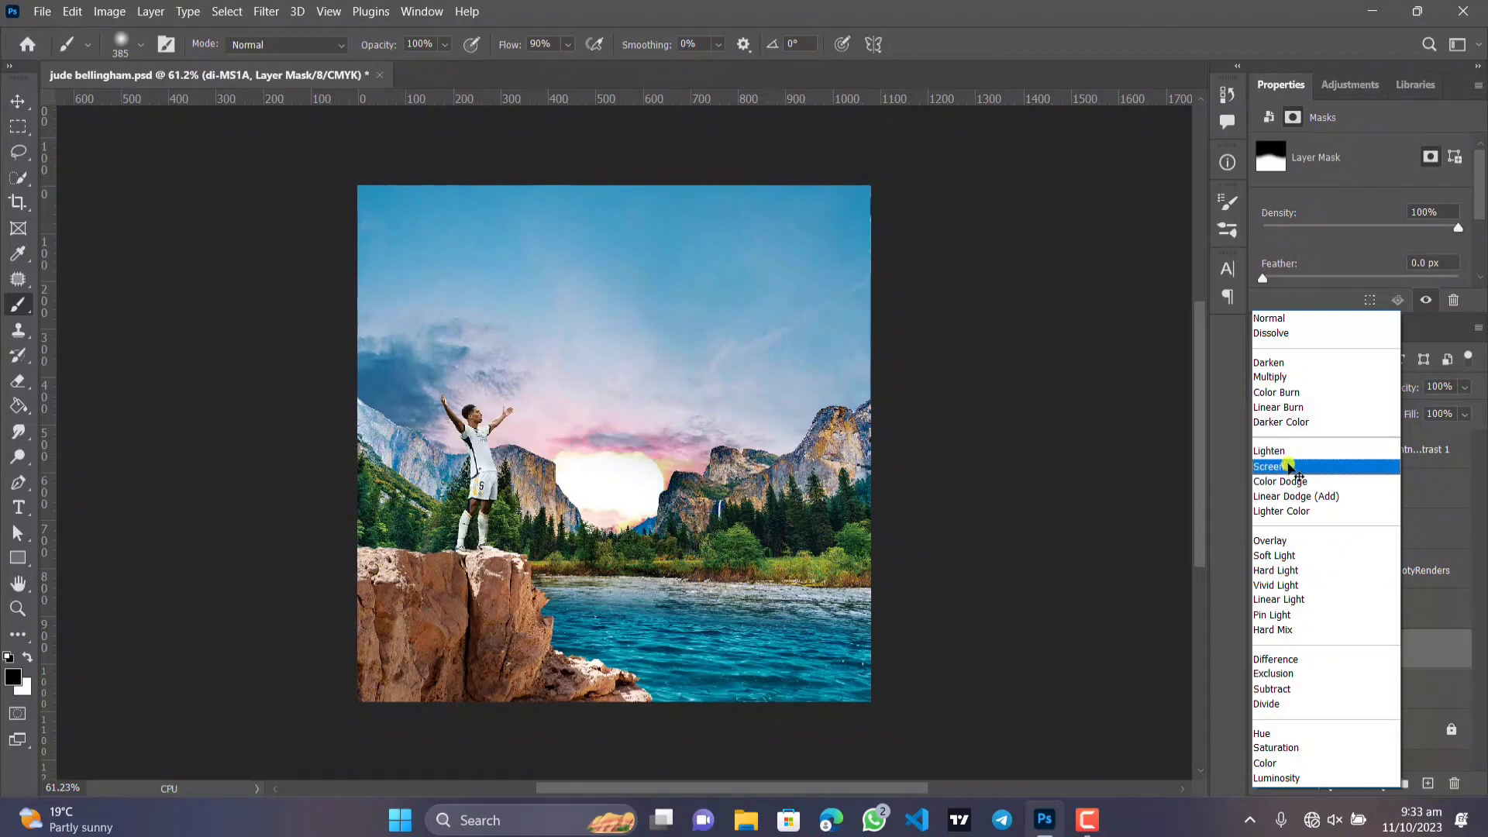
left_click(1287, 466)
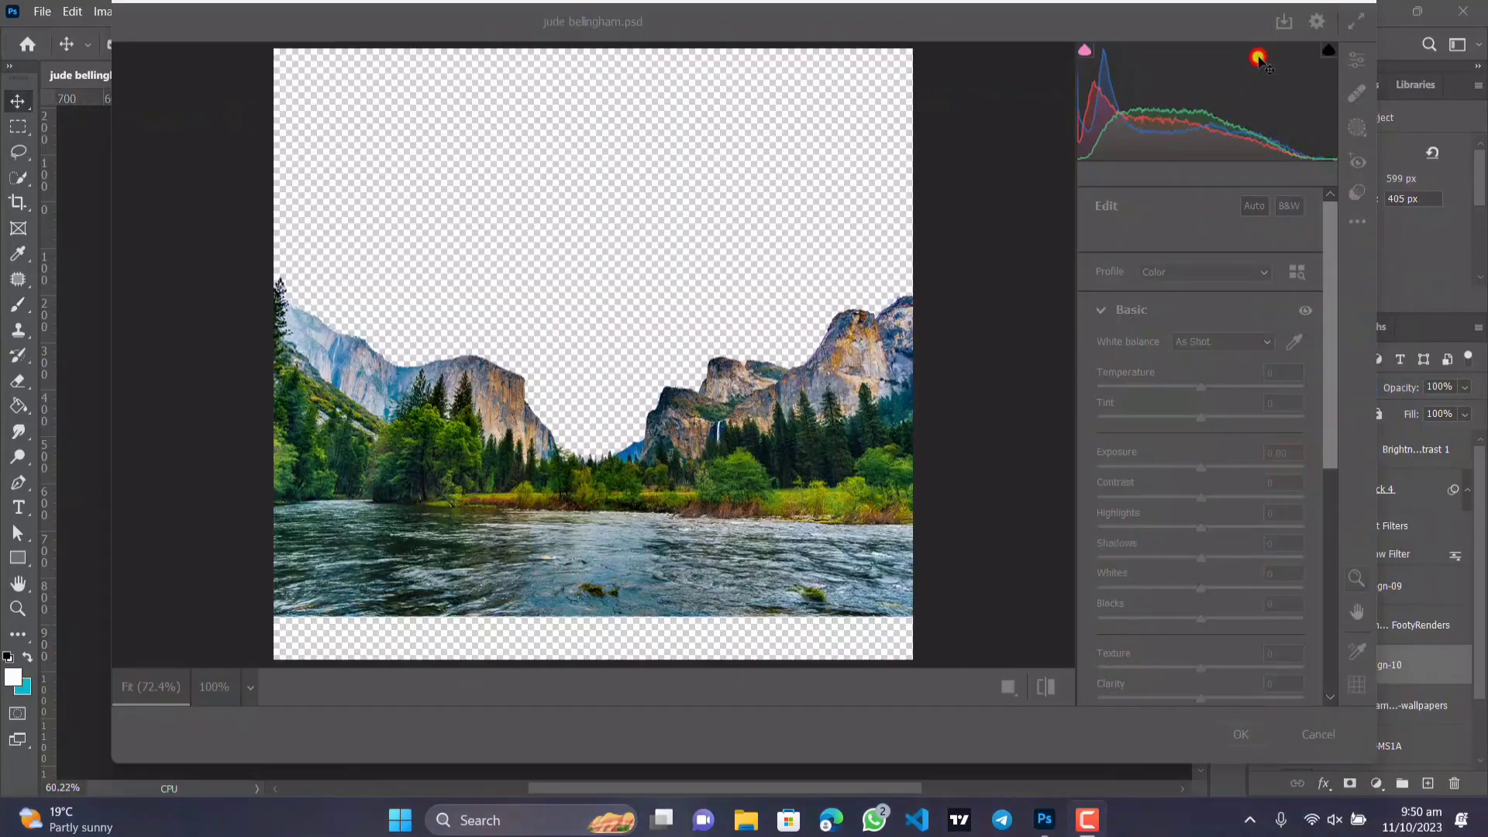
scroll(1157, 395, "down", 3)
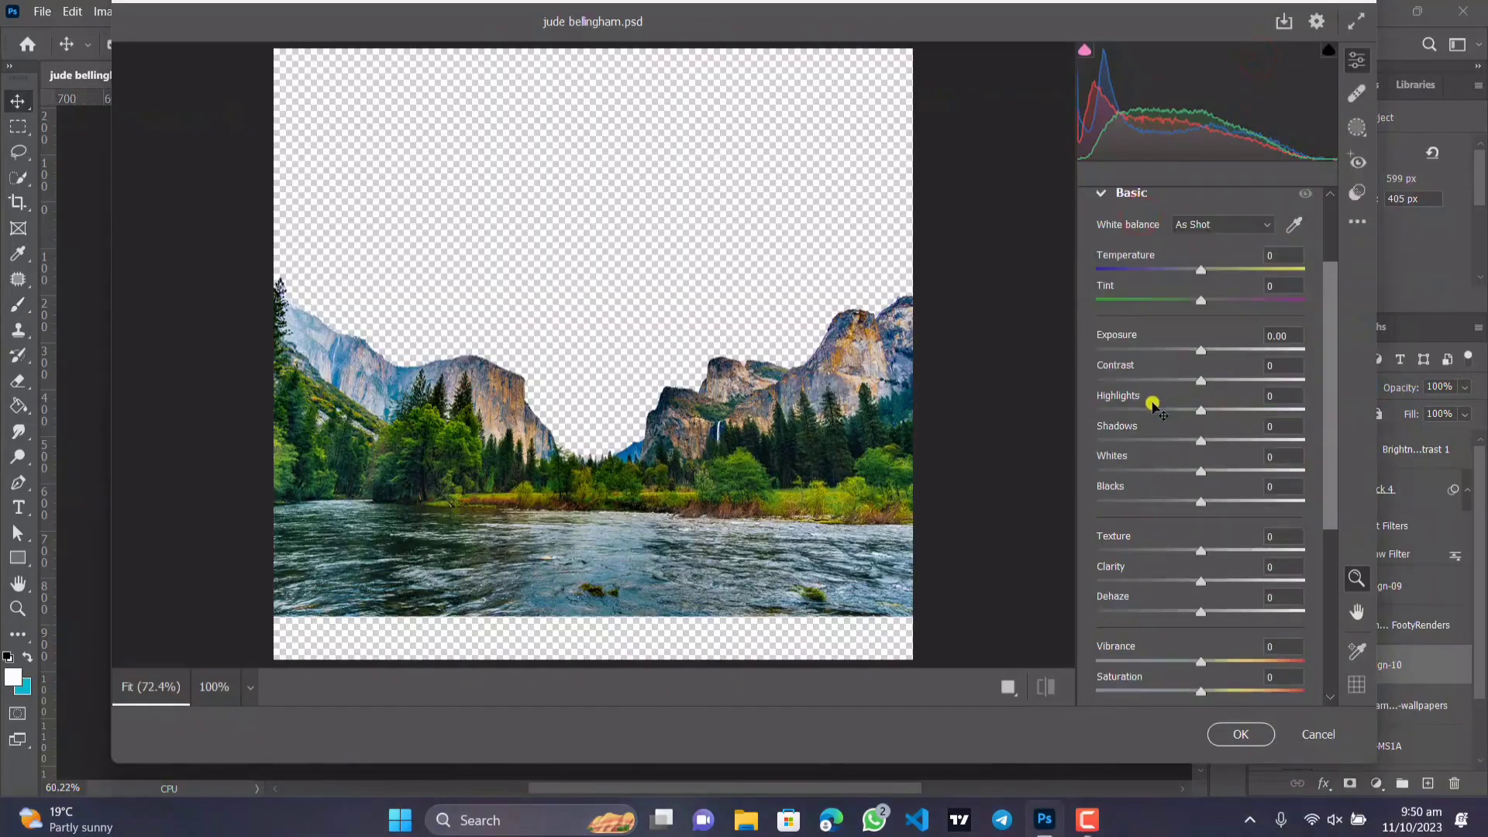
left_click_drag(1201, 353, 1171, 355)
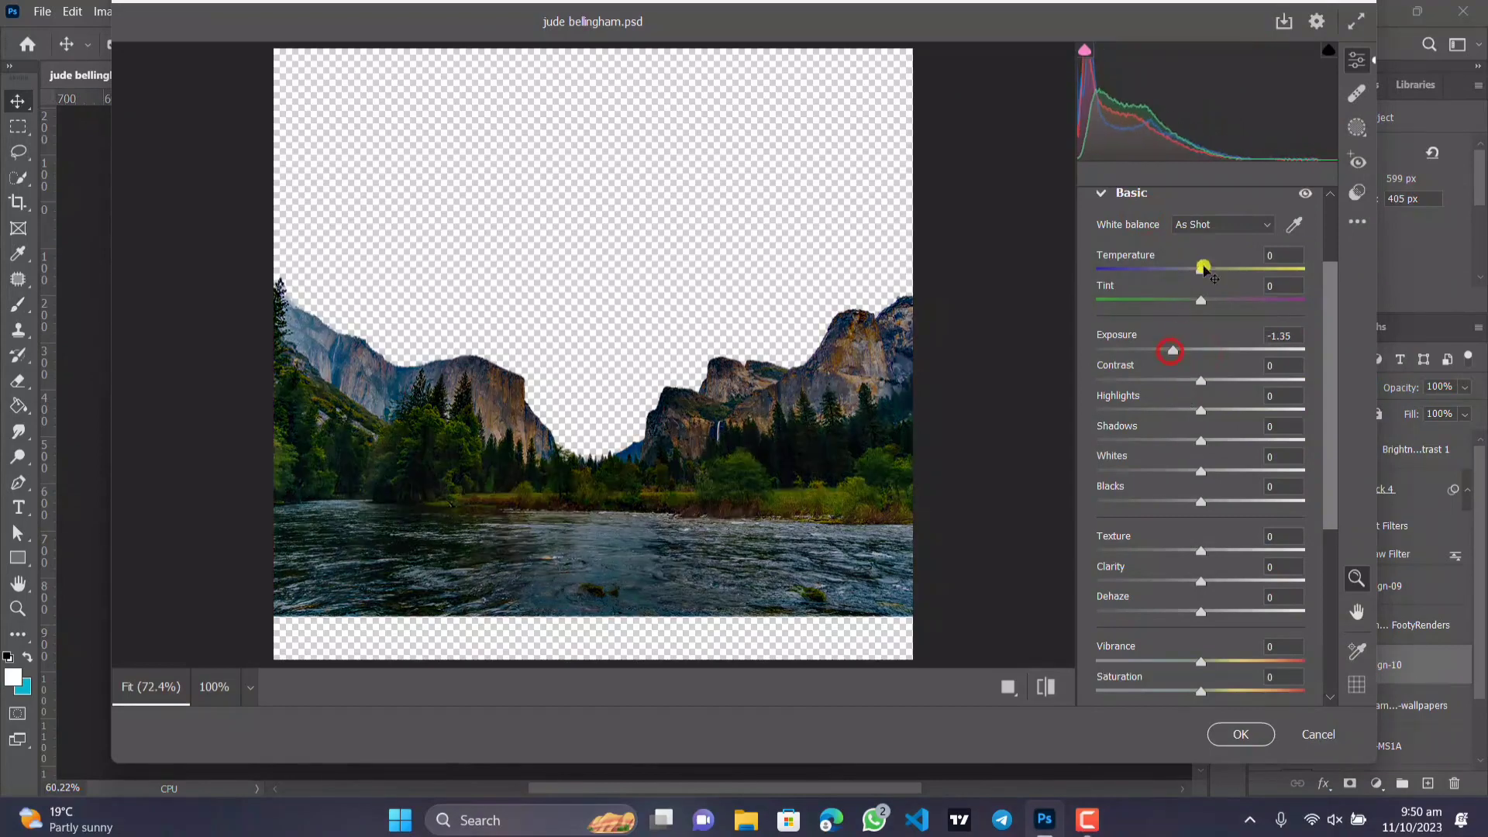
left_click(1265, 69)
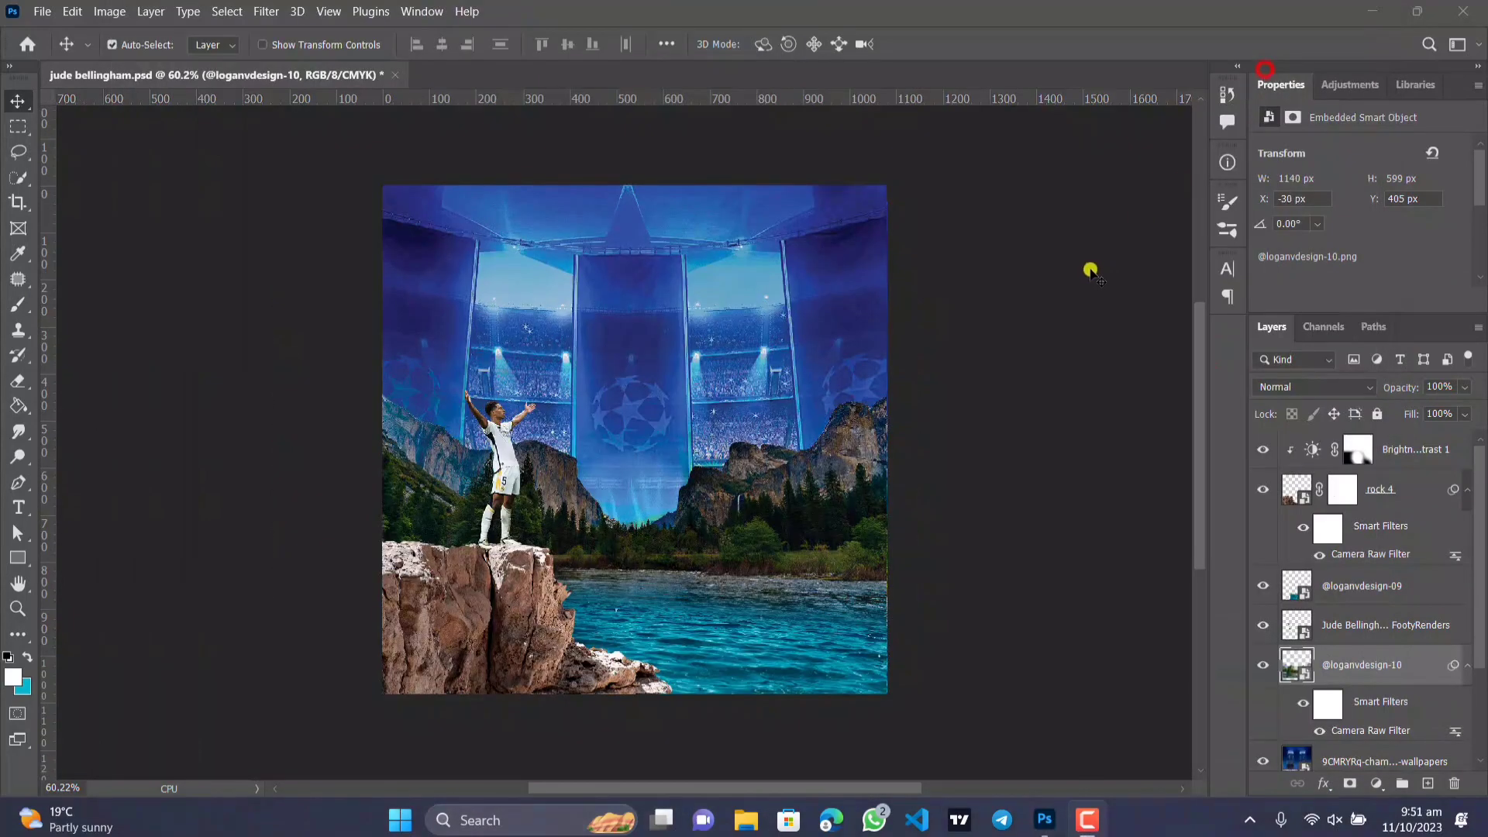
left_click(1088, 271)
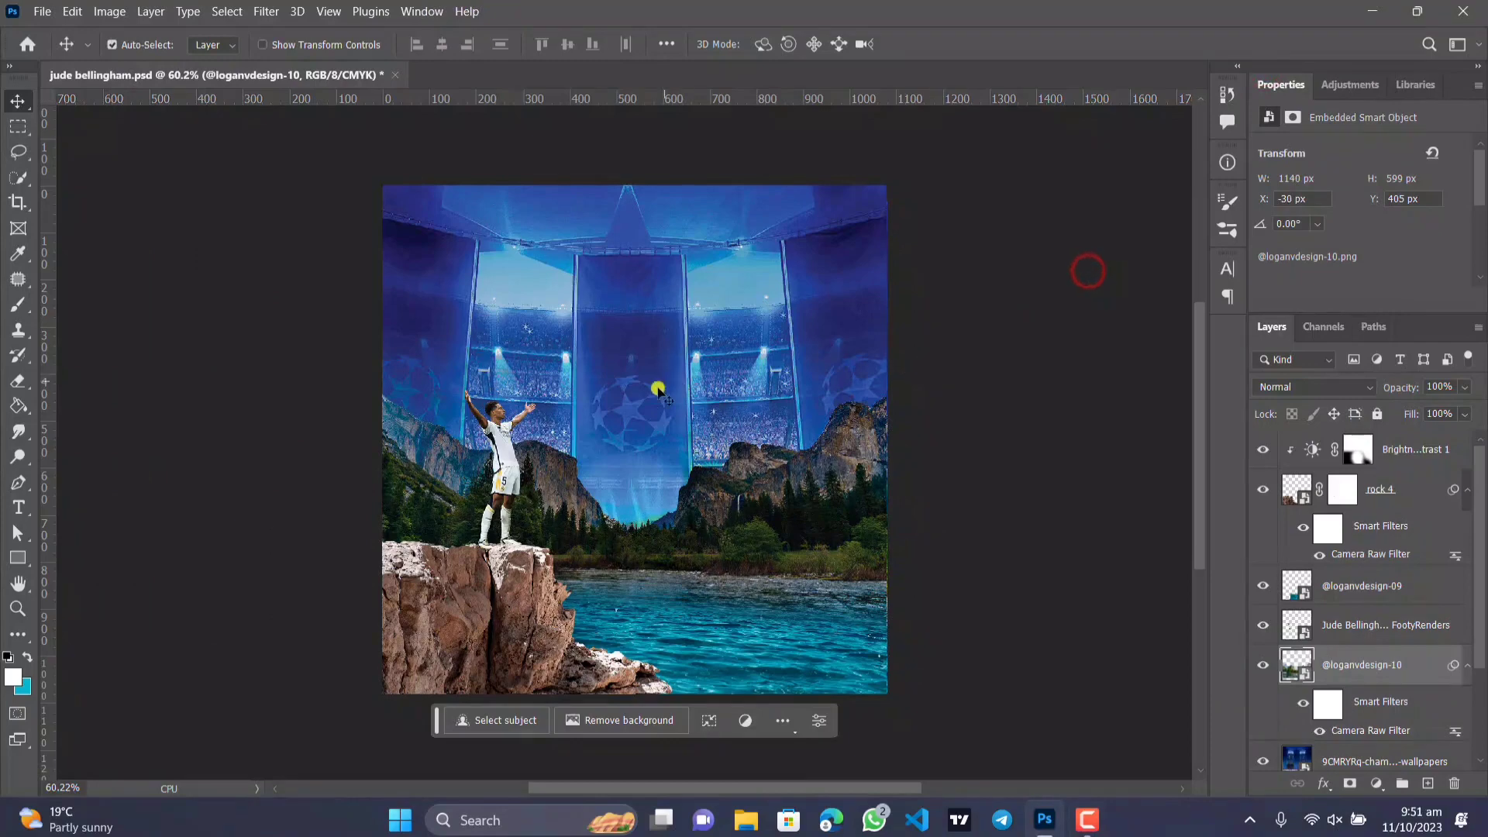
left_click_drag(633, 411, 655, 413)
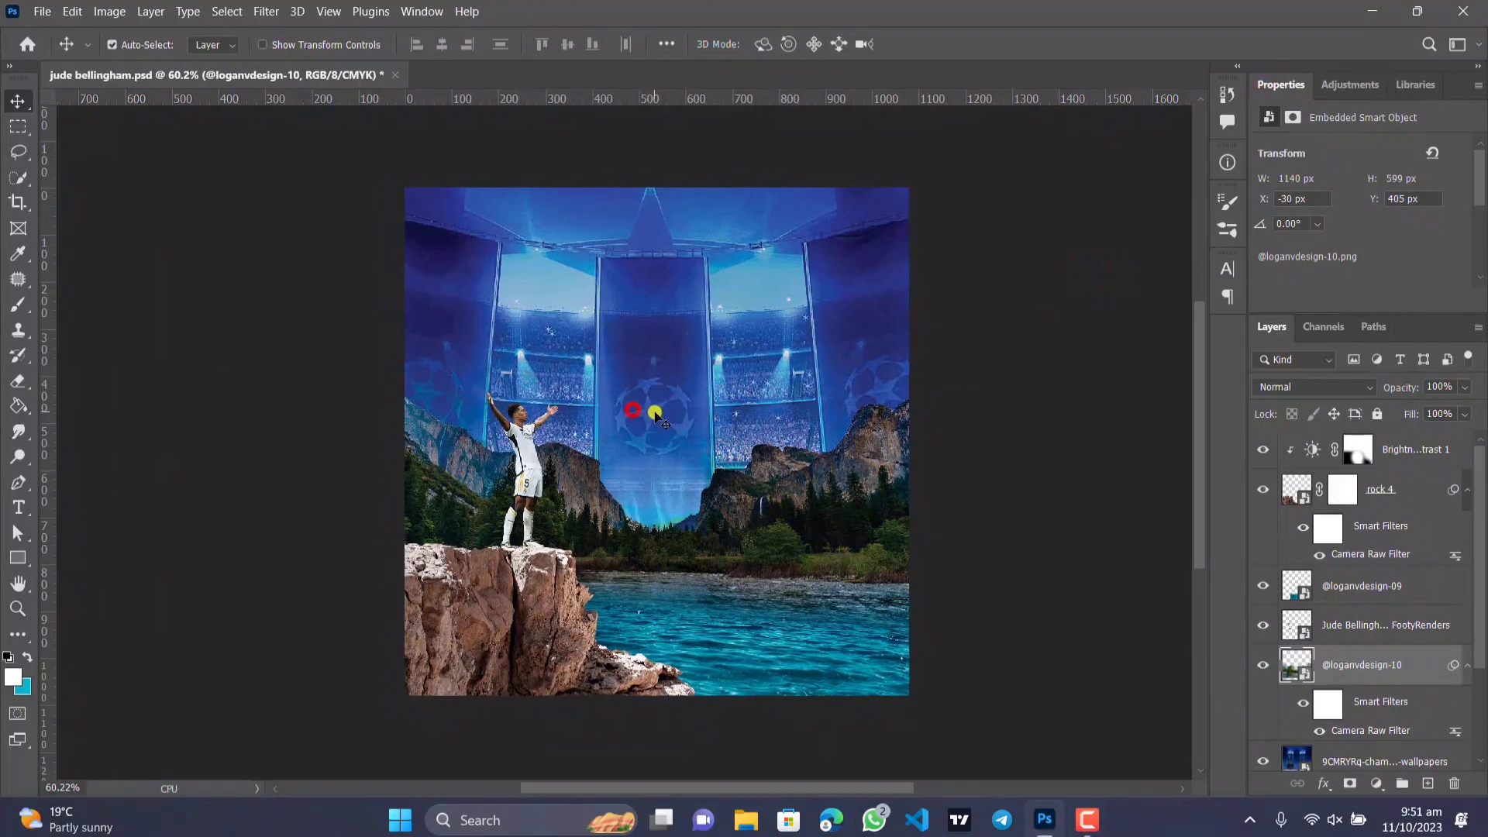
left_click(1291, 51)
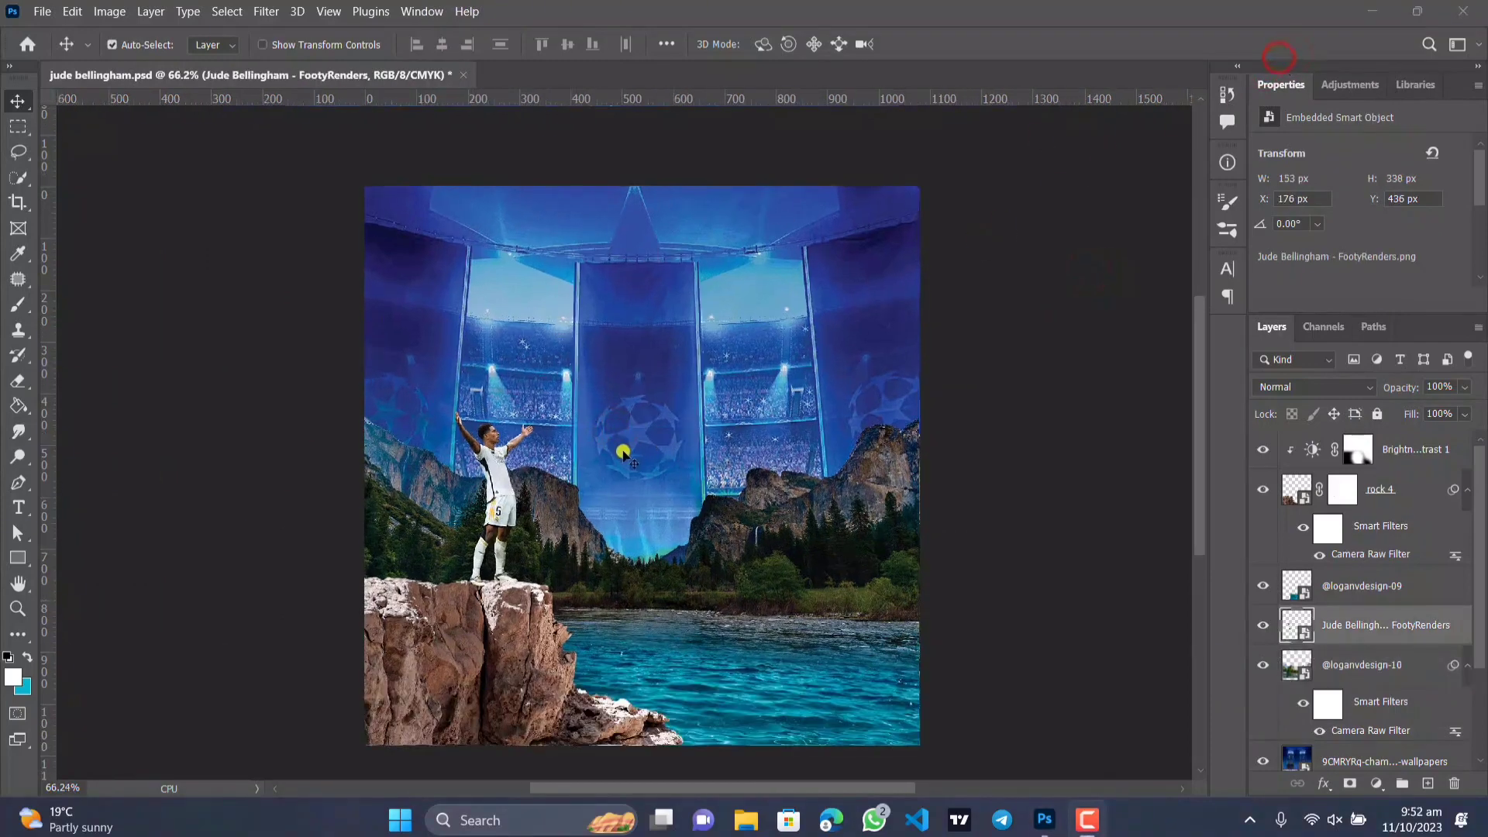
Apply the Camera Raw Filter to the footballer's layer.
left_click(266, 11)
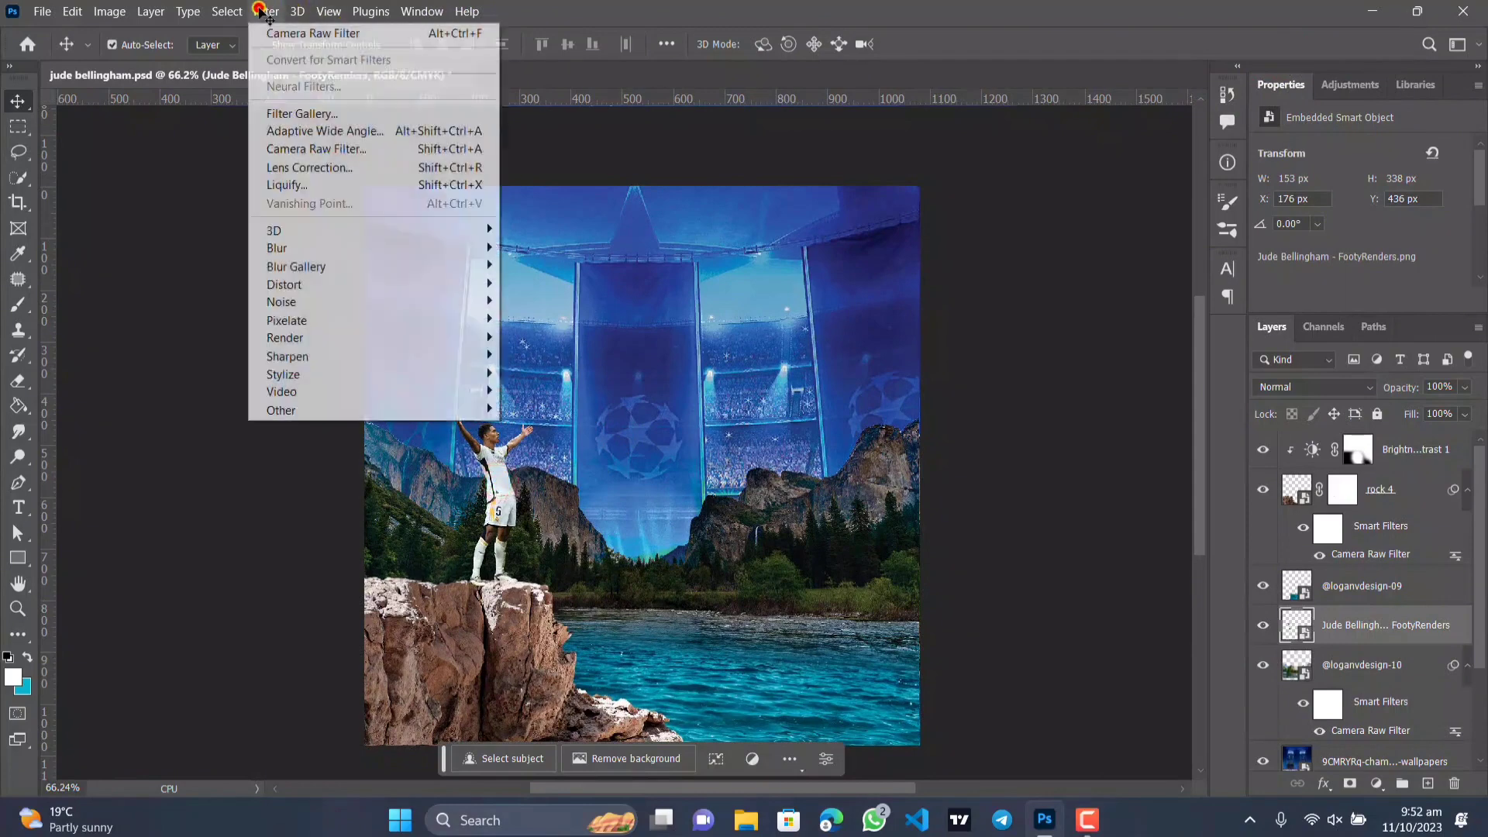
left_click(361, 152)
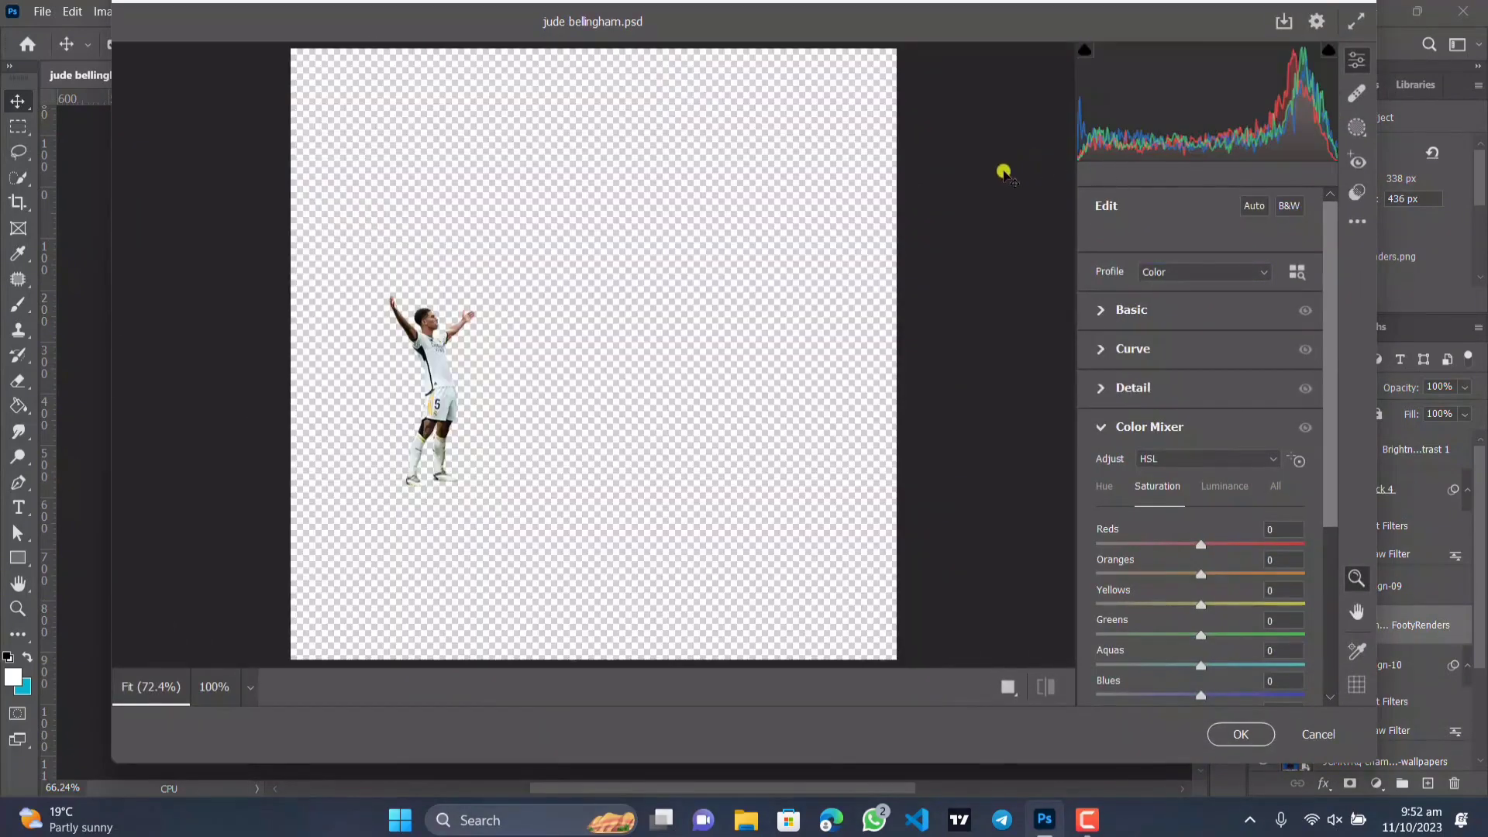
left_click(1272, 68)
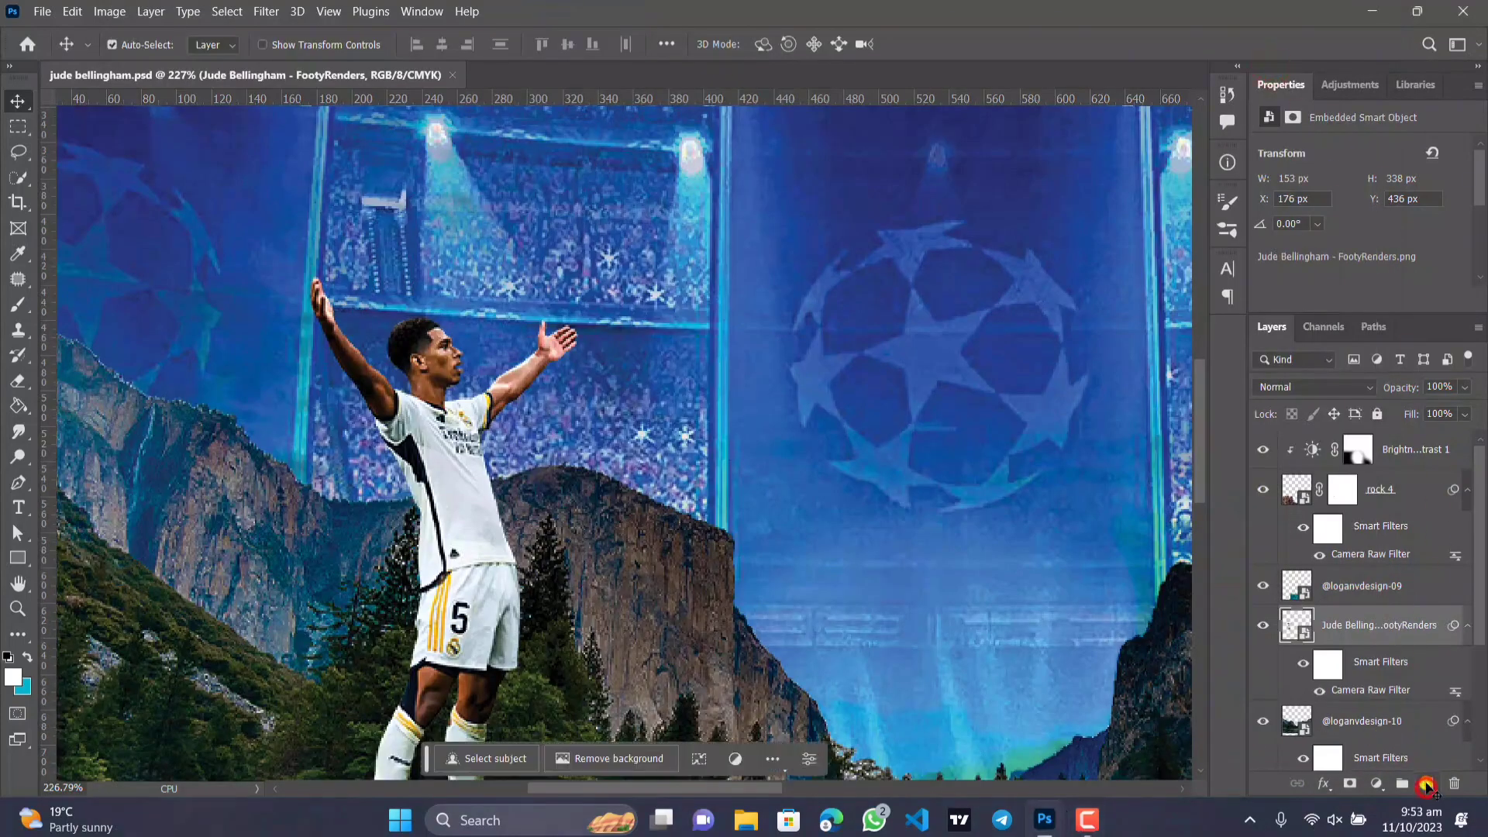
Add a new layer clipped to the footballer's layer and set the Soft Round brush to 25 px.
left_click(1428, 784)
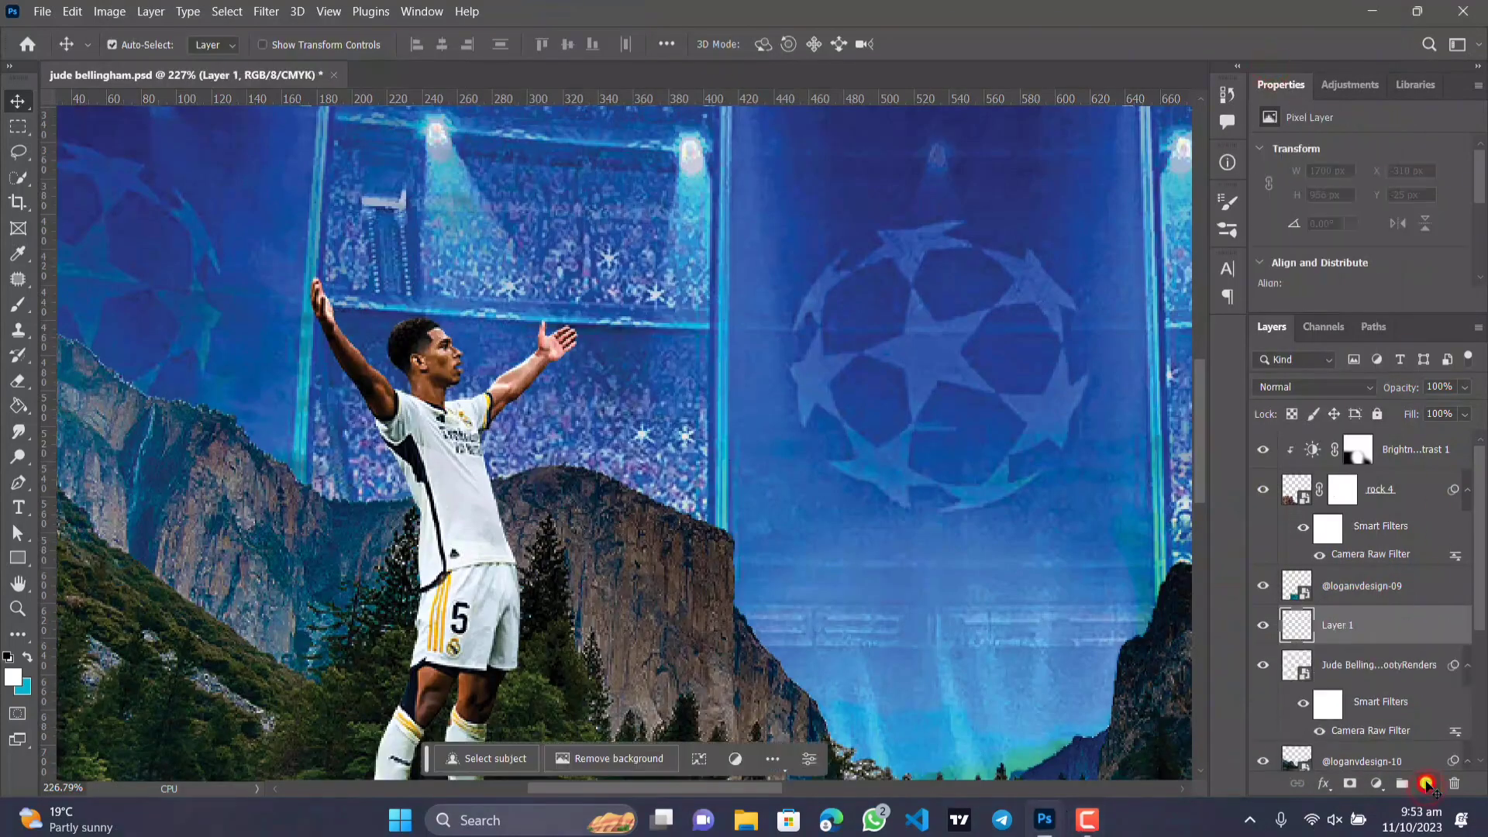
left_click(1348, 643, "alt")
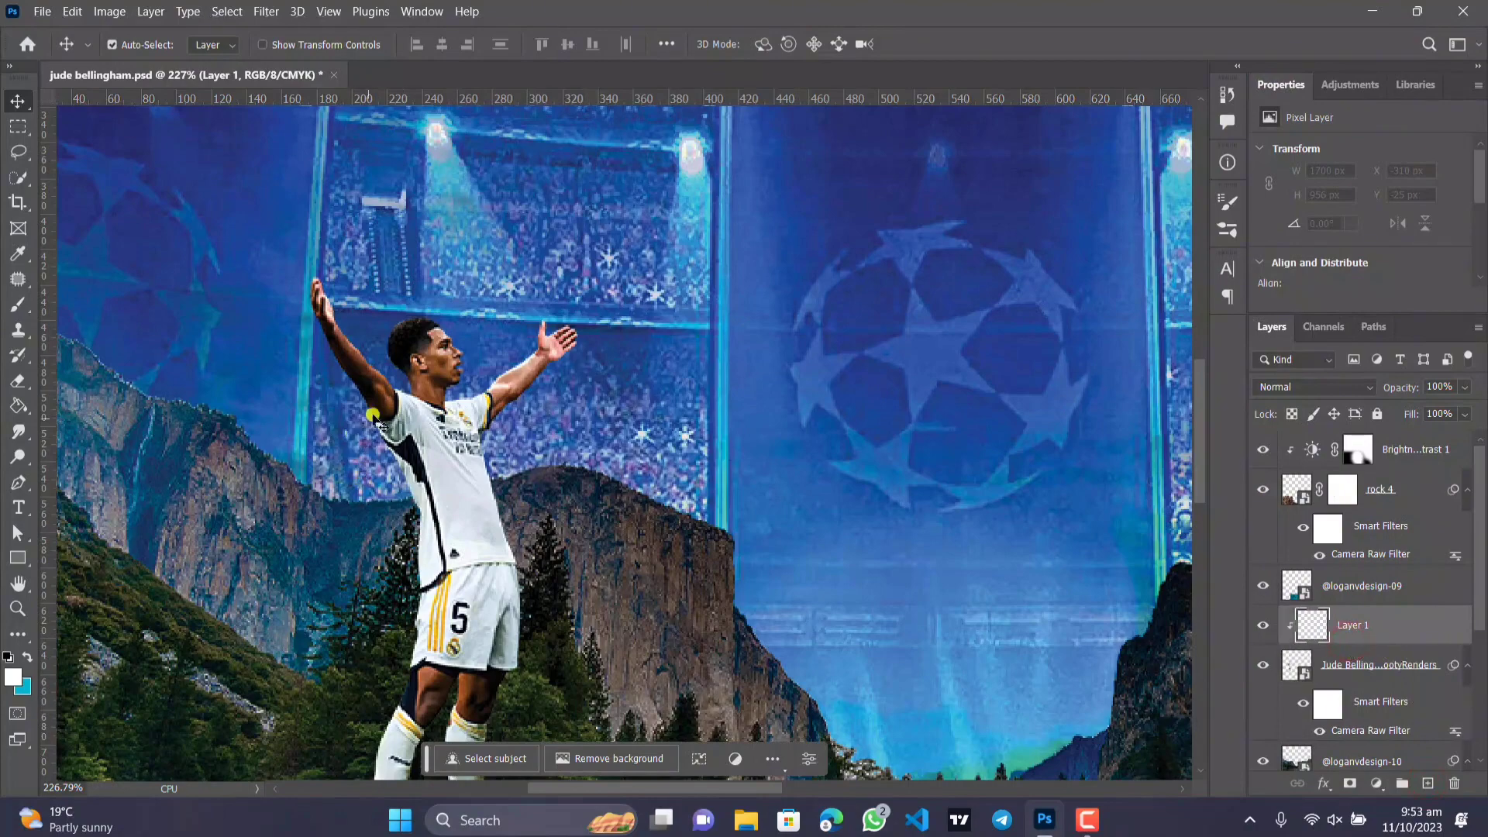
left_click(18, 304)
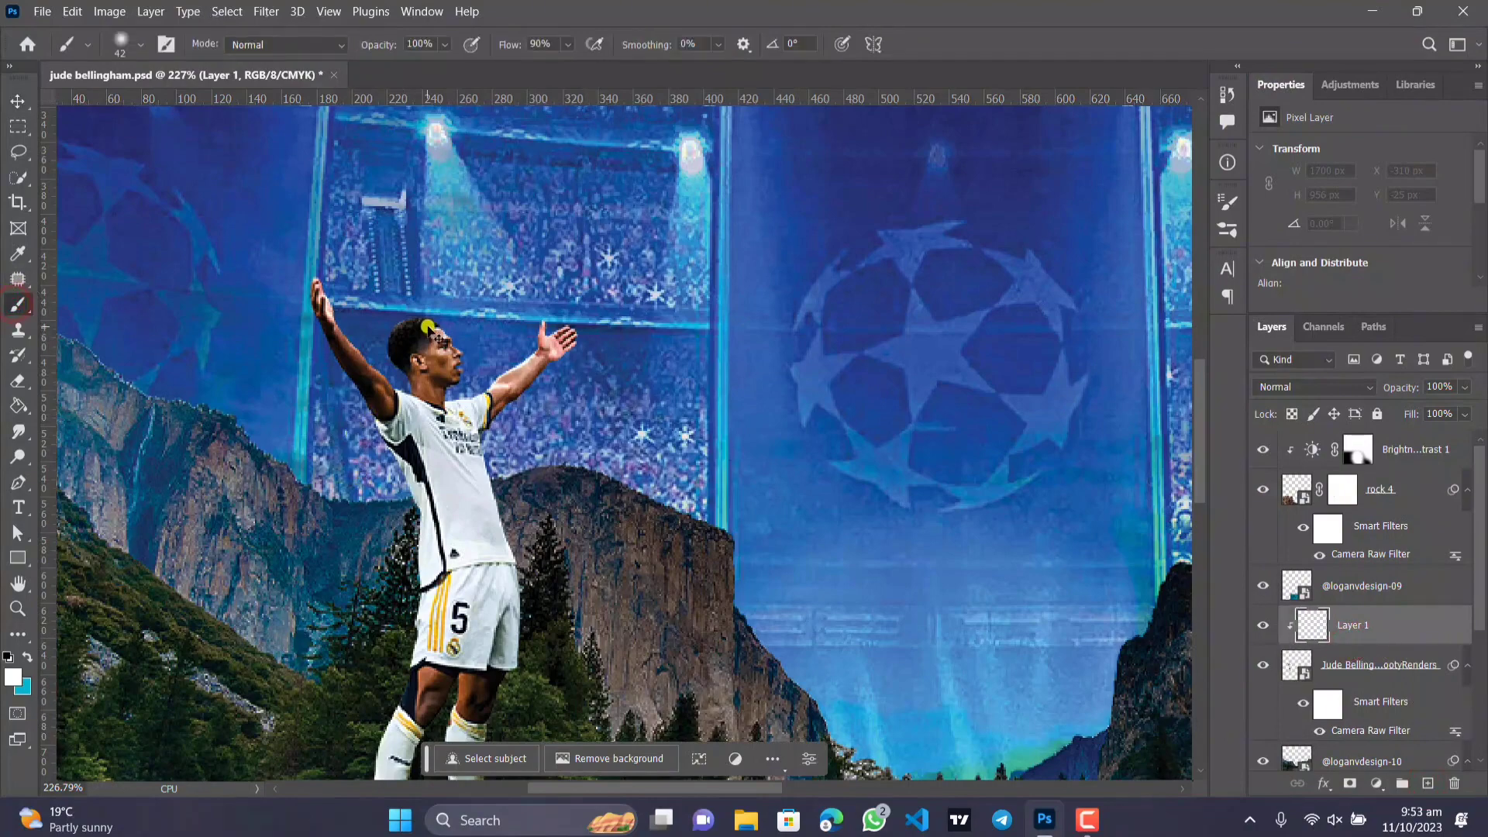
scroll(419, 331, "up", 4)
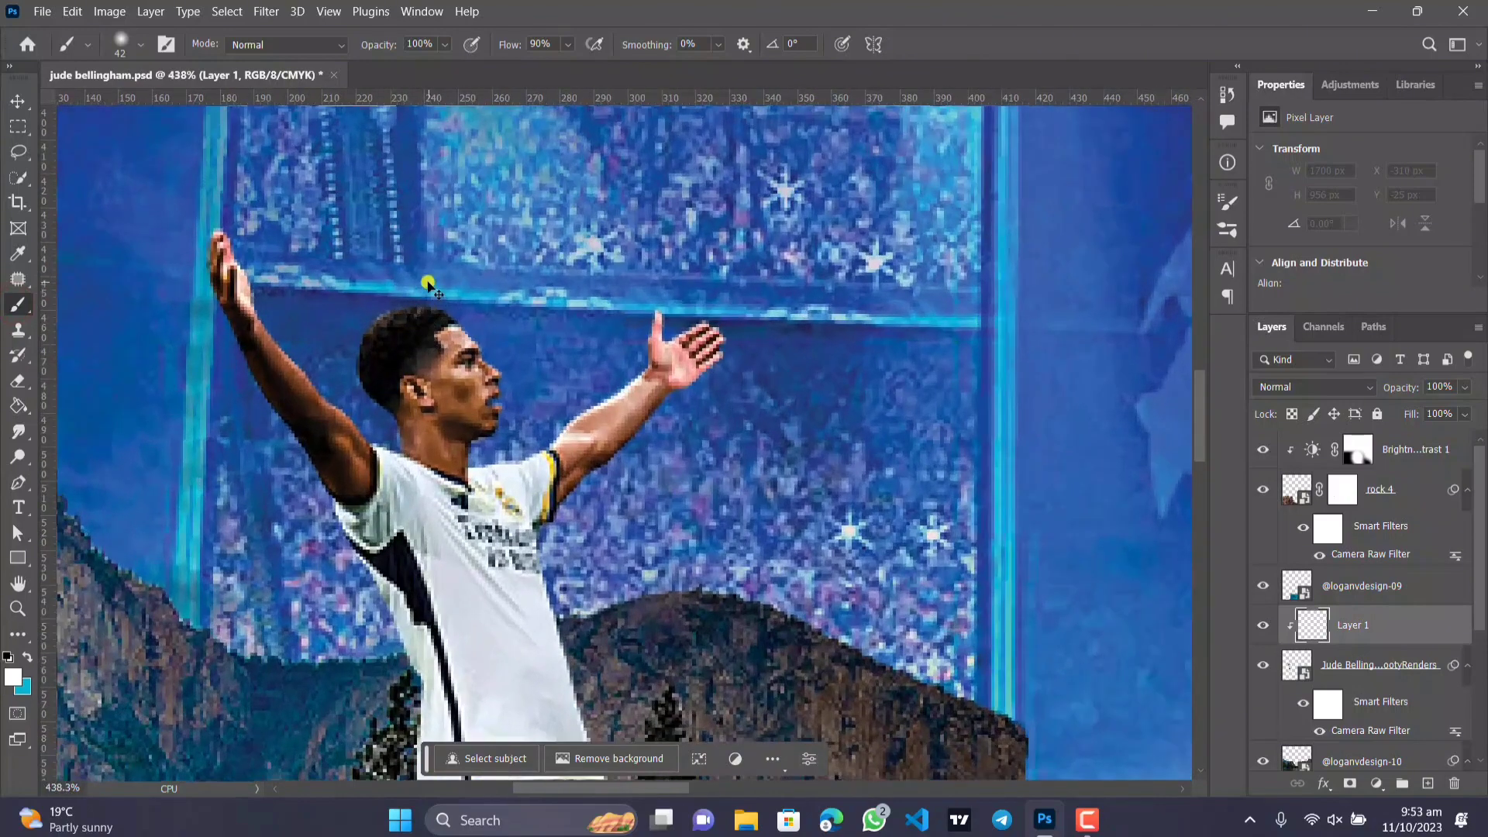
left_click(140, 46)
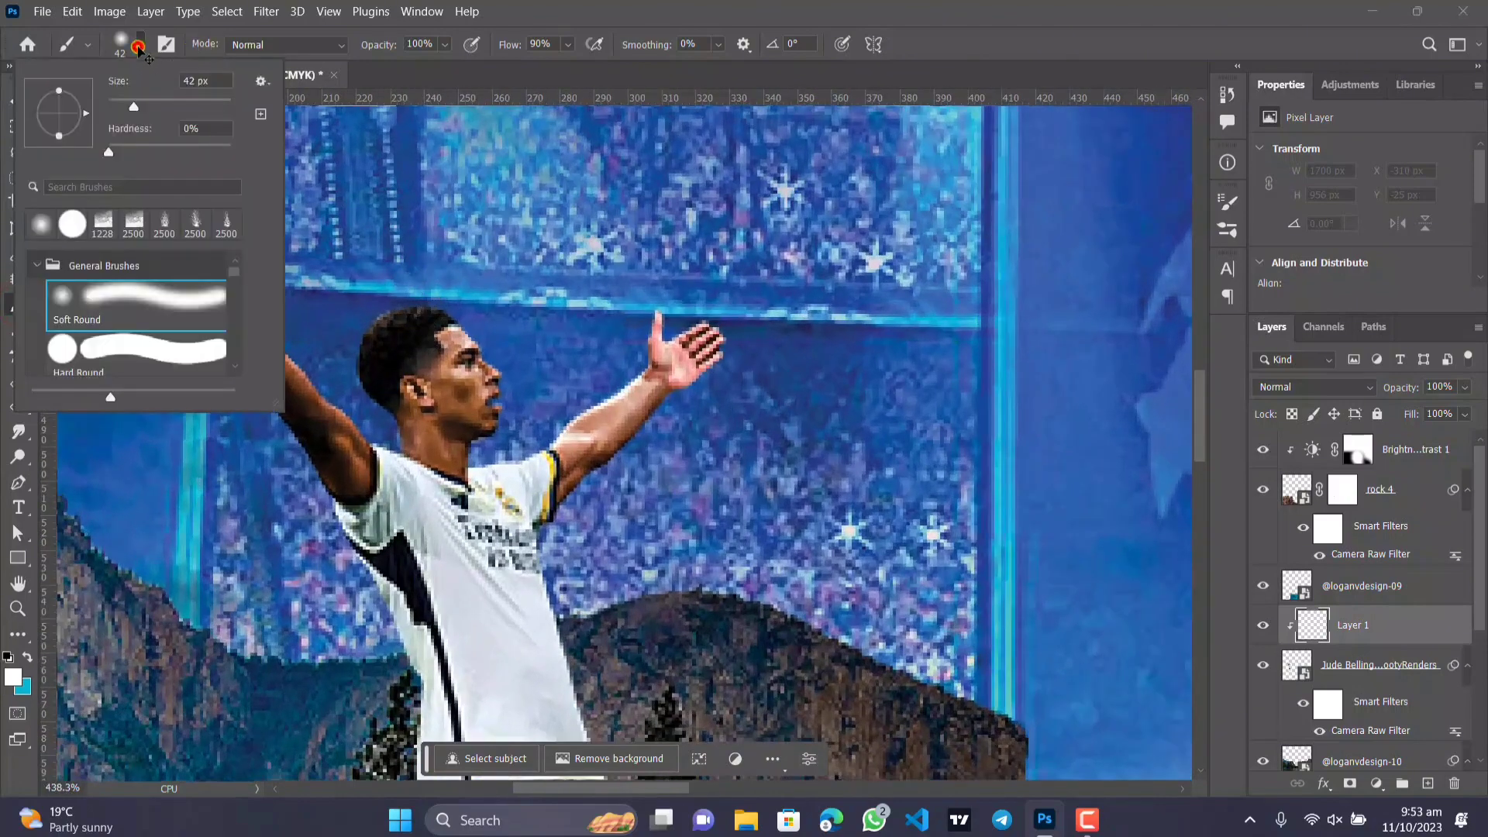
left_click_drag(126, 103, 123, 105)
left_click(667, 10)
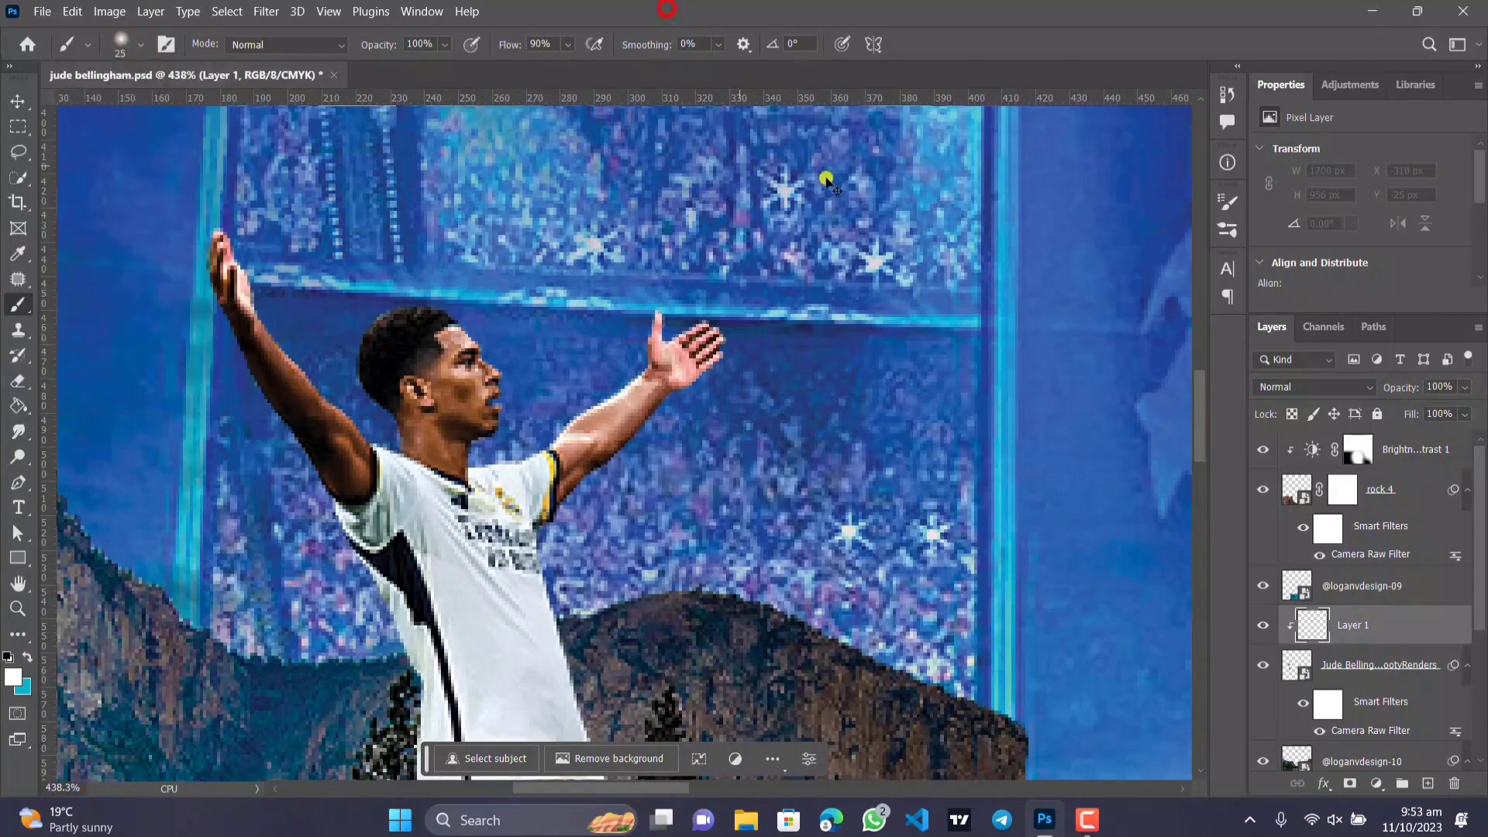
left_click(1264, 62)
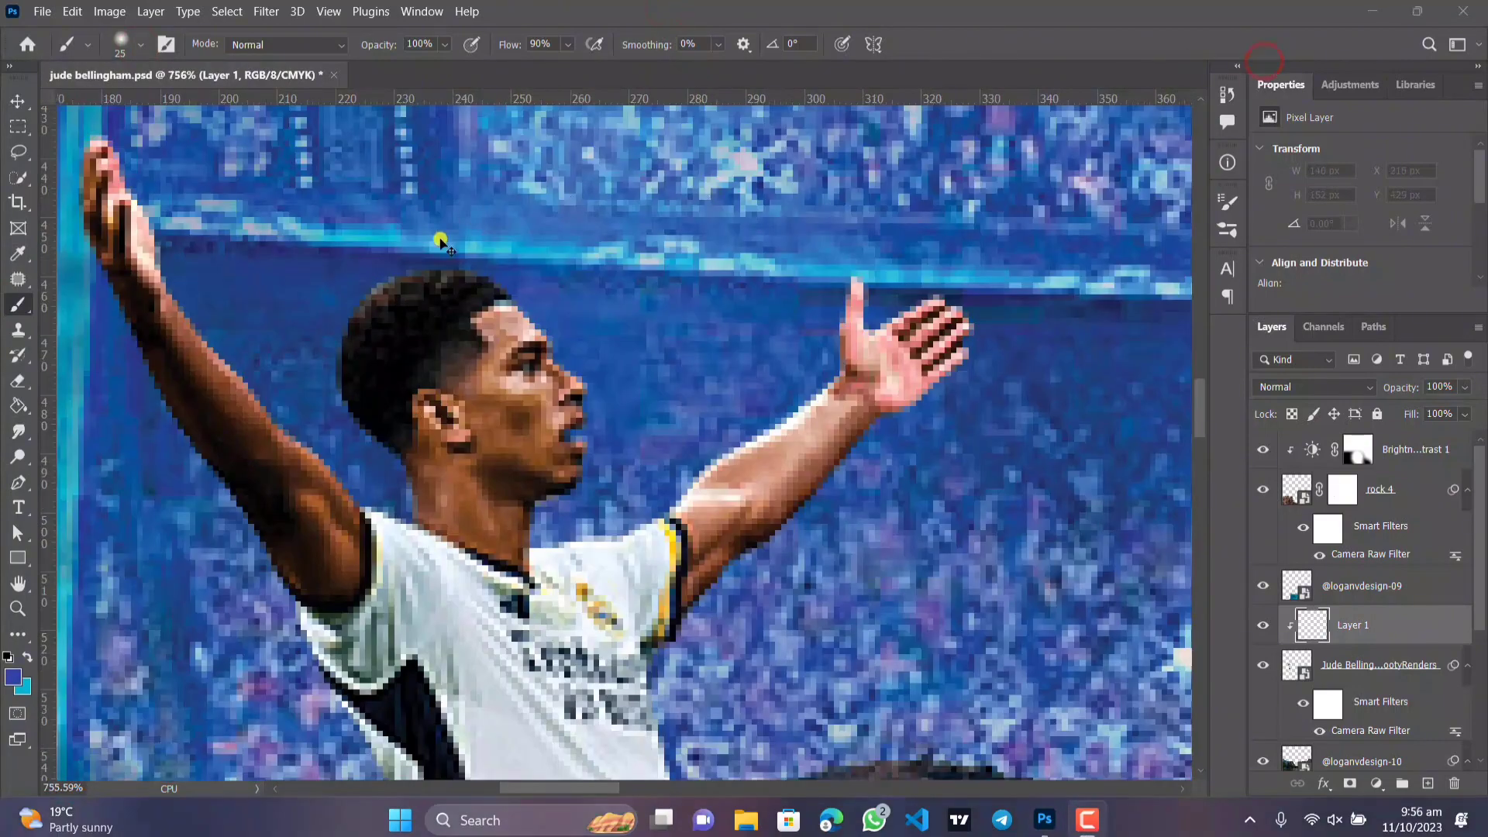
Paint blue light over the footballer's head and front hand on the clipped layer, setting its blend mode to Color Dodge.
left_click(442, 241)
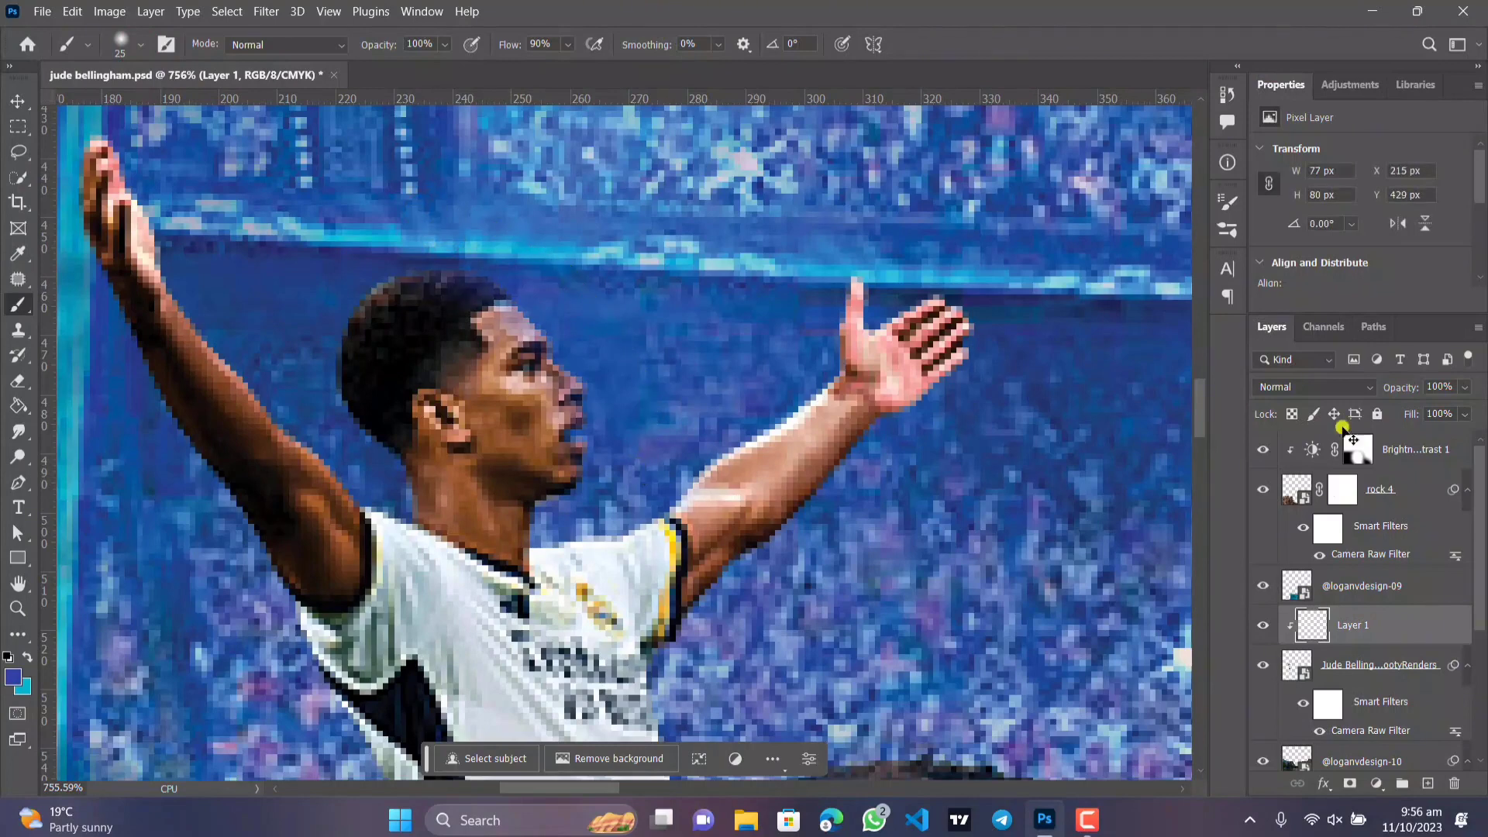
left_click(1366, 385)
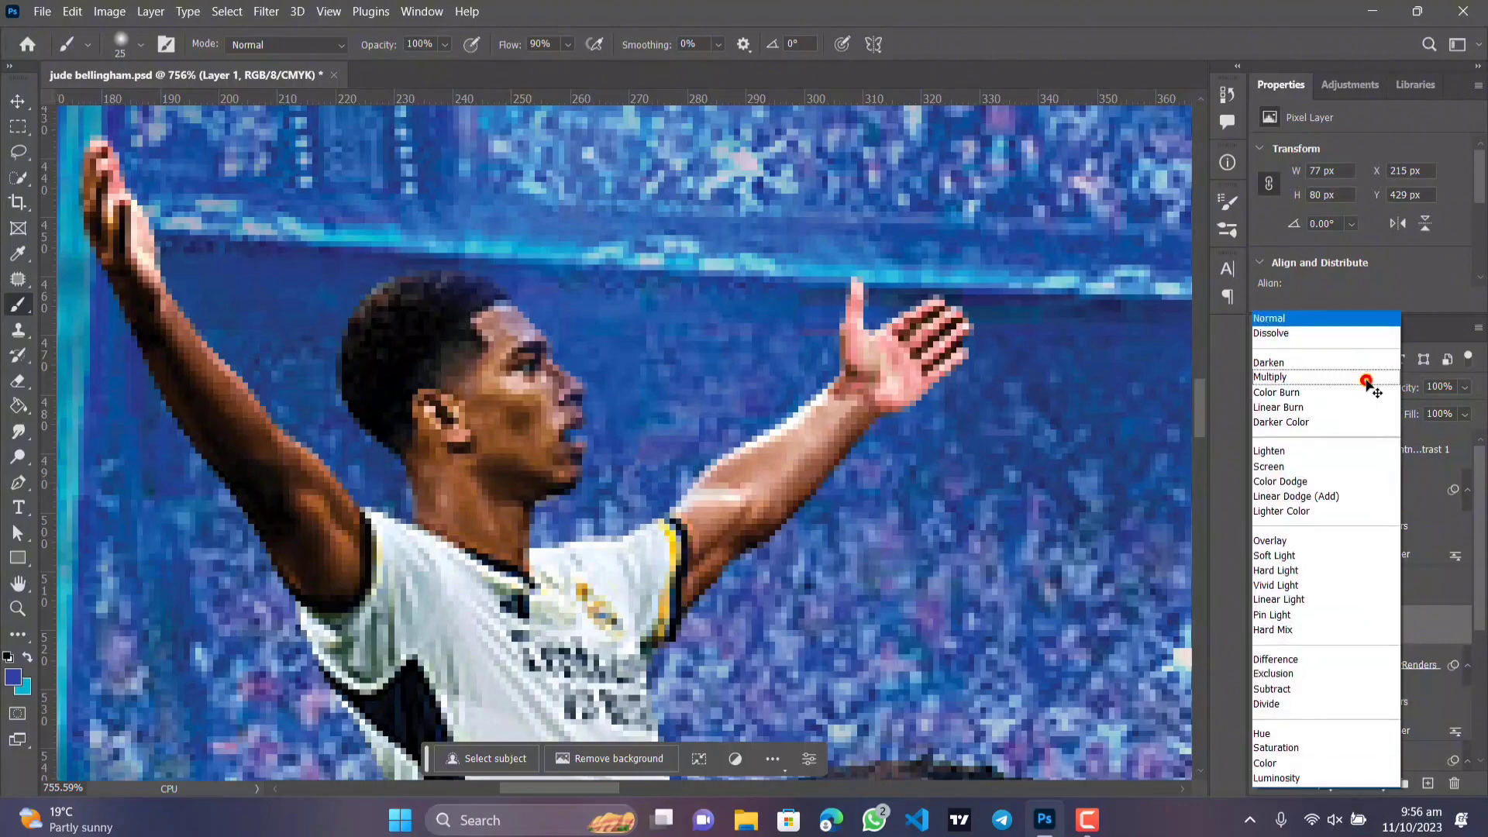
left_click(1291, 482)
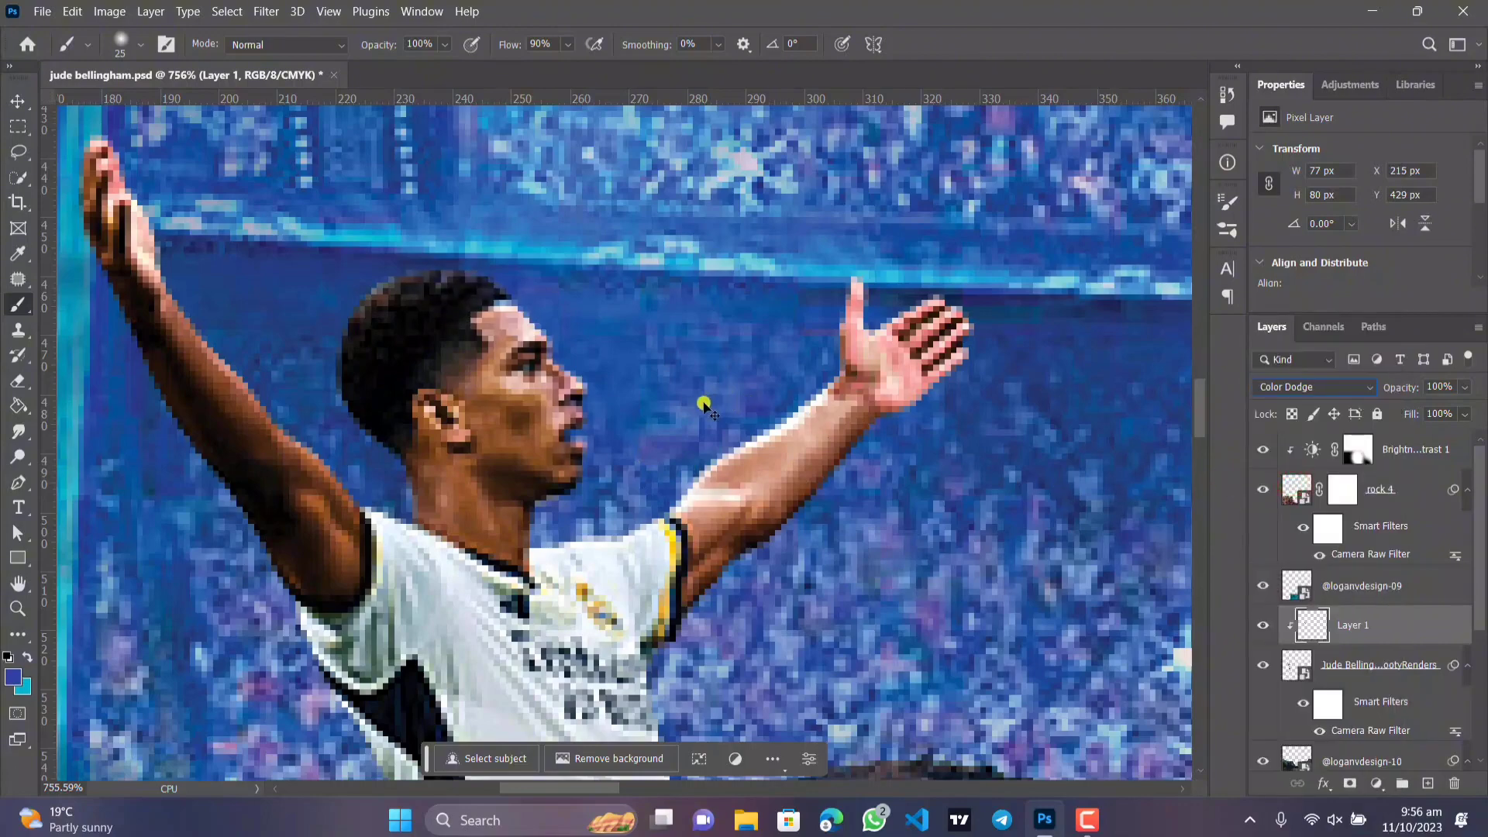
left_click_drag(841, 353, 854, 273)
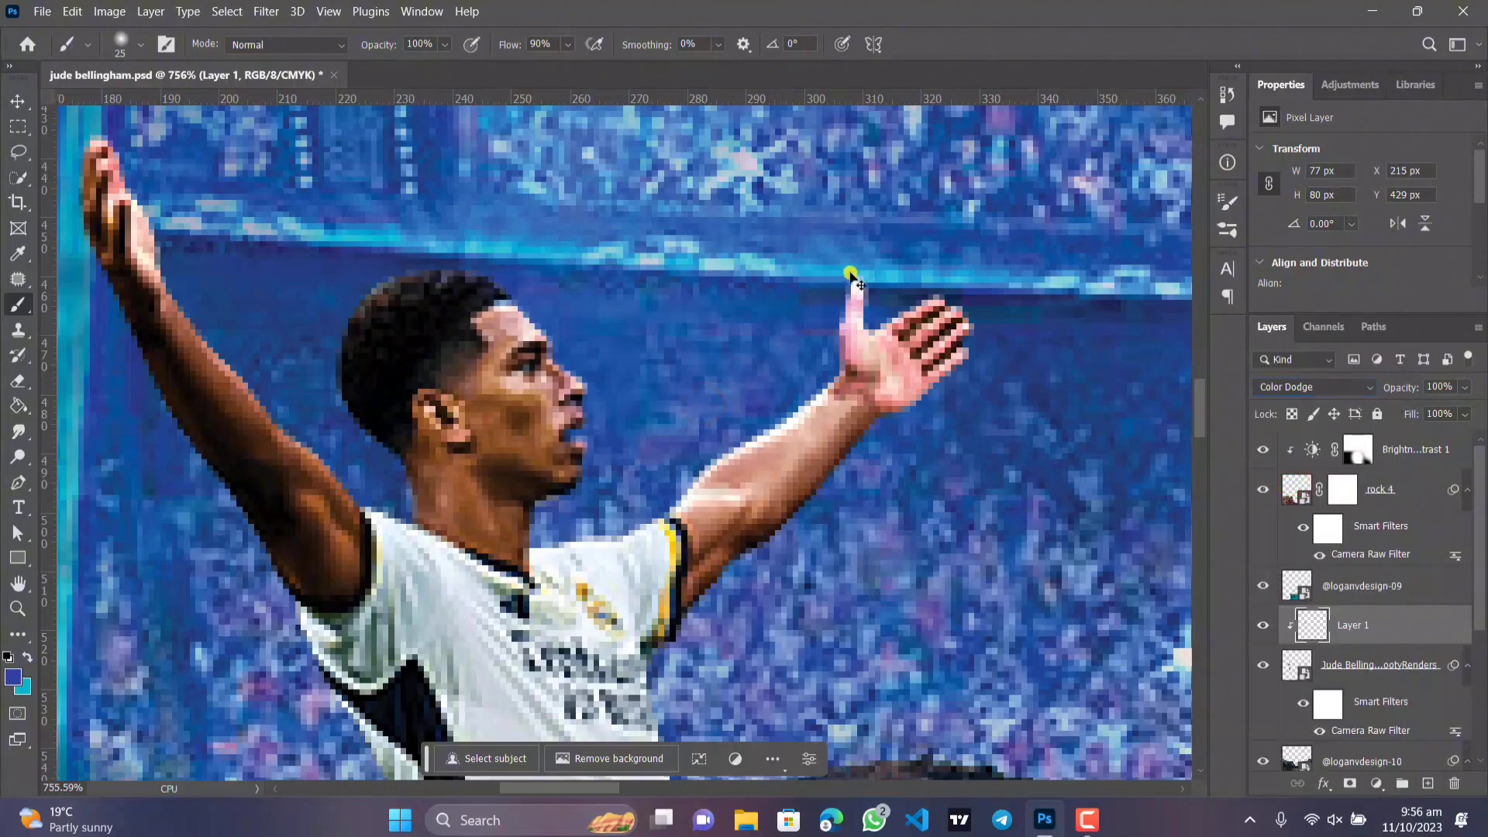
Set the brush size to 37 px and paint light along the footballer's raised hand, shirt and shorts on the clipped layer.
left_click(139, 46)
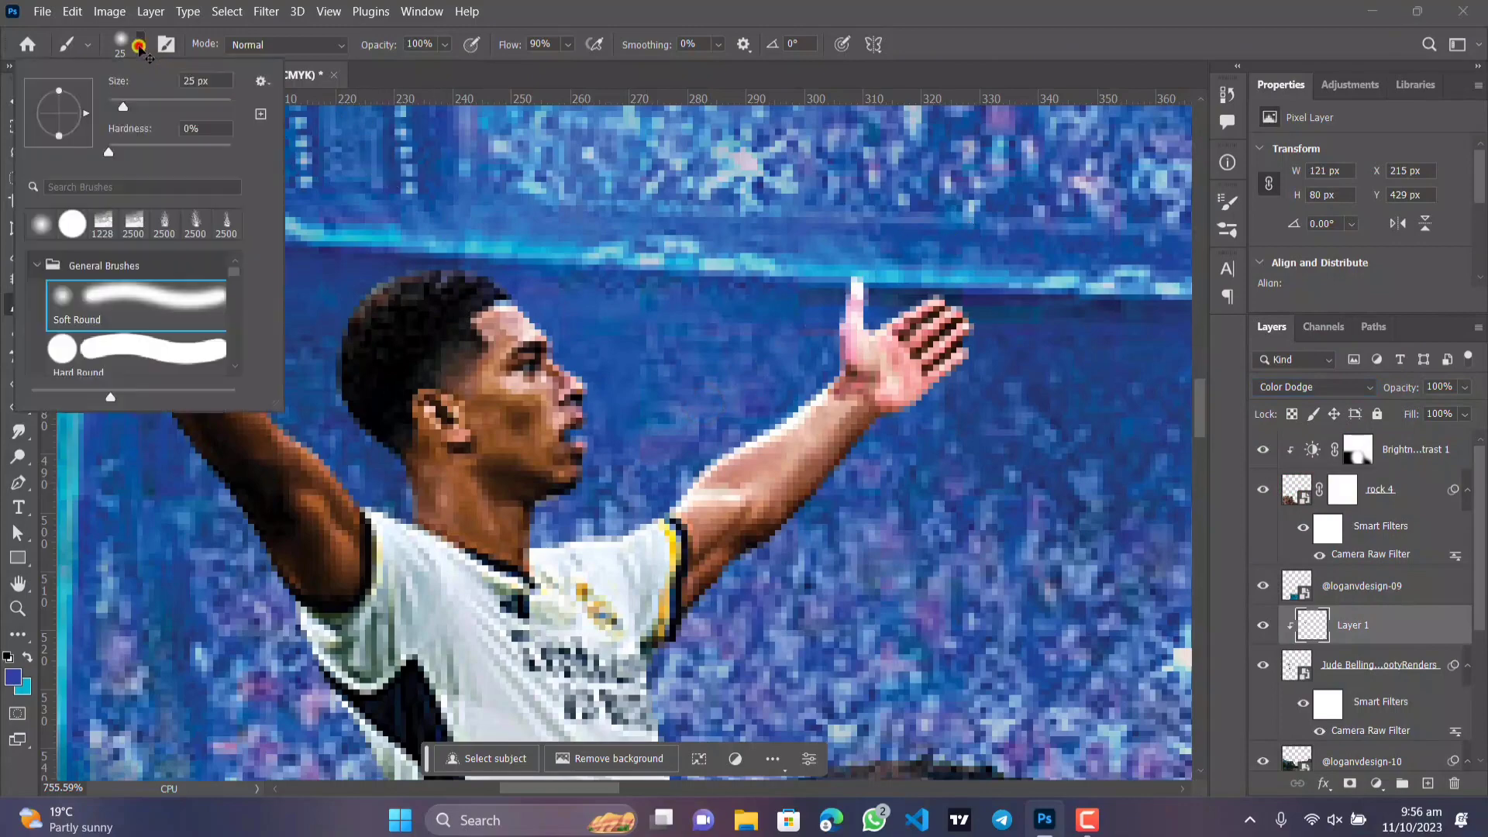
left_click(675, 206)
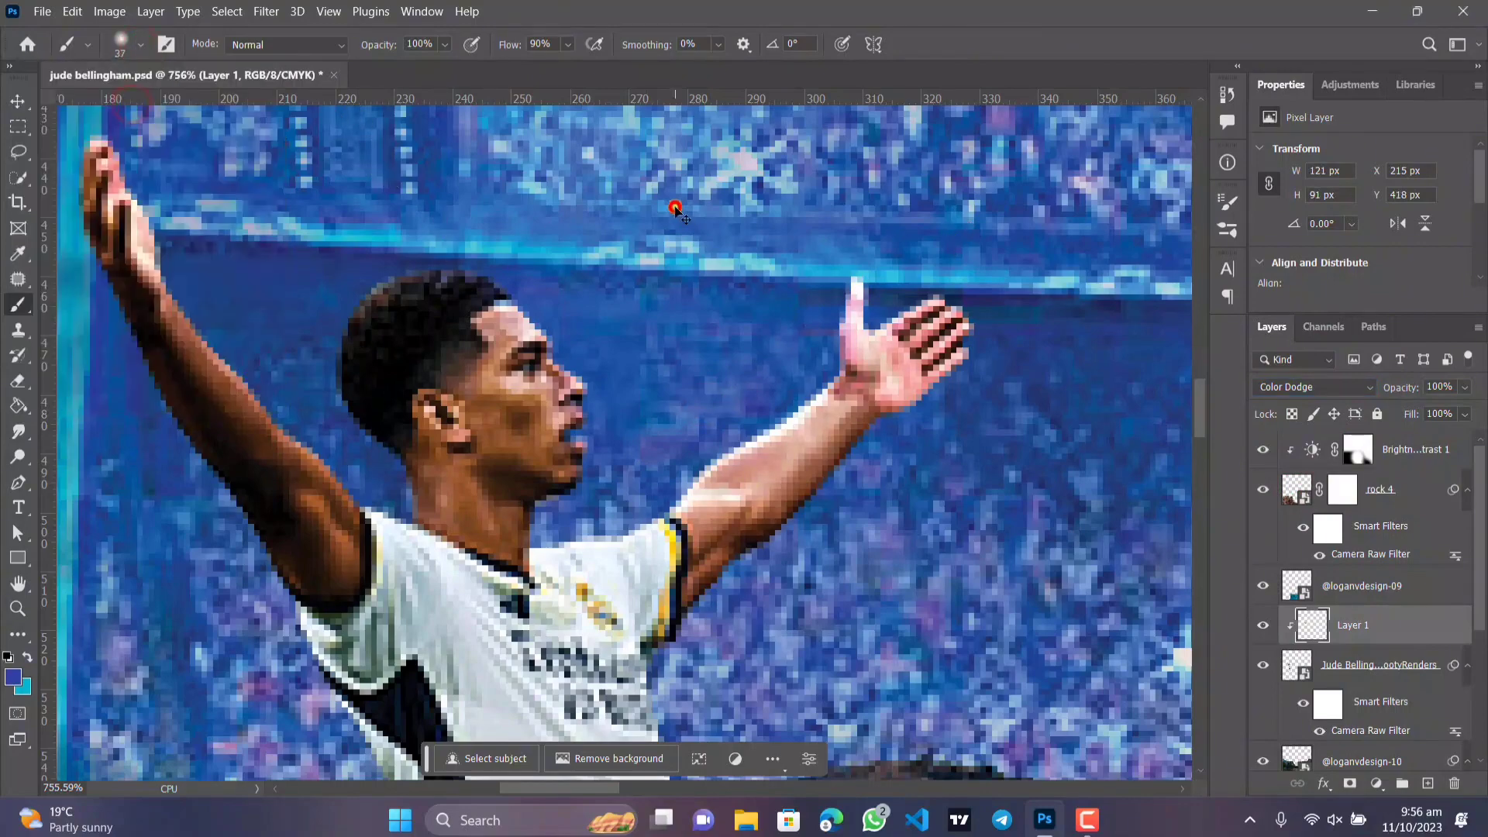
scroll(1031, 438, "down", 2)
scroll(1030, 442, "down", 4)
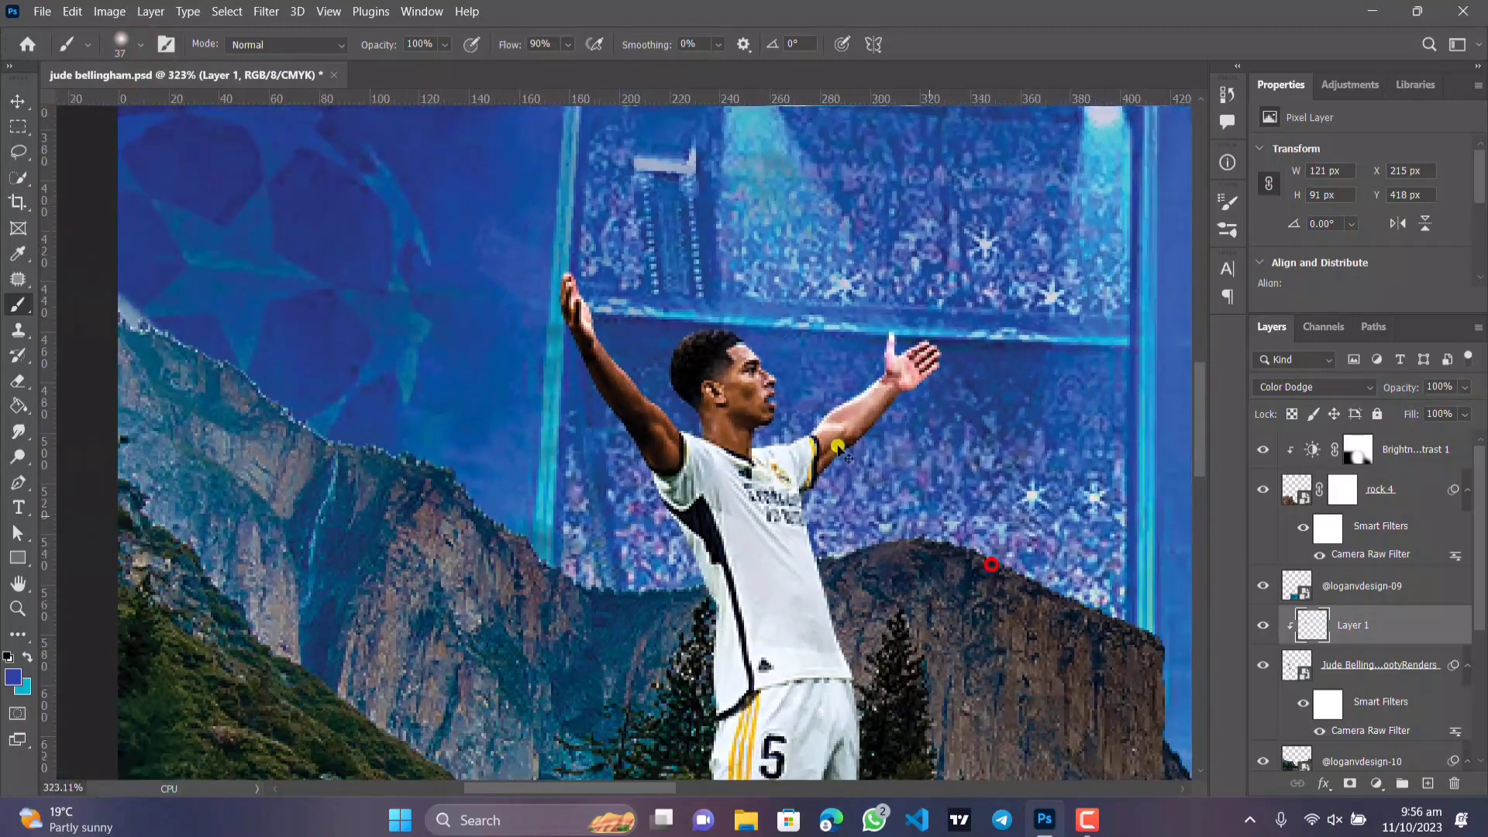
left_click_drag(991, 565, 791, 388)
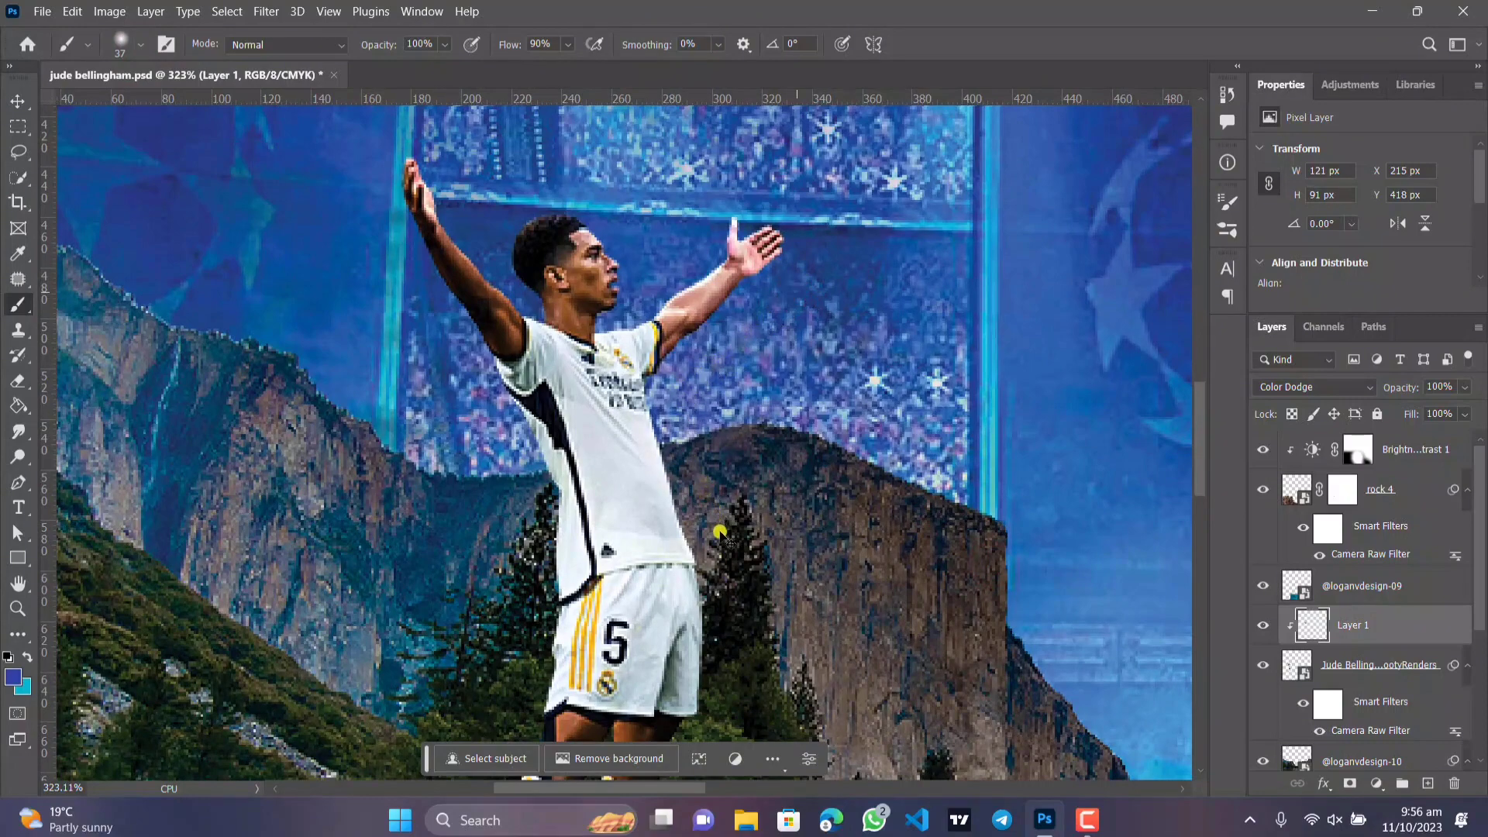
mouse_move(720, 534)
left_mouse_down()
mouse_move(731, 643)
mouse_move(761, 528)
mouse_move(738, 381)
left_mouse_up()
Sample a dark colour from the trees and paint along the footballer's legs on the clipped layer.
left_click(747, 567, "alt")
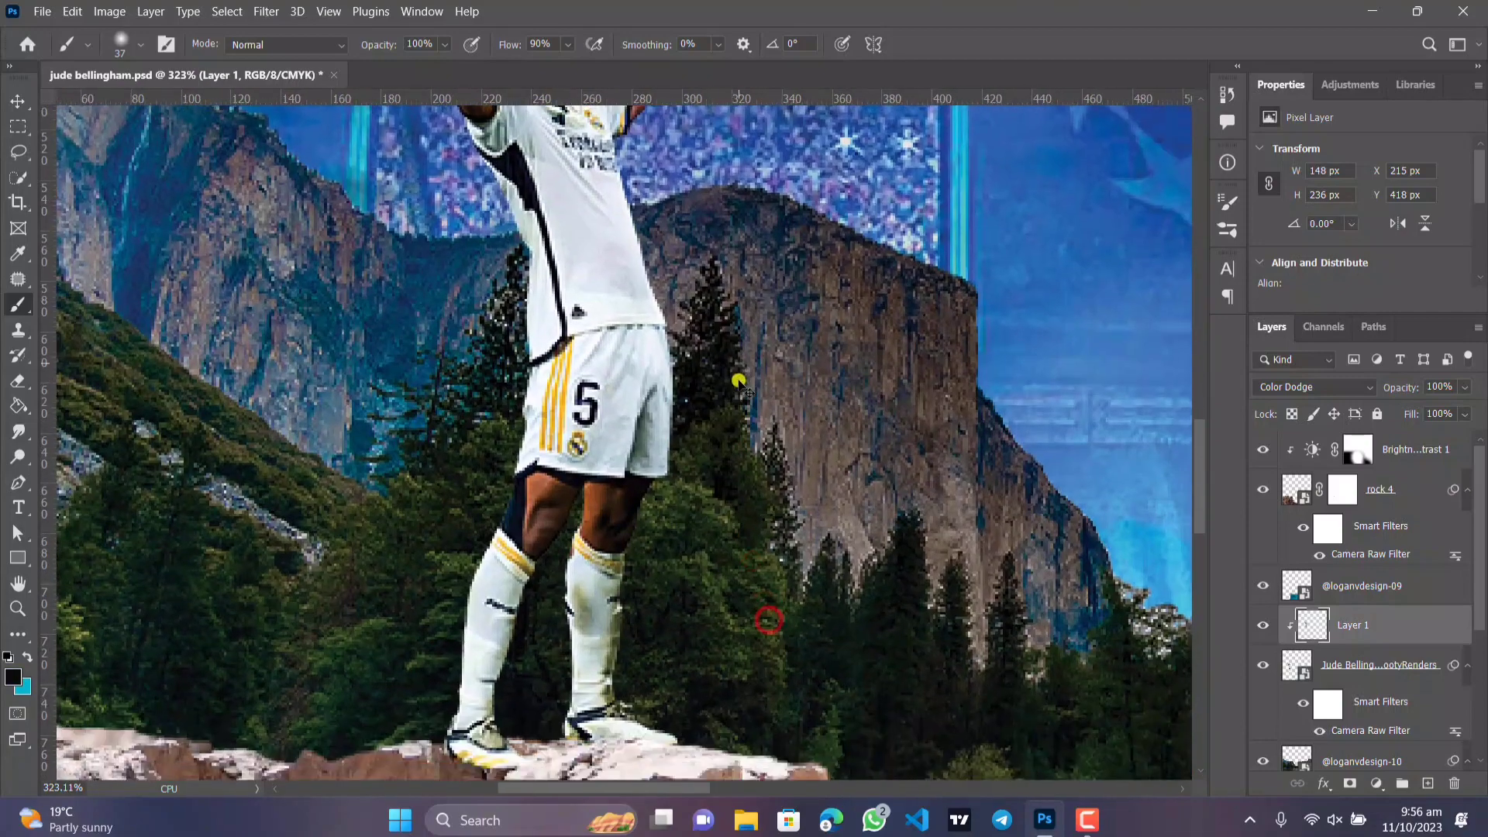
scroll(739, 381, "up", 5)
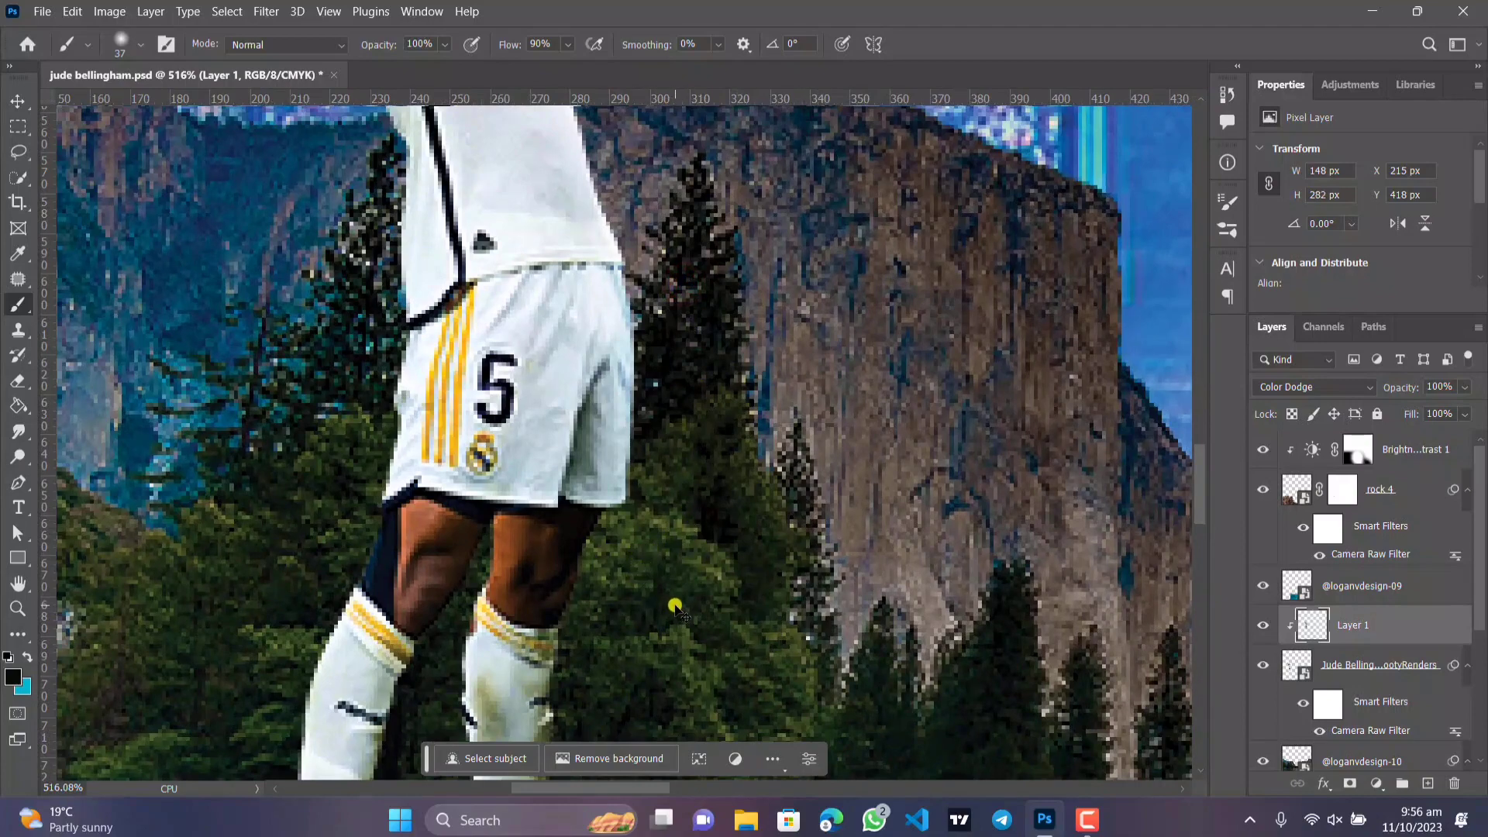
left_click_drag(675, 608, 695, 441)
left_click(681, 418)
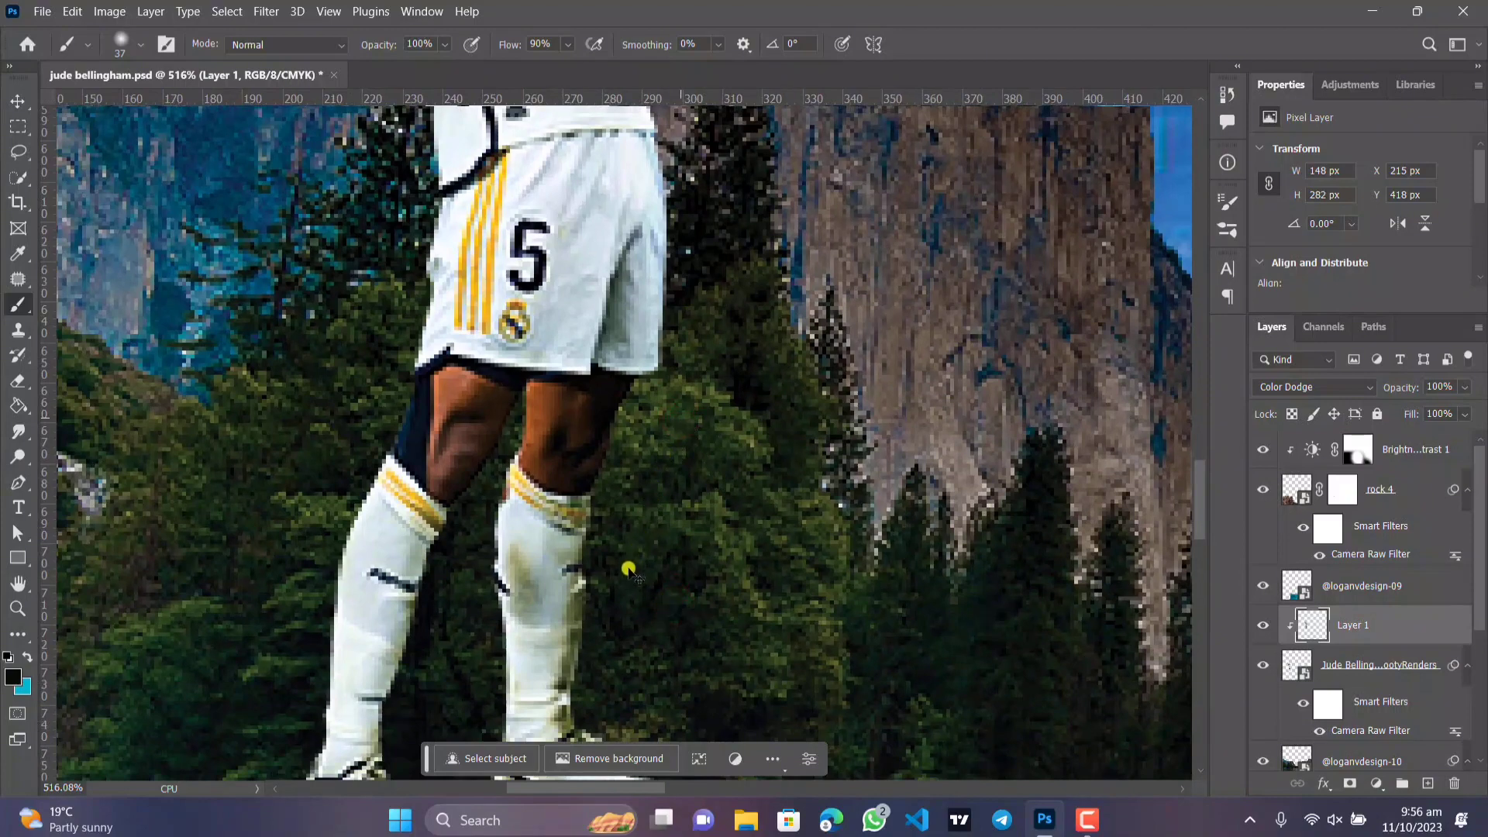
mouse_move(626, 610)
left_mouse_down()
mouse_move(698, 573)
mouse_move(712, 510)
mouse_move(694, 398)
mouse_move(622, 453)
mouse_move(614, 529)
mouse_move(734, 414)
left_mouse_up()
scroll(733, 404, "down", 10)
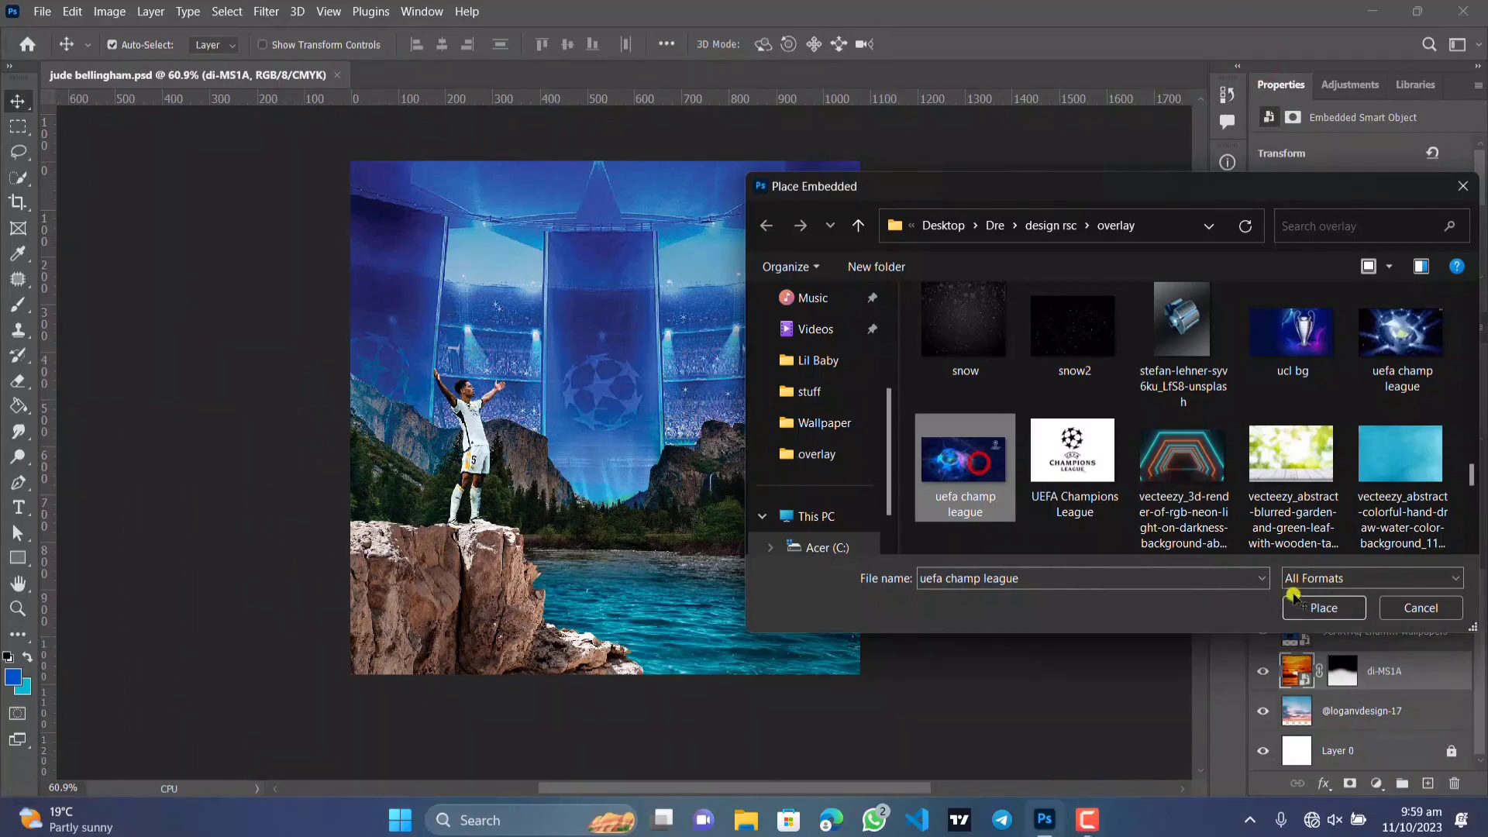
Place the "uefa champ league" image as an embedded object, shifted slightly off the canvas centre.
left_click(1323, 604)
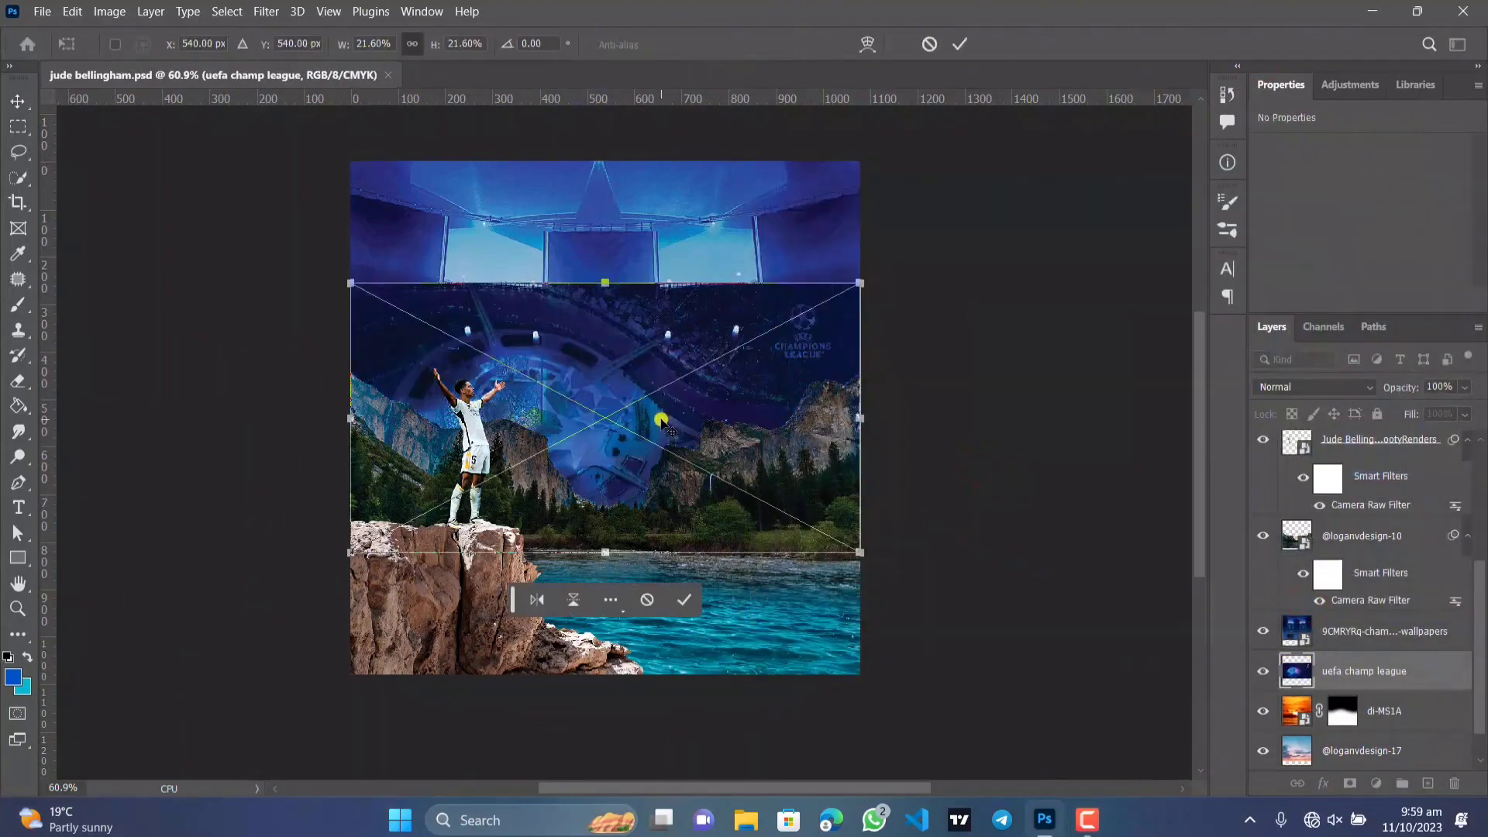
left_click_drag(651, 411, 619, 379)
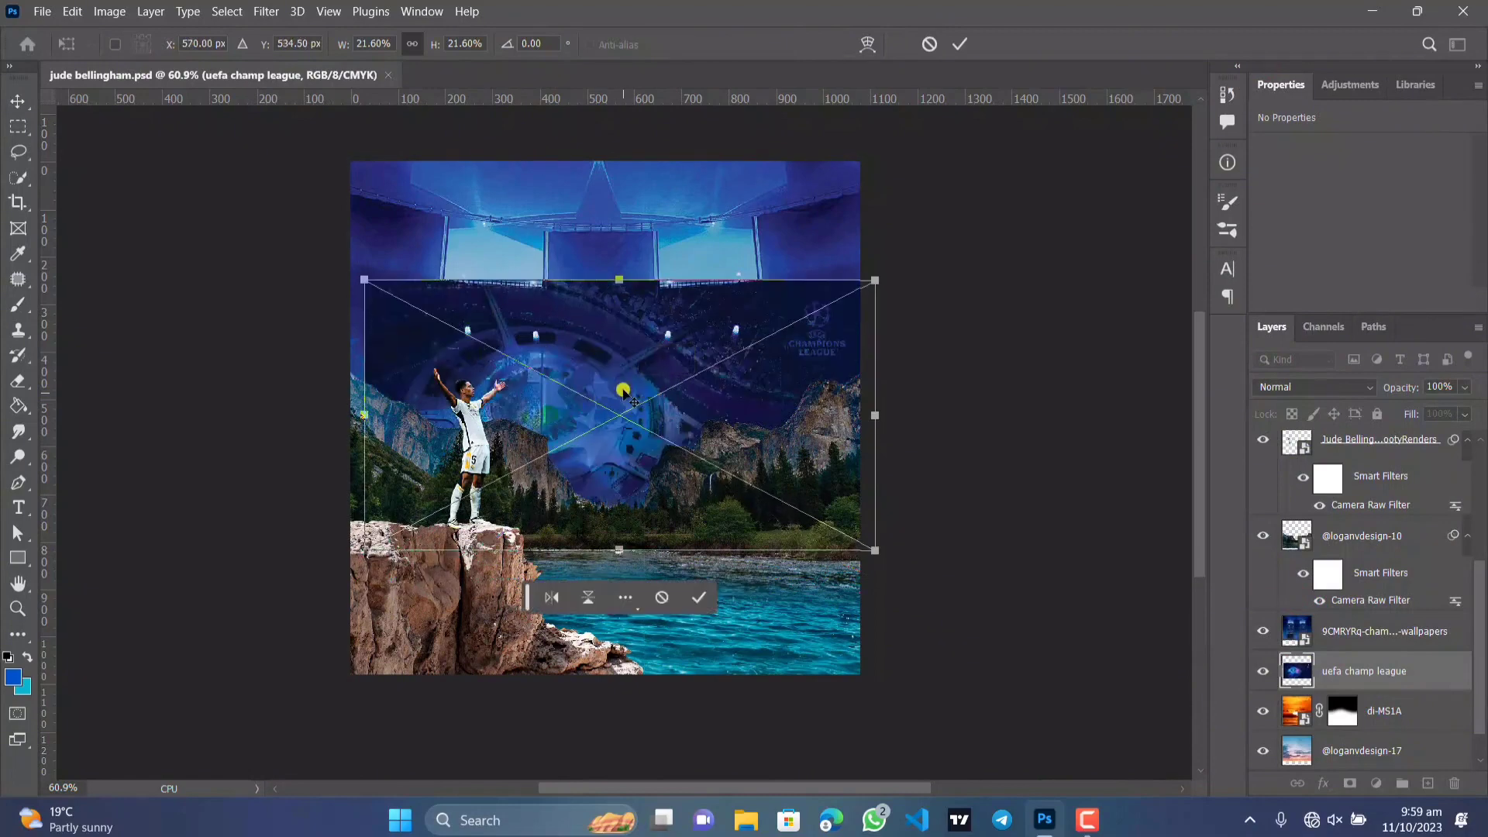
left_click(695, 599)
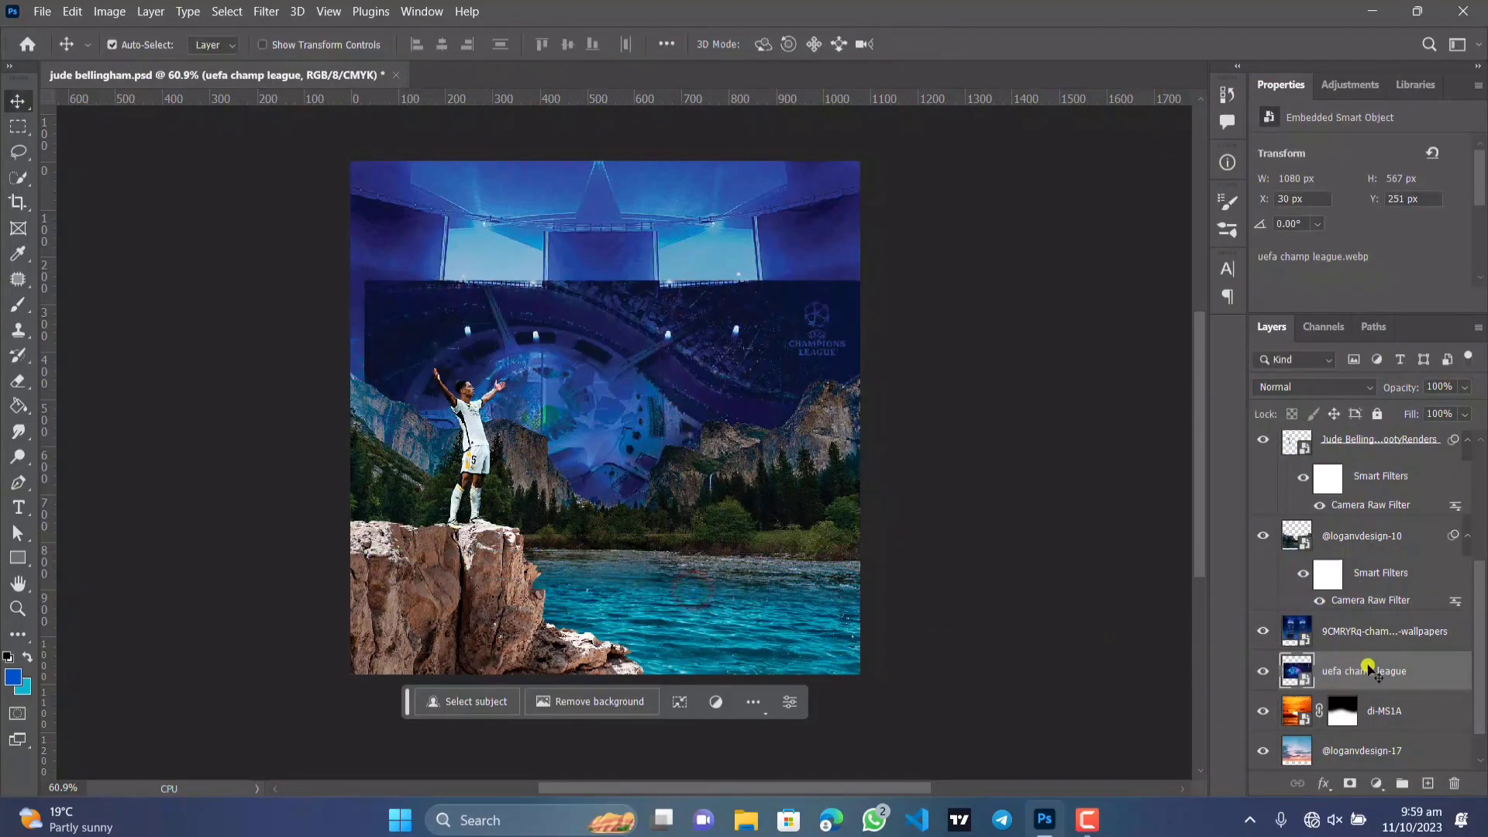
left_click_drag(1369, 668, 1362, 535)
left_click_drag(680, 407, 666, 452)
scroll(1352, 612, "up", 2)
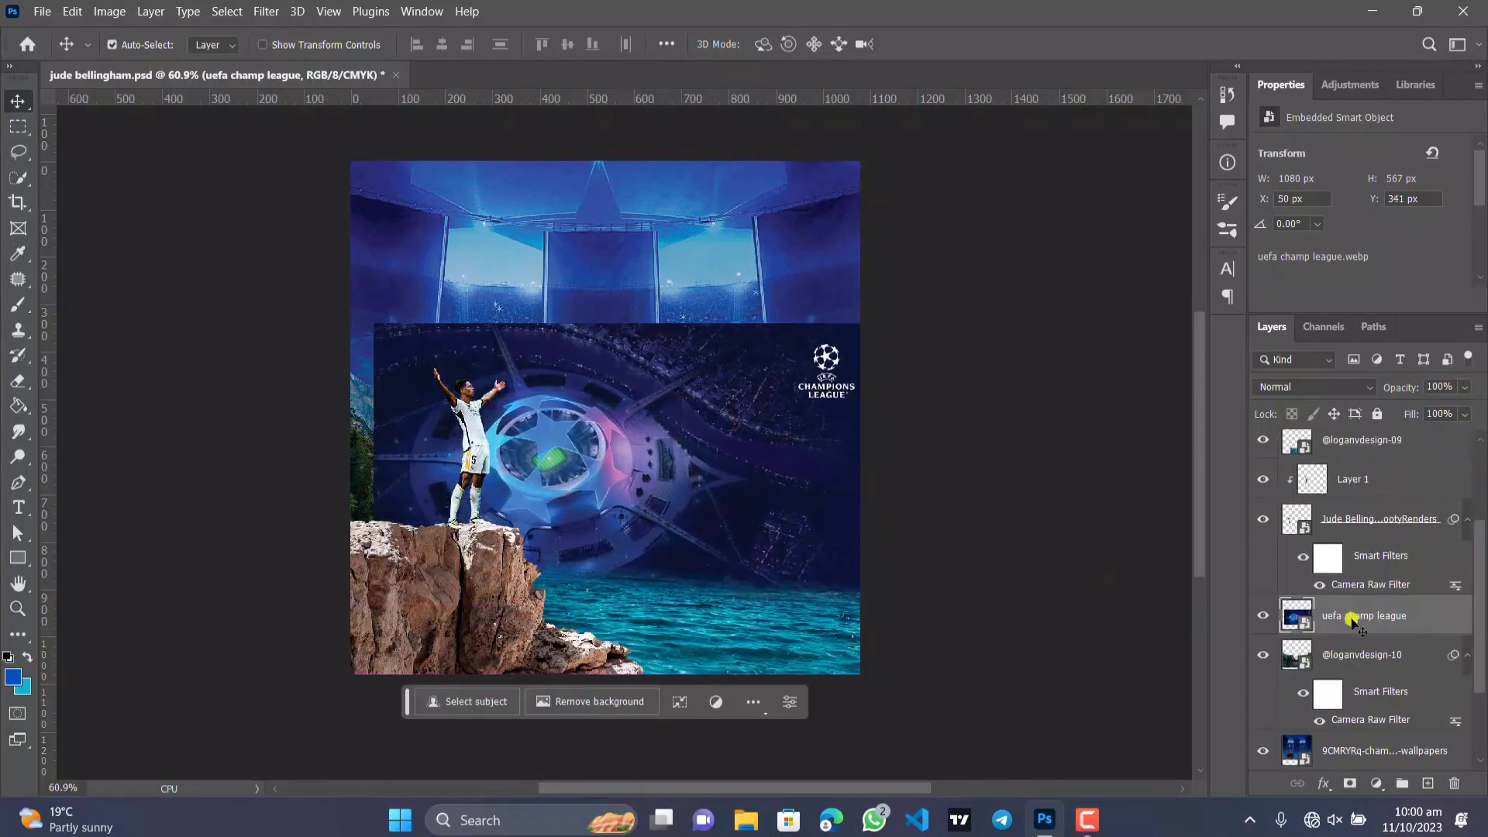
left_click_drag(1373, 618, 1355, 530)
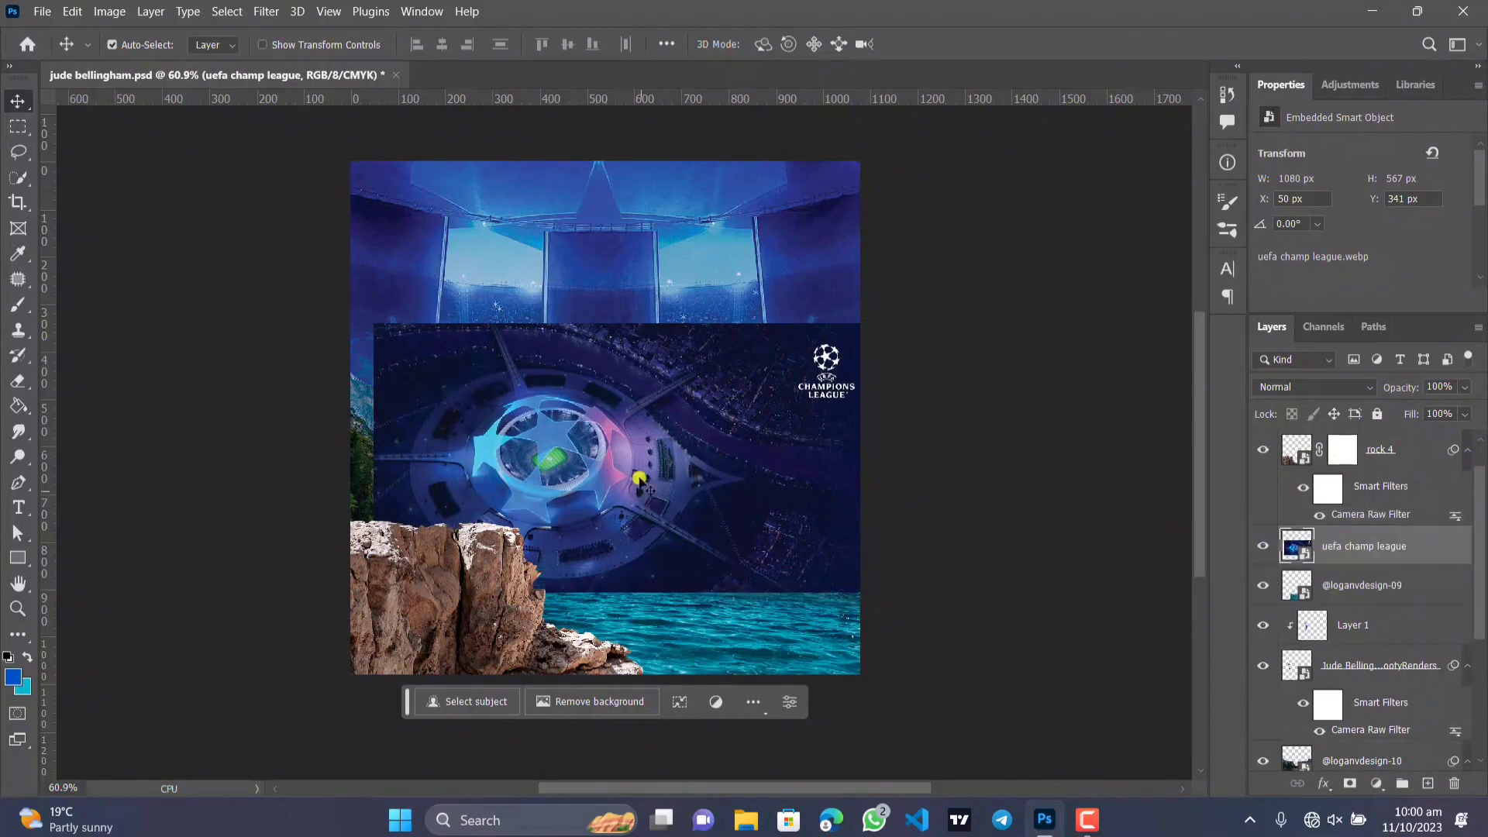
left_click_drag(630, 439, 663, 529)
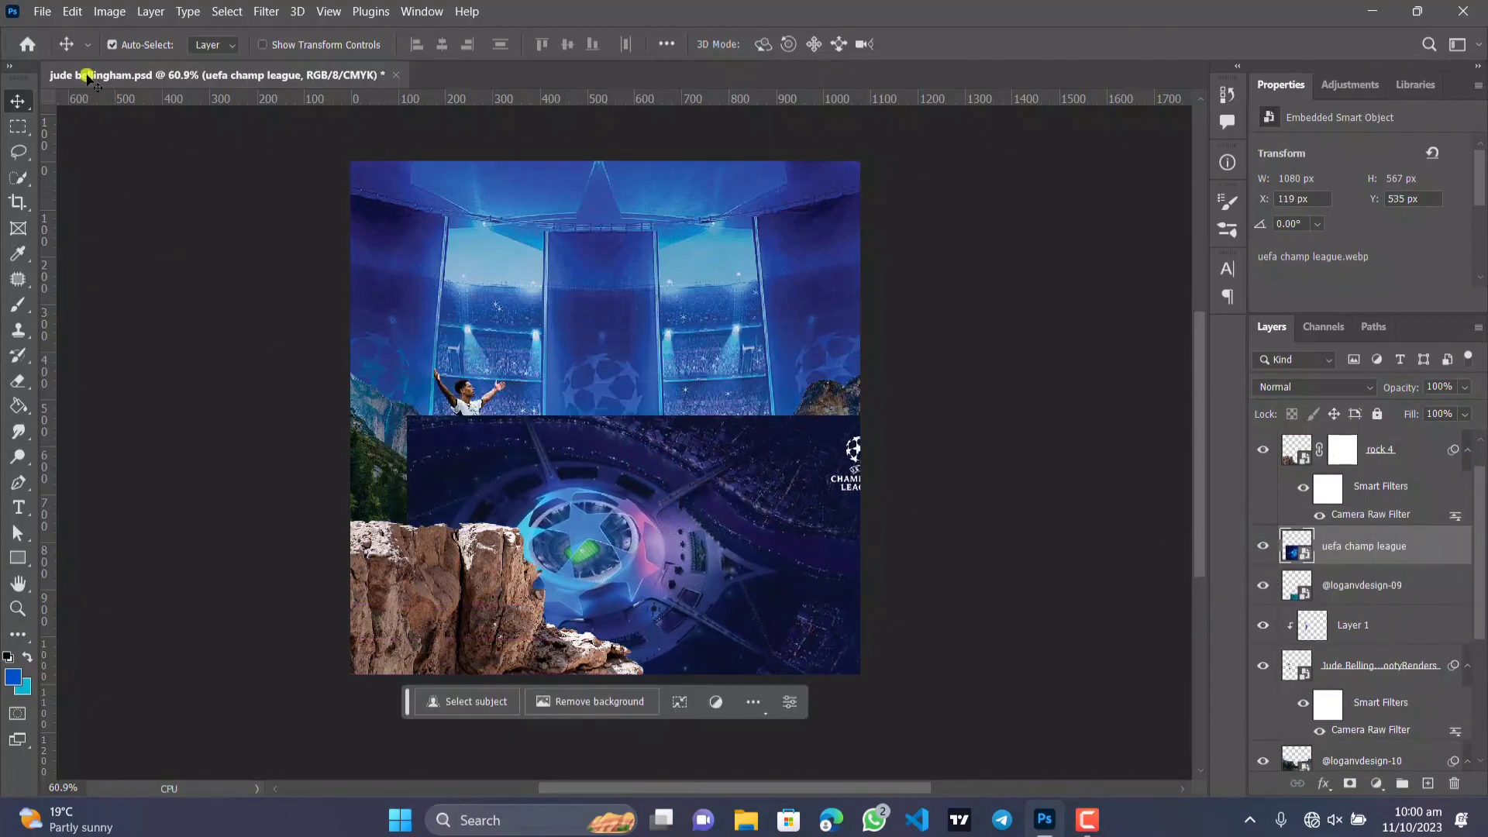
Distort the uefa champ league image to lie flat in perspective on the water, about 1095 x 303 px.
left_click(72, 11)
mouse_move(152, 436)
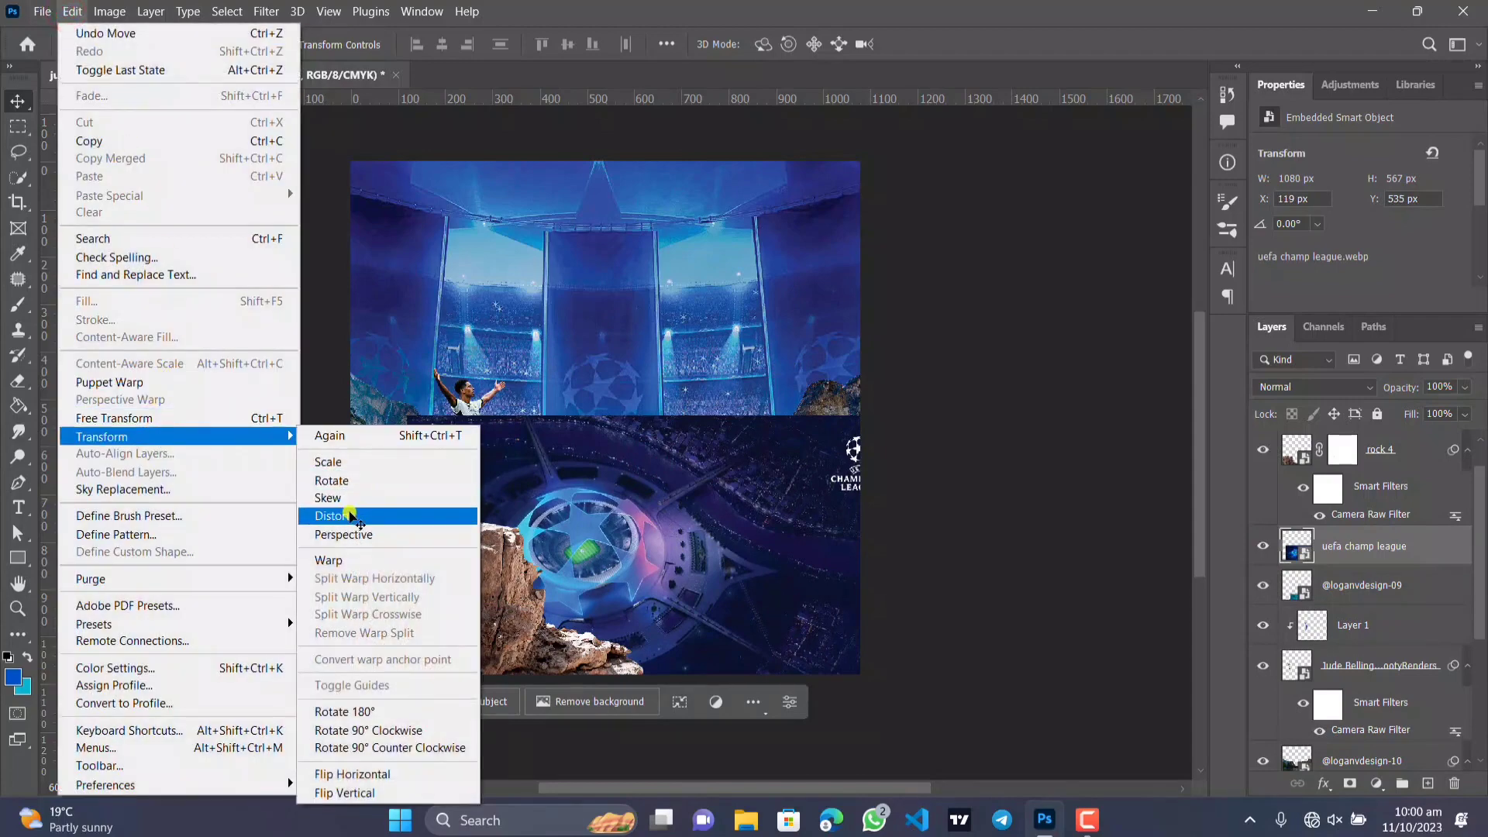
left_click(349, 516)
left_click_drag(662, 418, 706, 571)
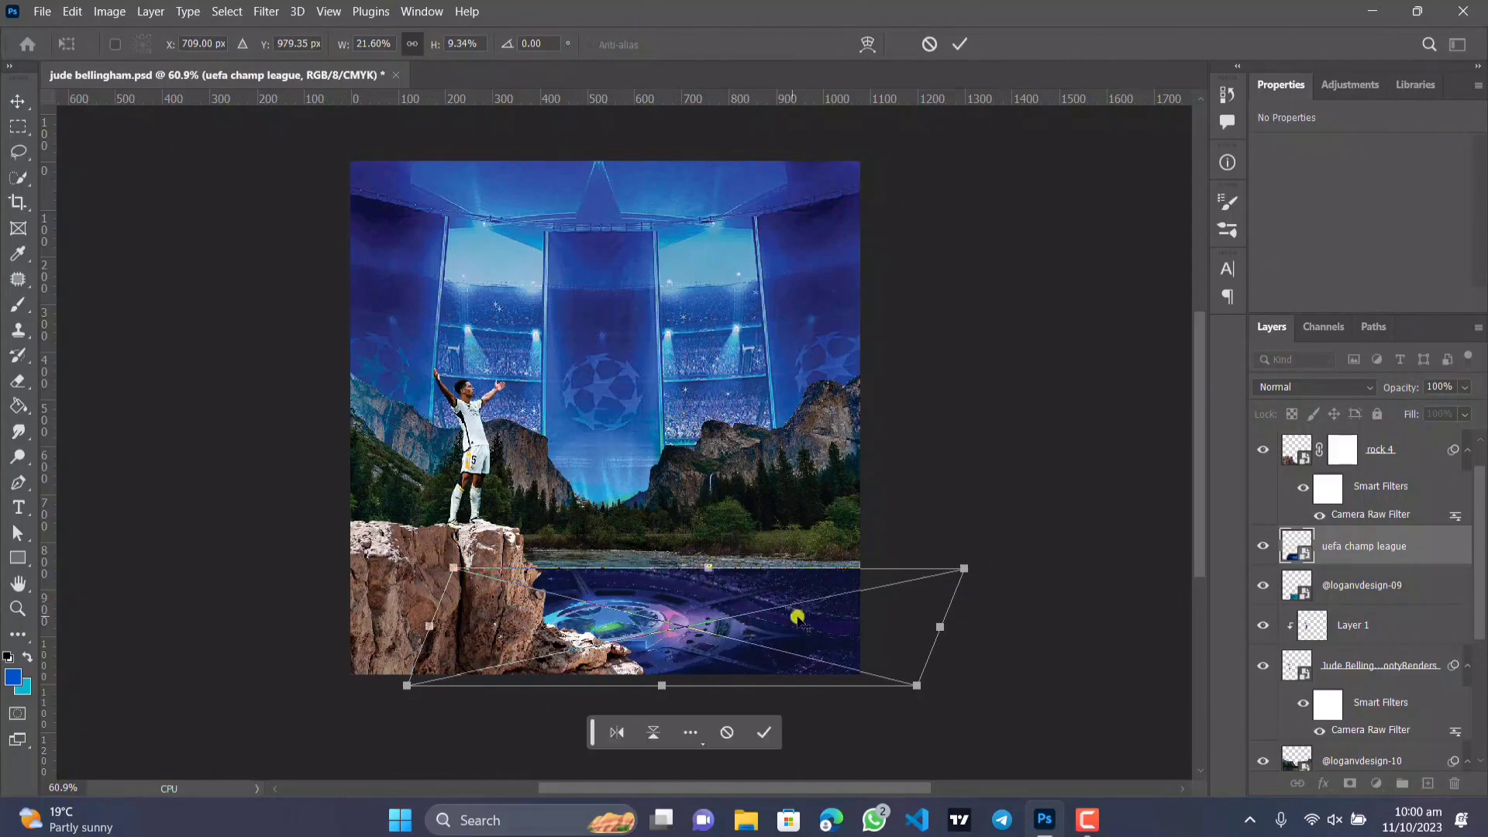
left_click_drag(965, 568, 965, 589)
left_click_drag(454, 570, 507, 540)
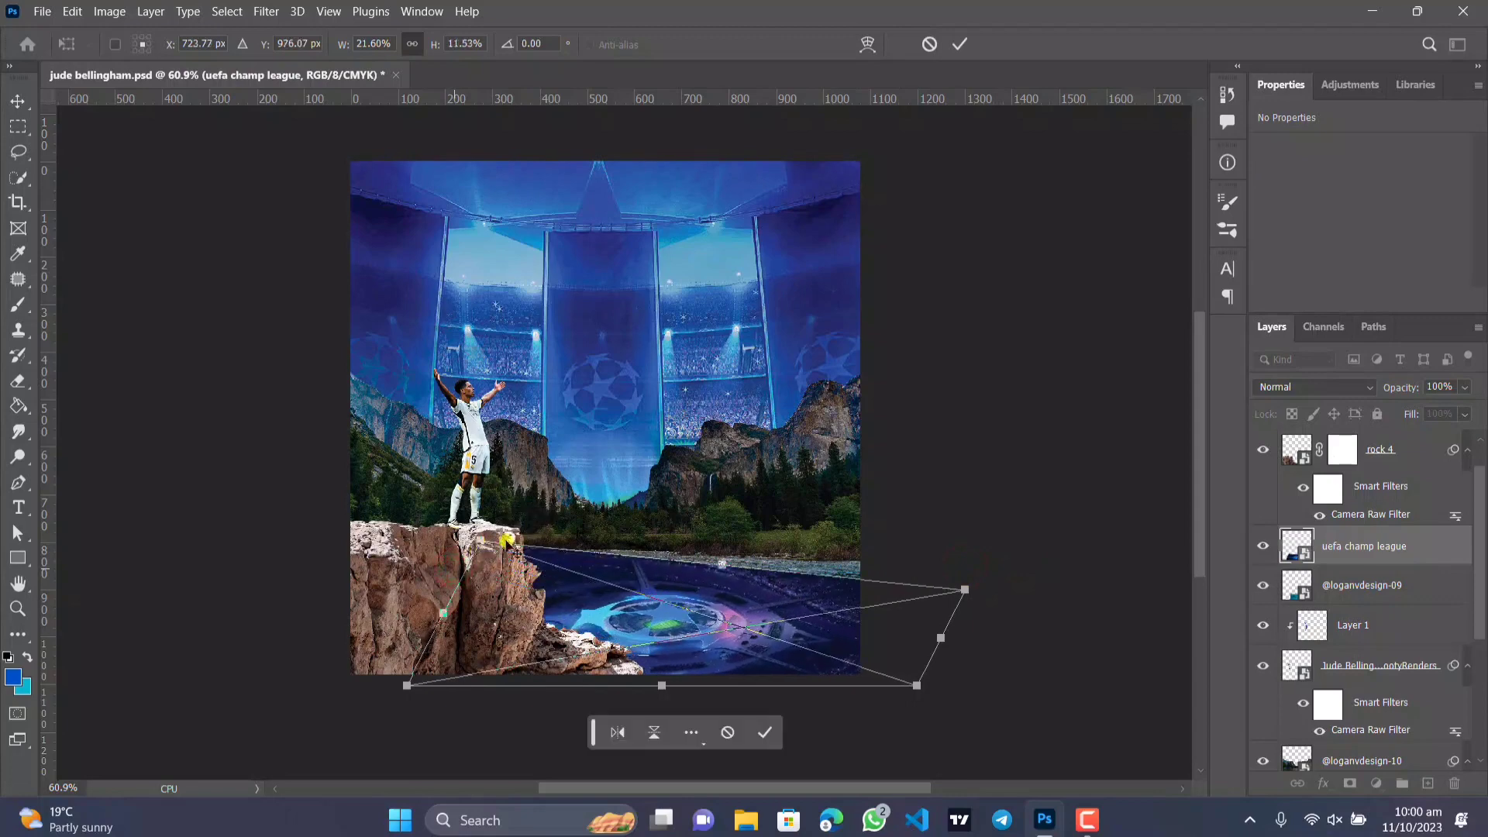
left_click_drag(966, 589, 920, 577)
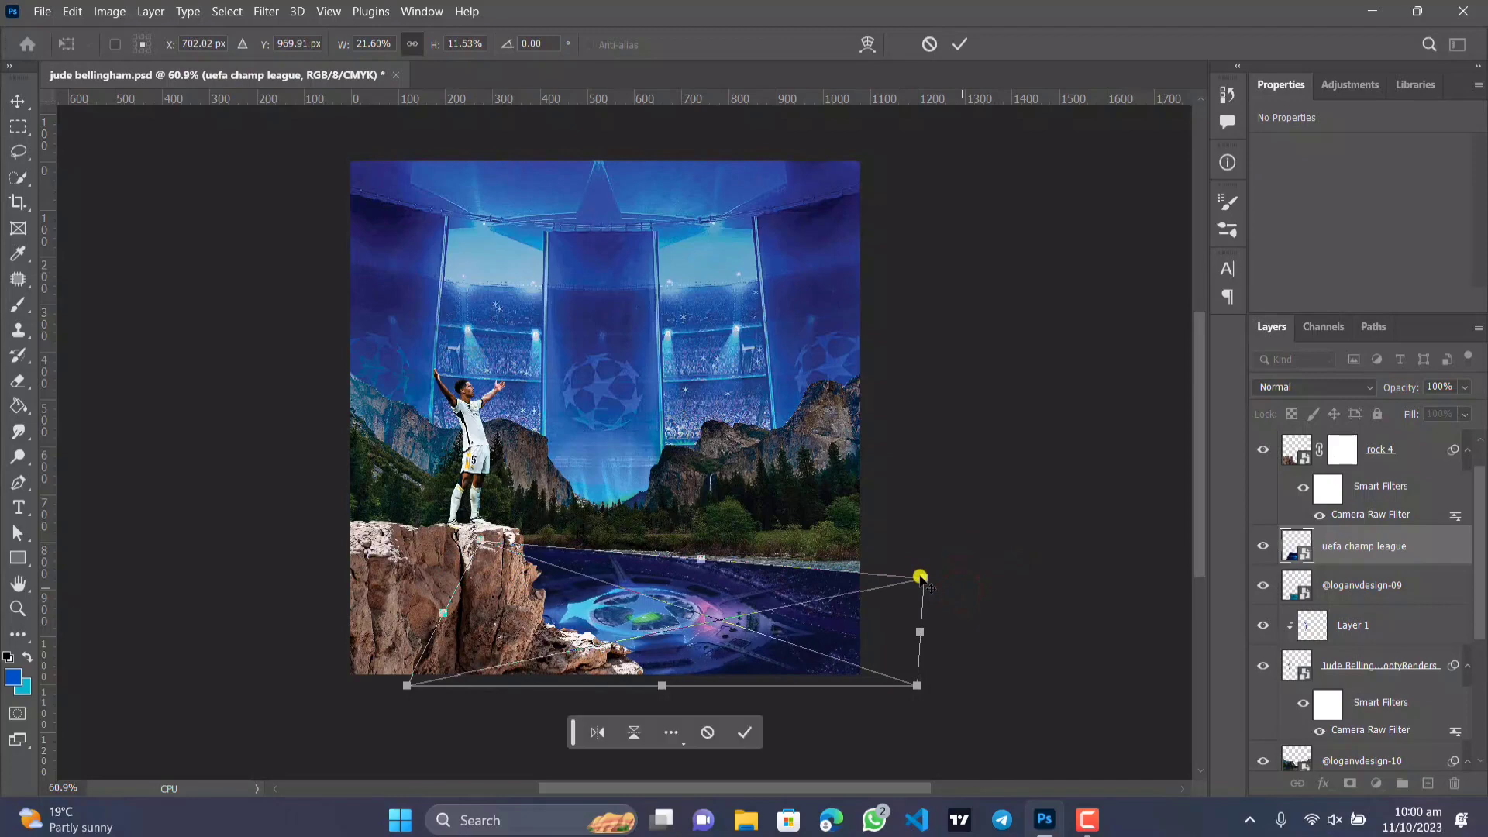
left_click(743, 735)
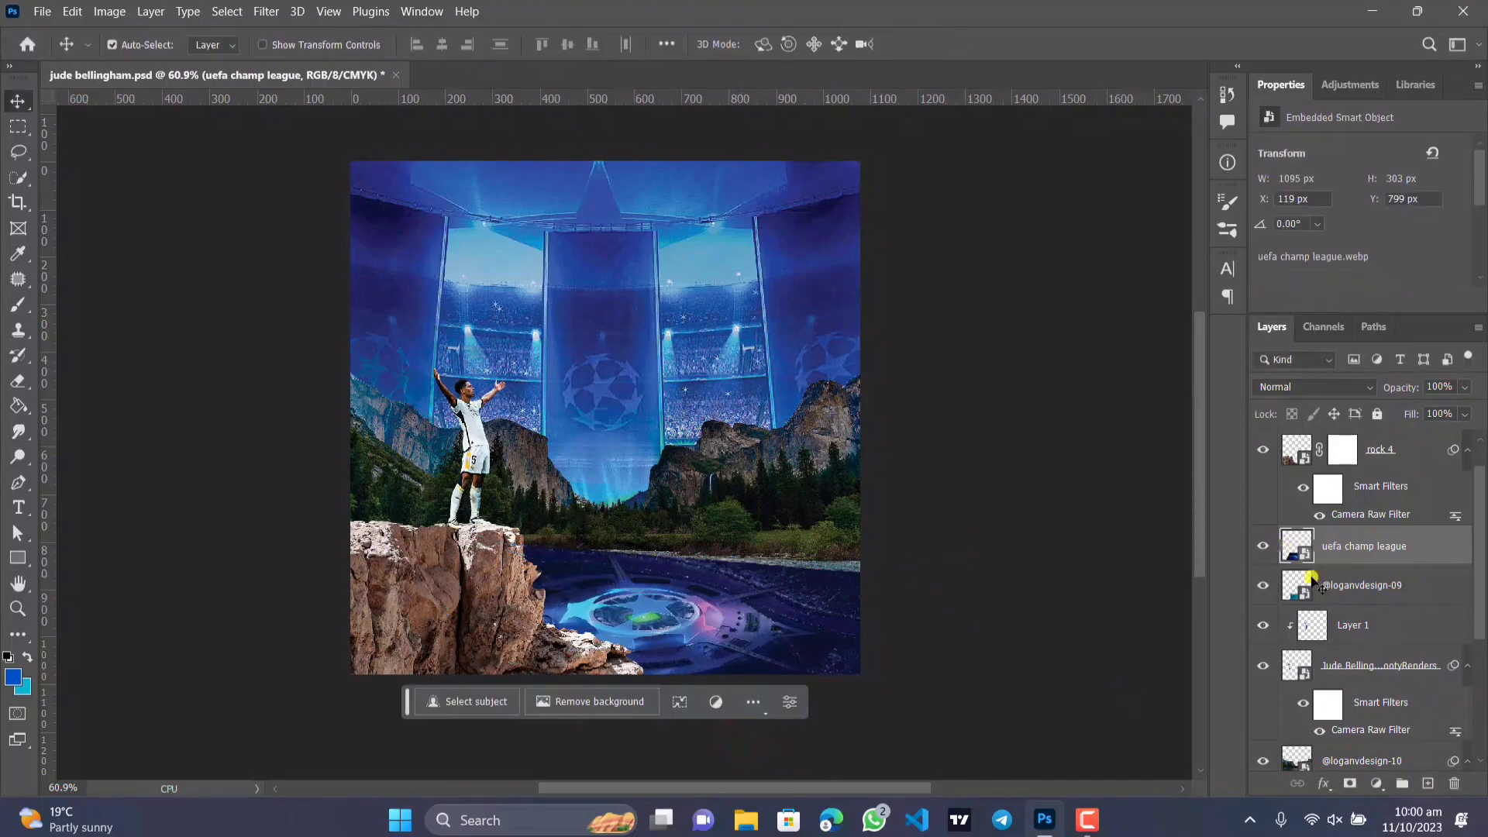
Lower the opacity of the uefa champ league layer to 42% so the water shows through.
left_click(1460, 385)
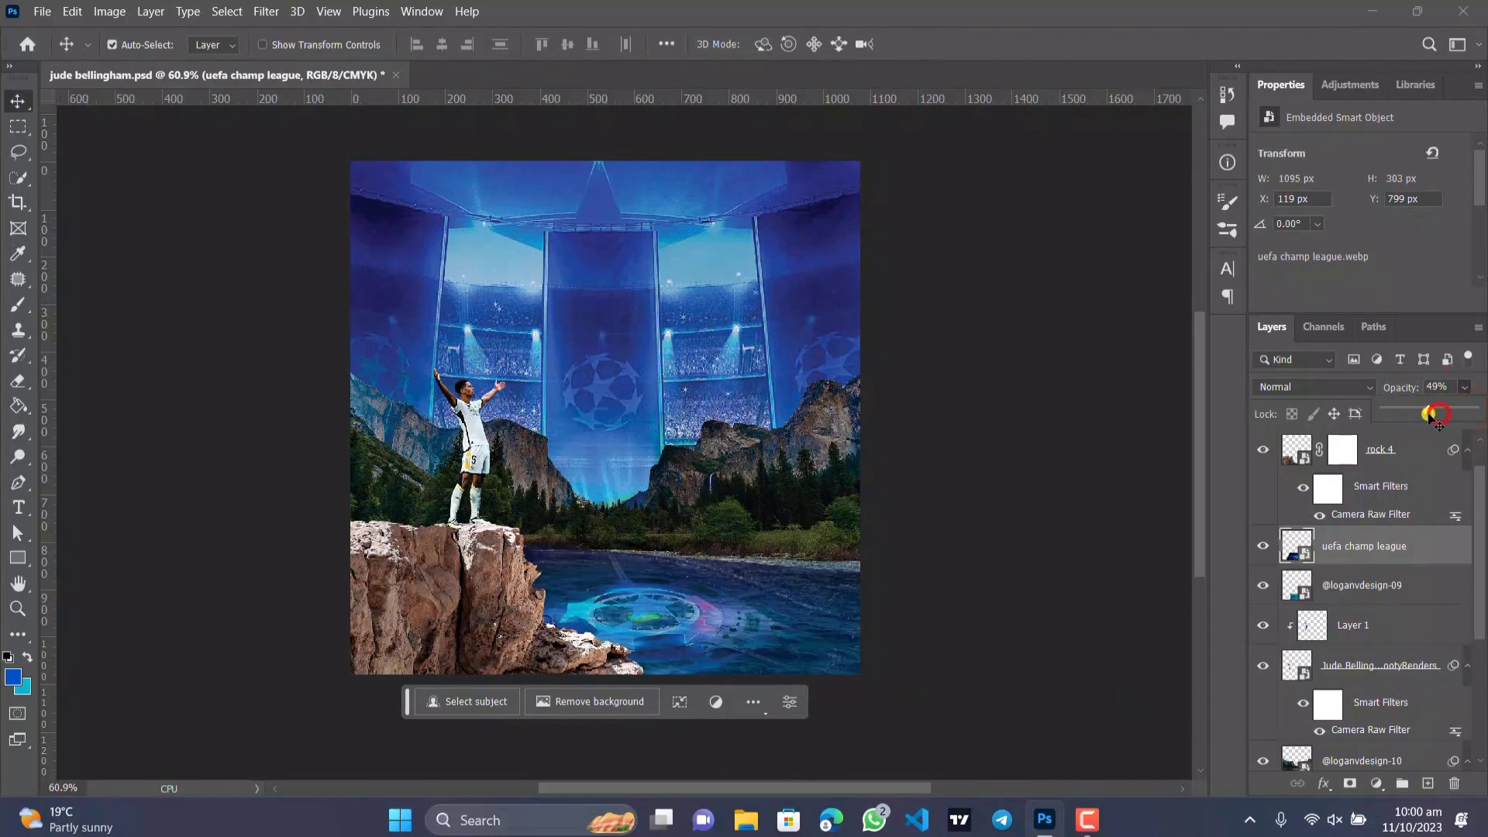
left_click_drag(1433, 417, 1428, 417)
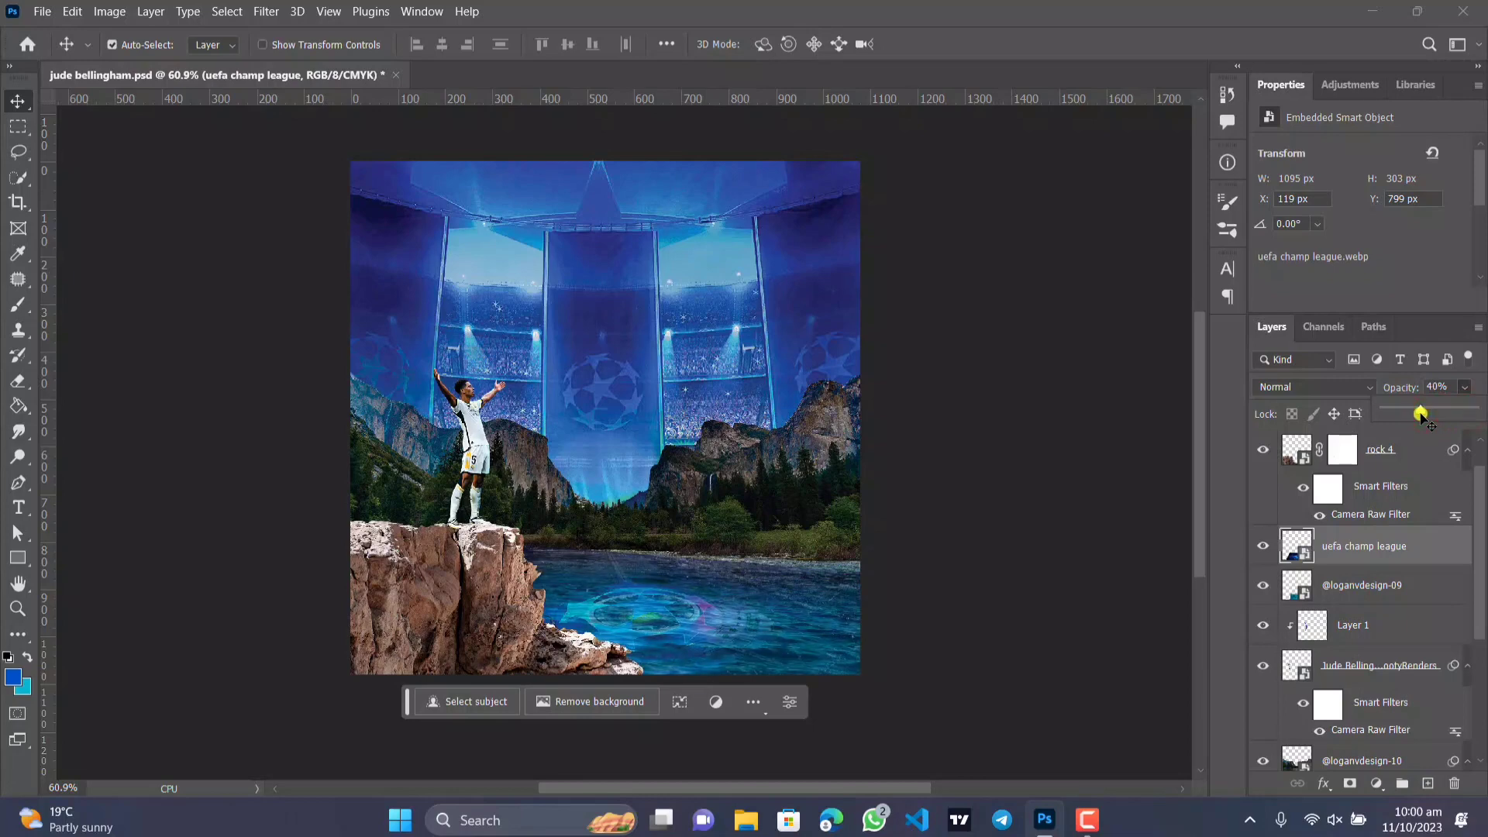
left_click_drag(1430, 411, 1434, 412)
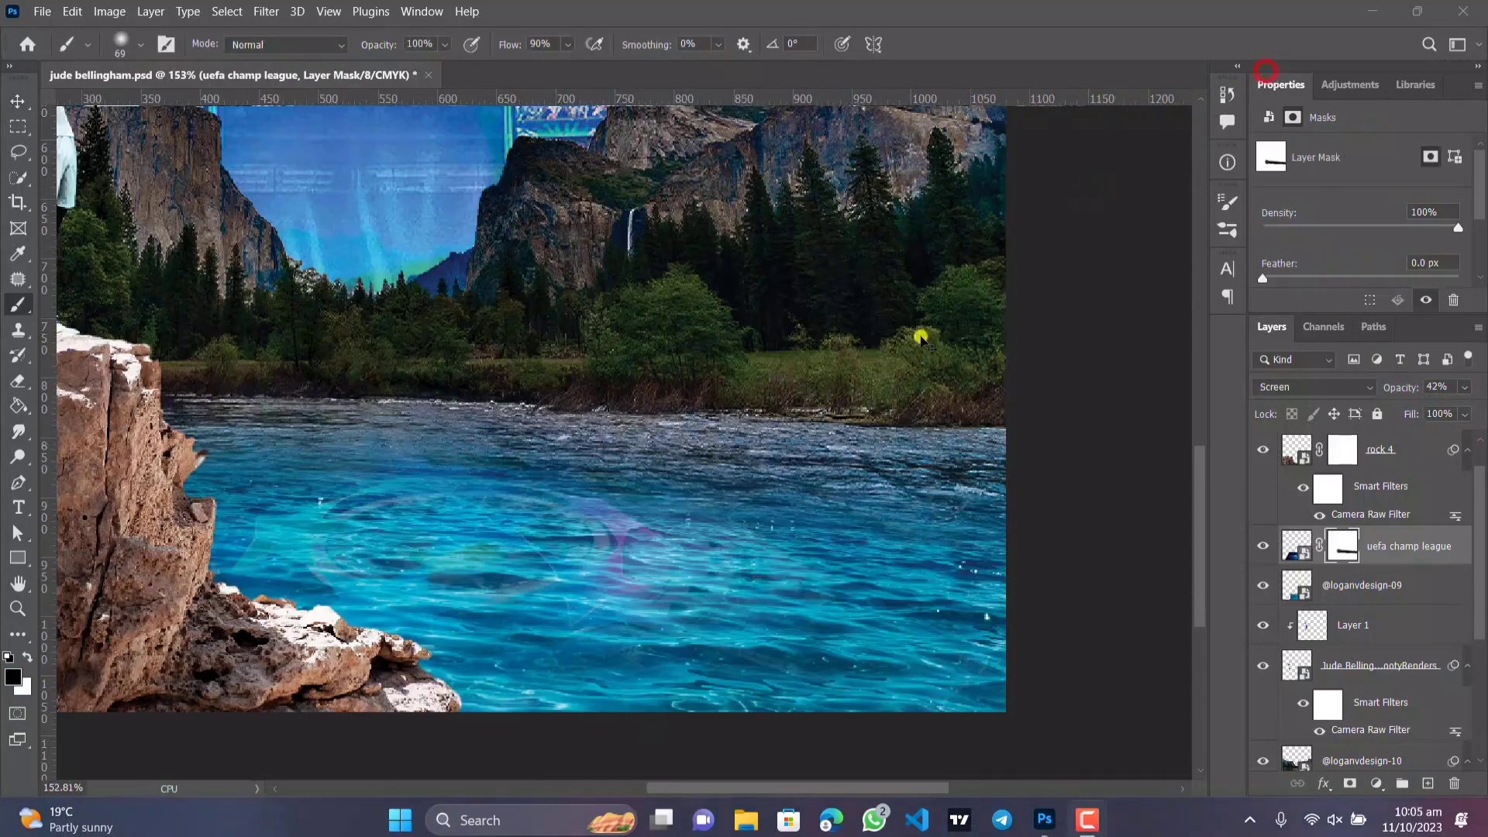
Paint black on the uefa champ league layer mask along the far shoreline with a 69 px soft brush.
left_click_drag(953, 381, 991, 396)
left_click(988, 394)
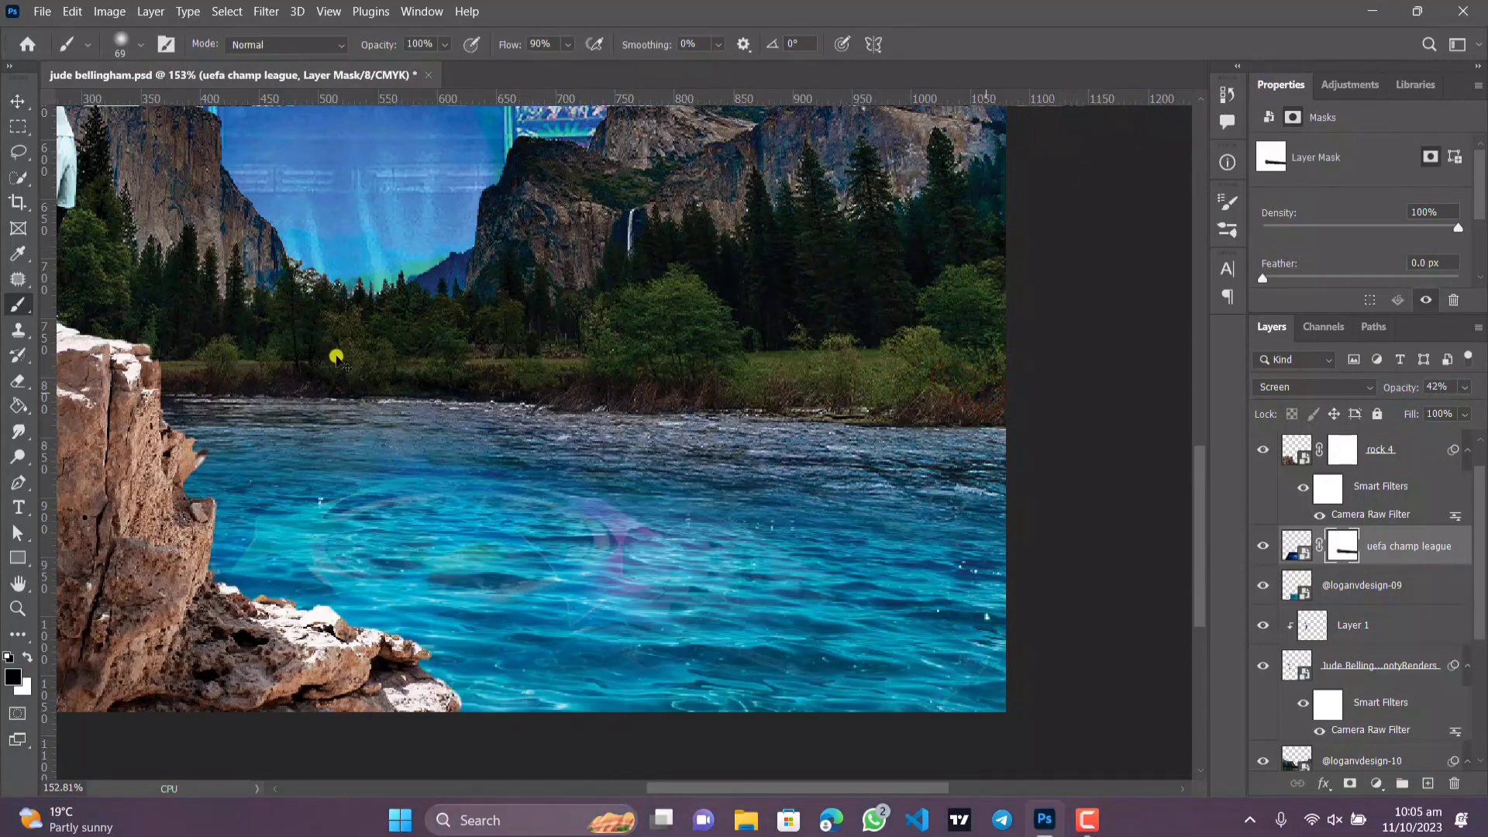
scroll(454, 318, "down", 5)
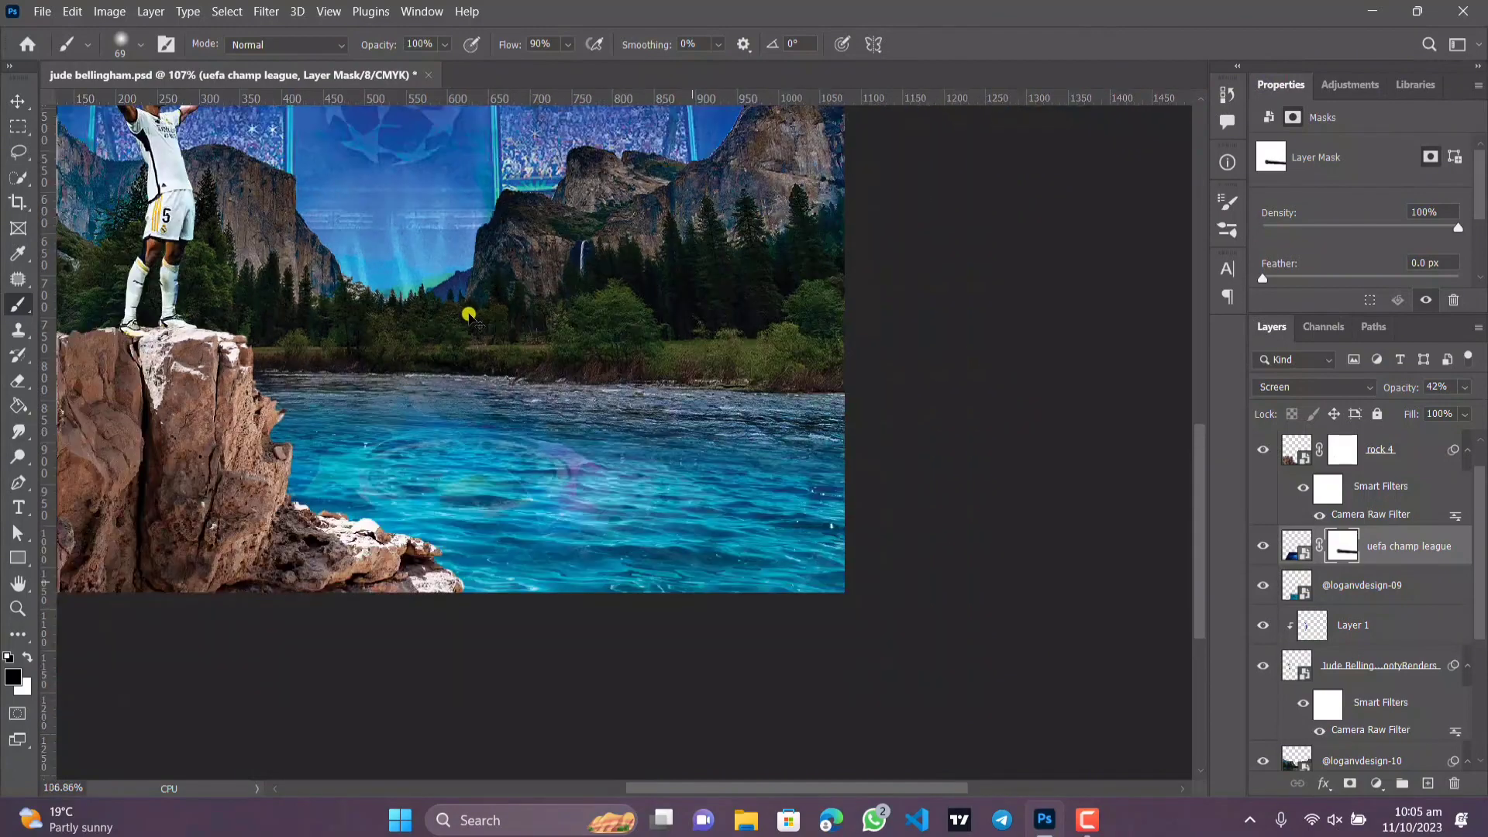
left_click_drag(463, 304, 626, 530)
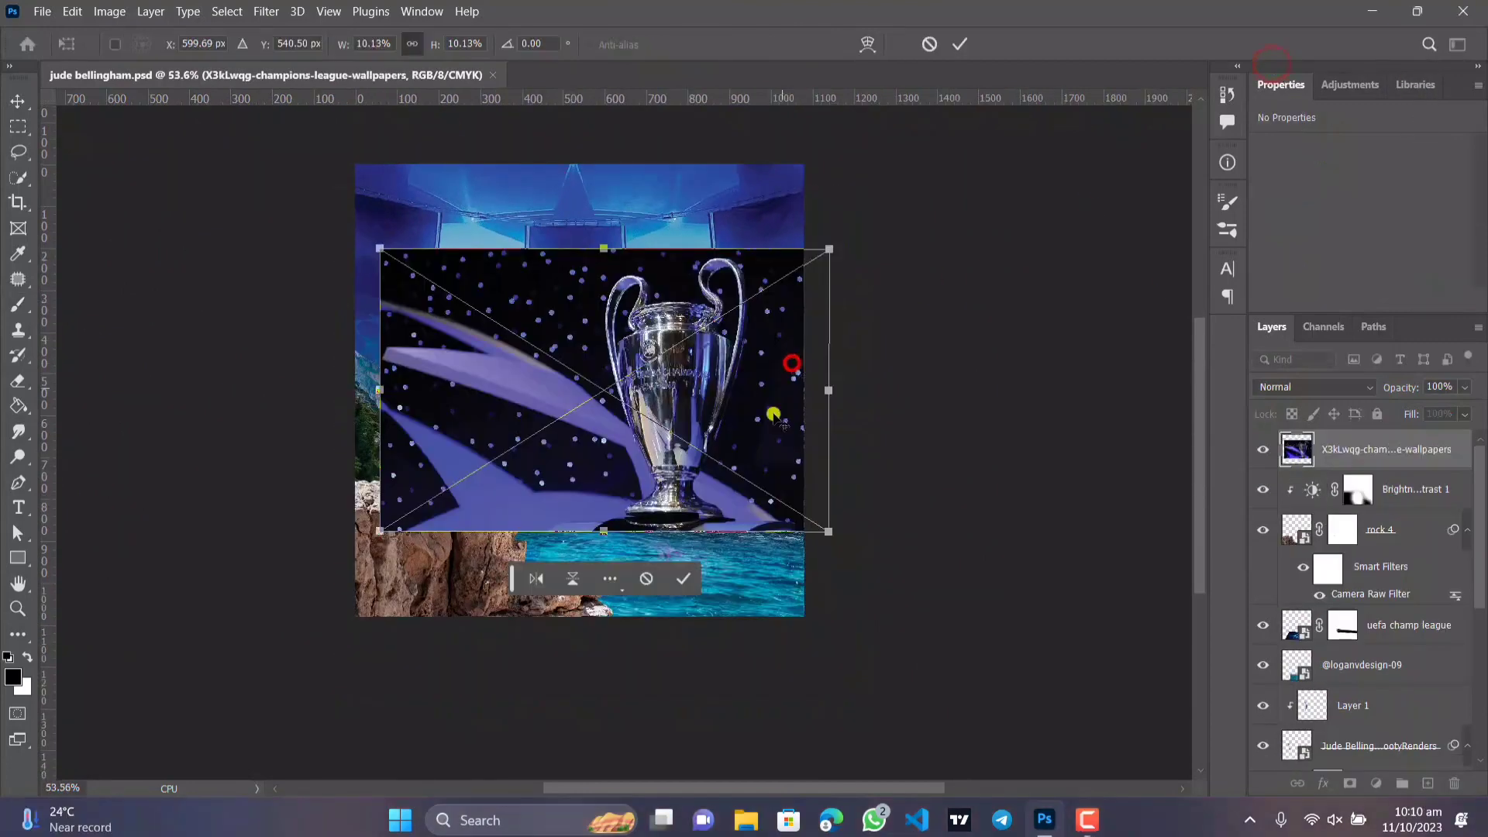
Place the X3kLwqg-champions-league-wallpapers image and scale its masked trophy down to 64.59%.
left_click(692, 582)
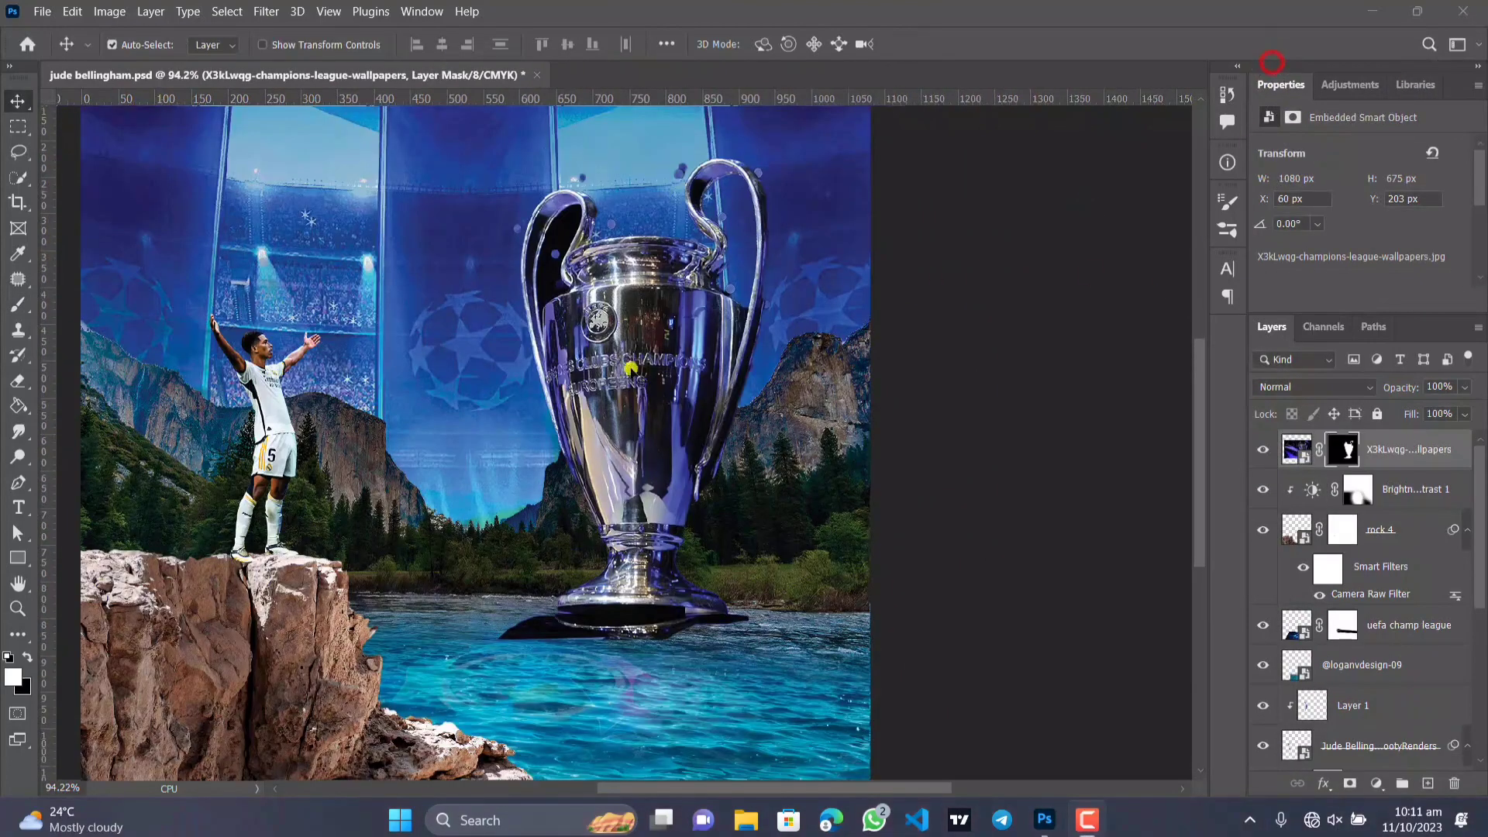
left_click(629, 368)
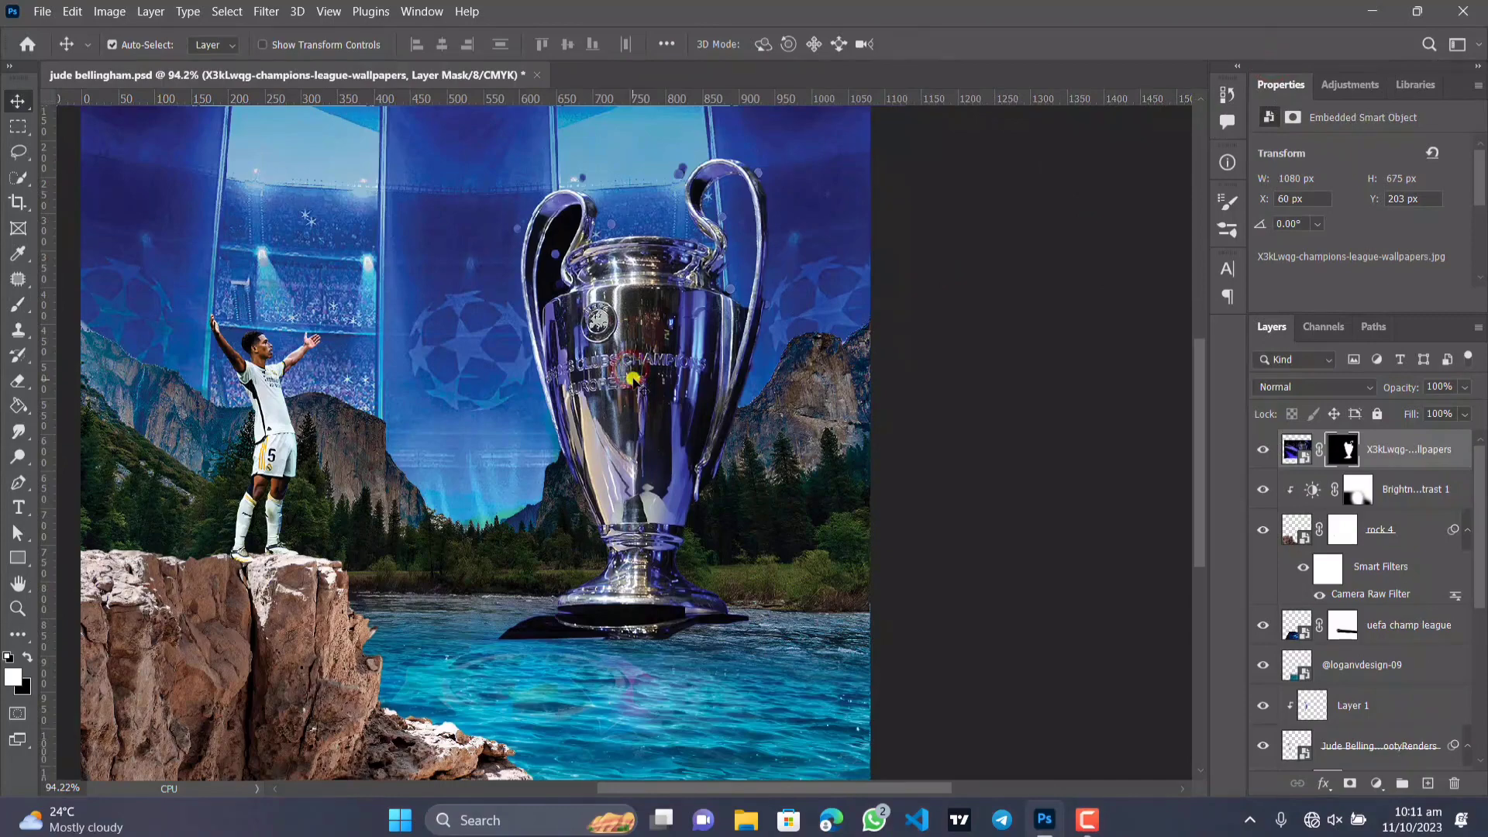
key("ctrl+t")
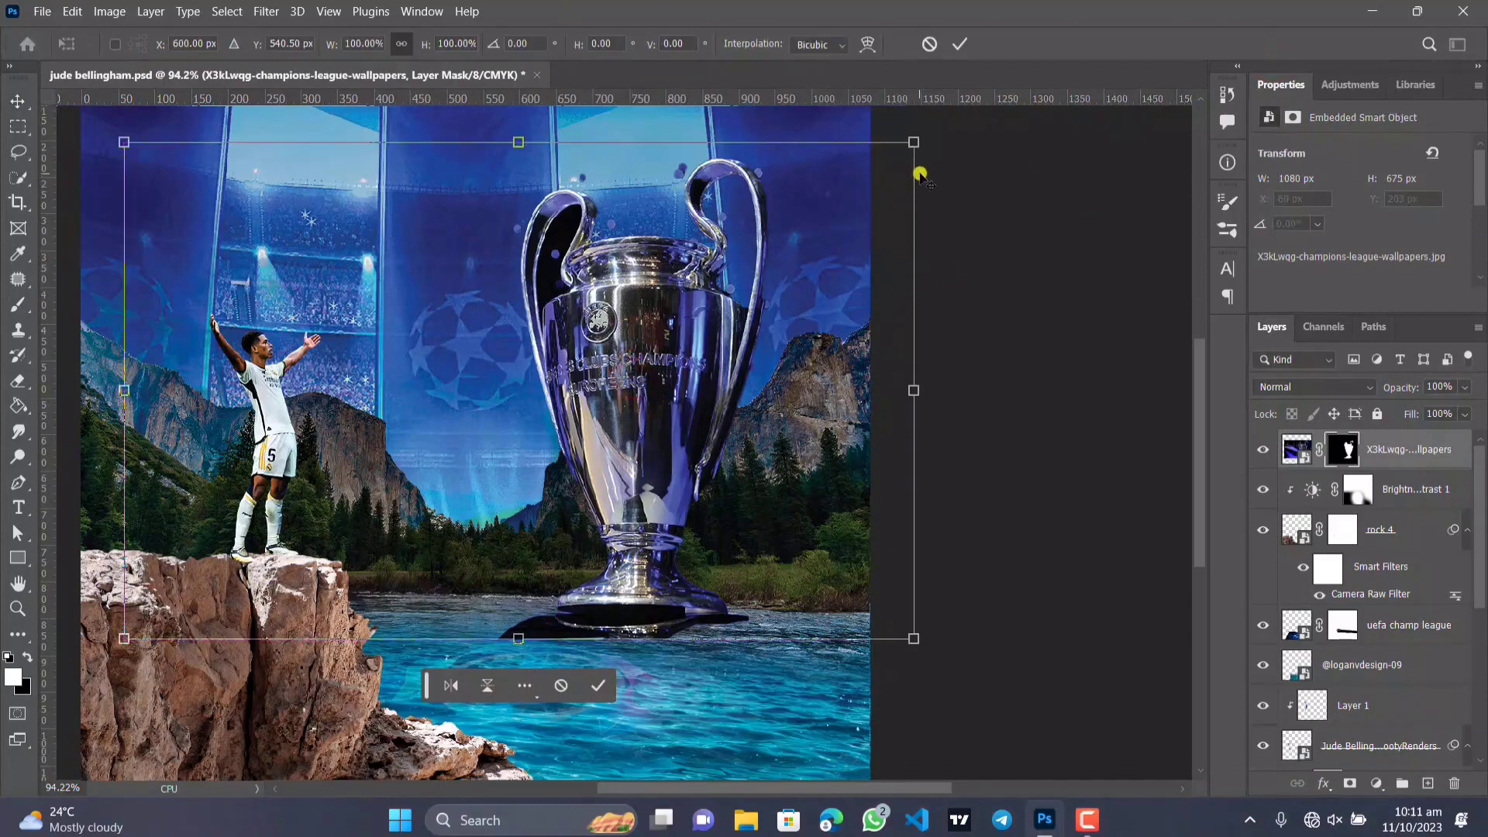
left_click_drag(914, 144, 754, 322)
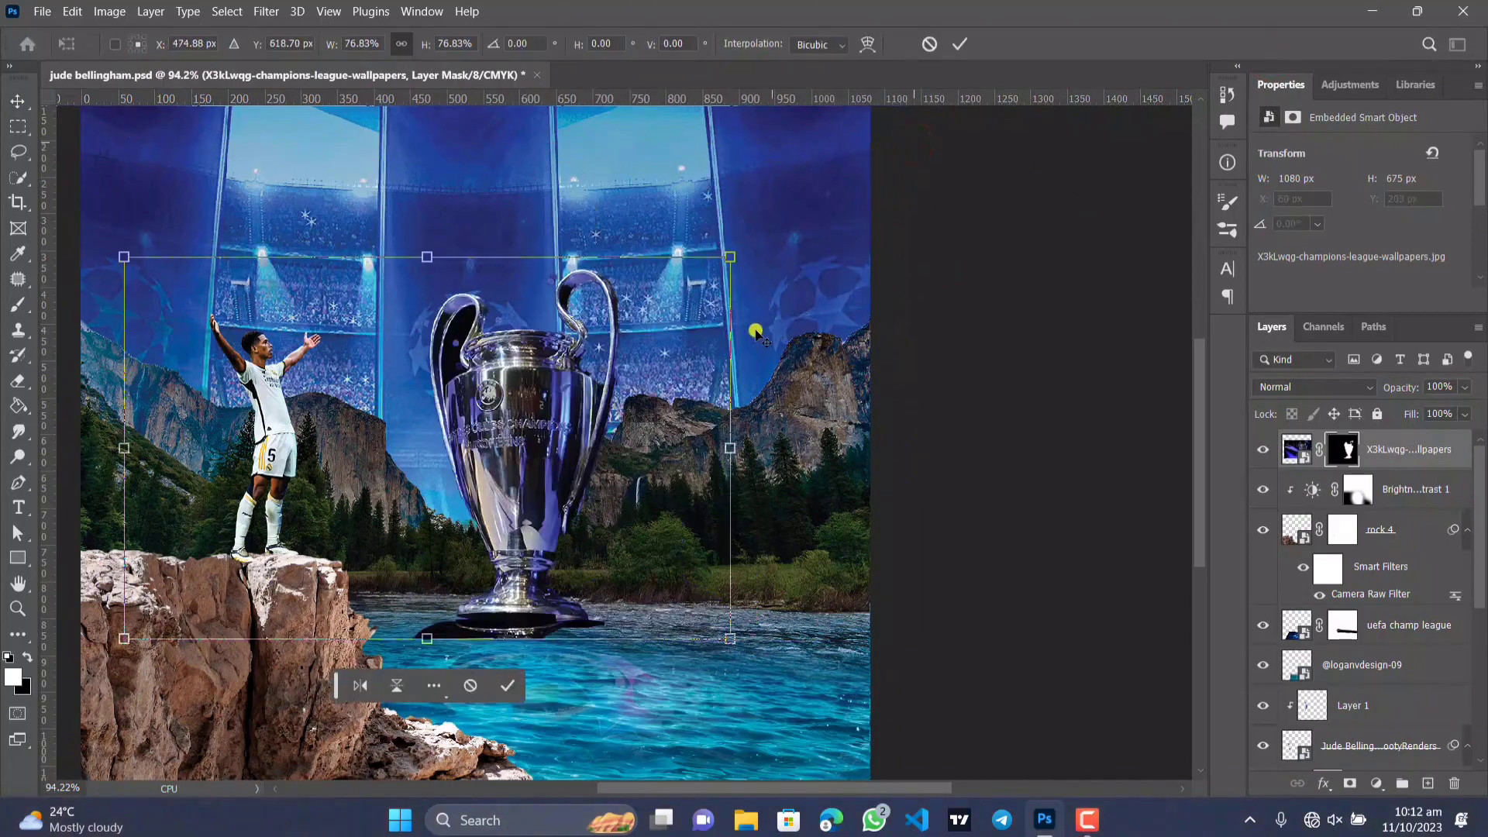
left_click_drag(731, 251, 634, 318)
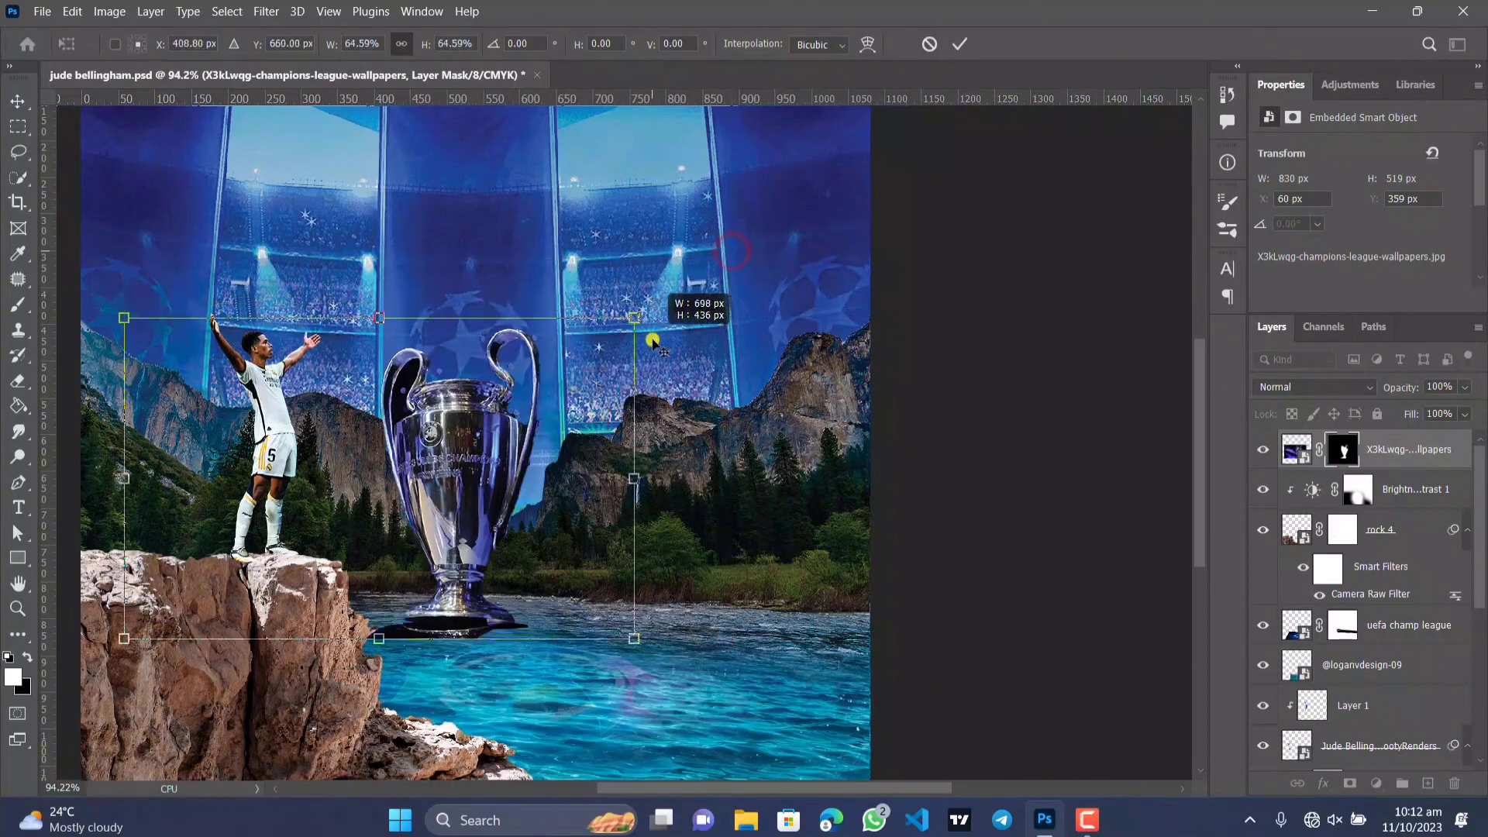
Move the trophy to the far shore opposite the footballer and scale its layer down to 545 x 340 px.
left_click(462, 472)
left_click_drag(518, 472, 701, 439)
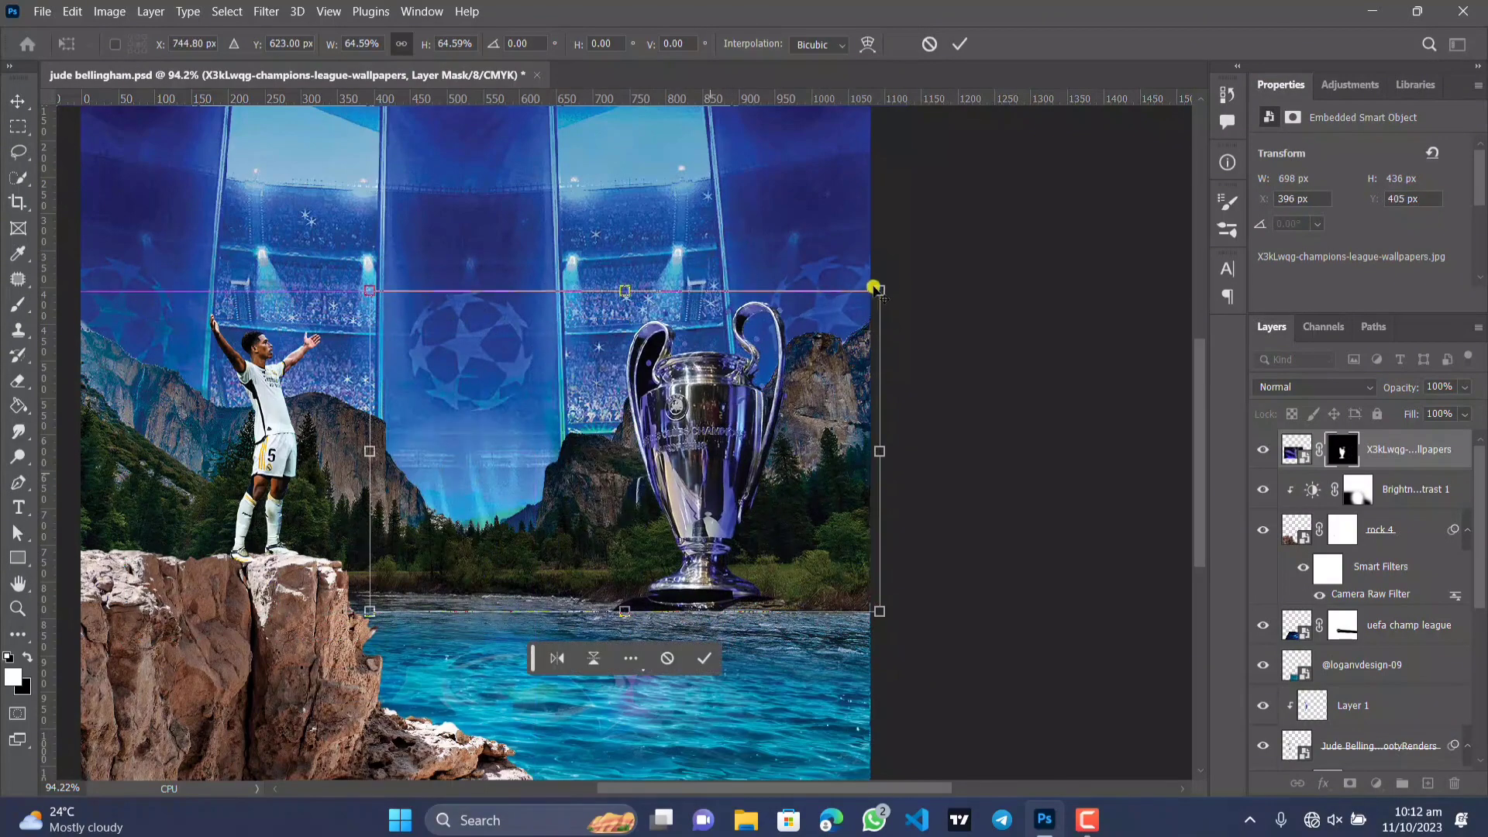
left_click_drag(879, 290, 847, 334)
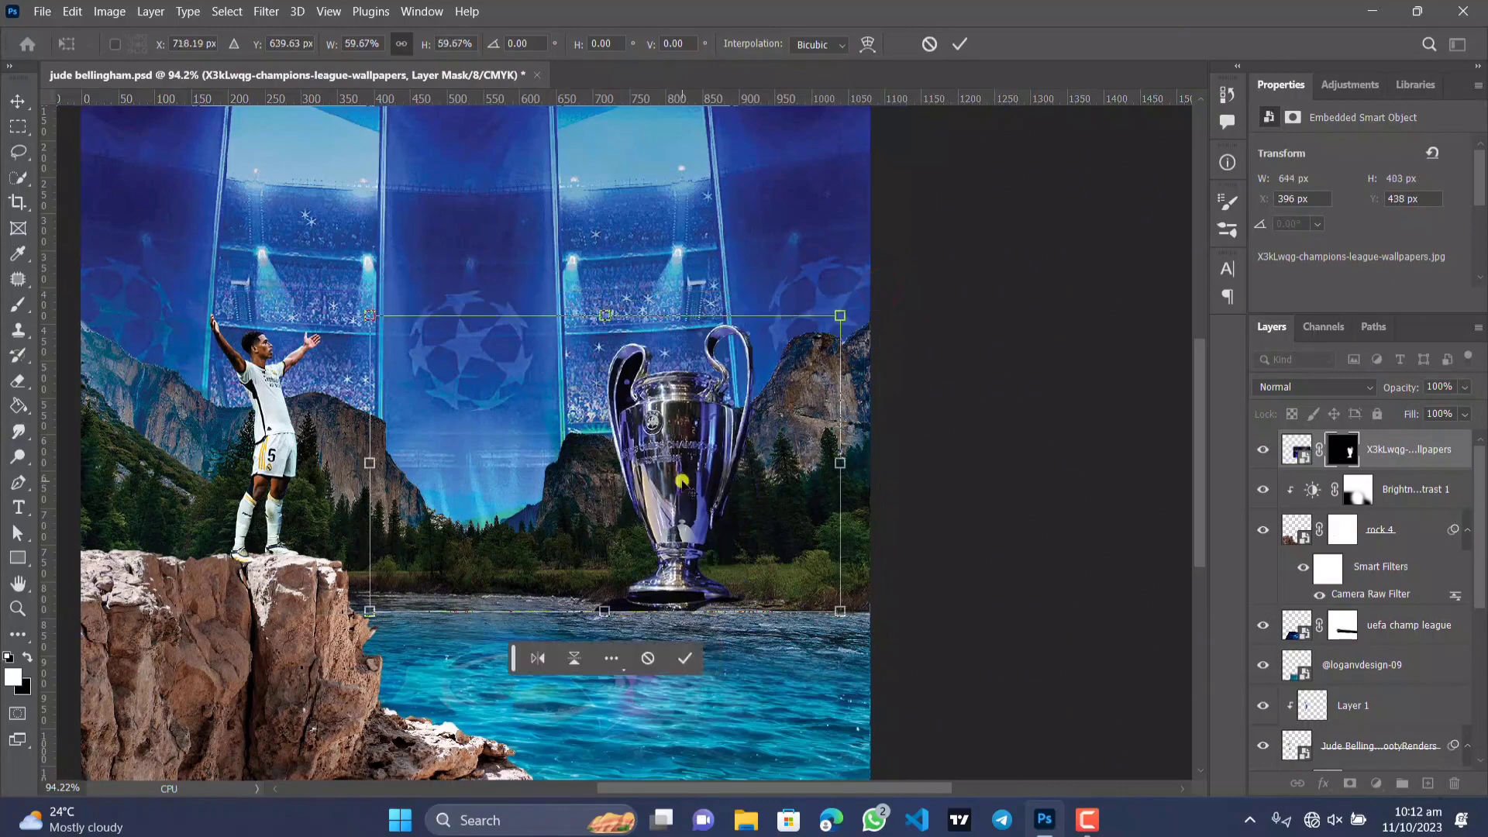
left_click_drag(682, 480, 872, 385)
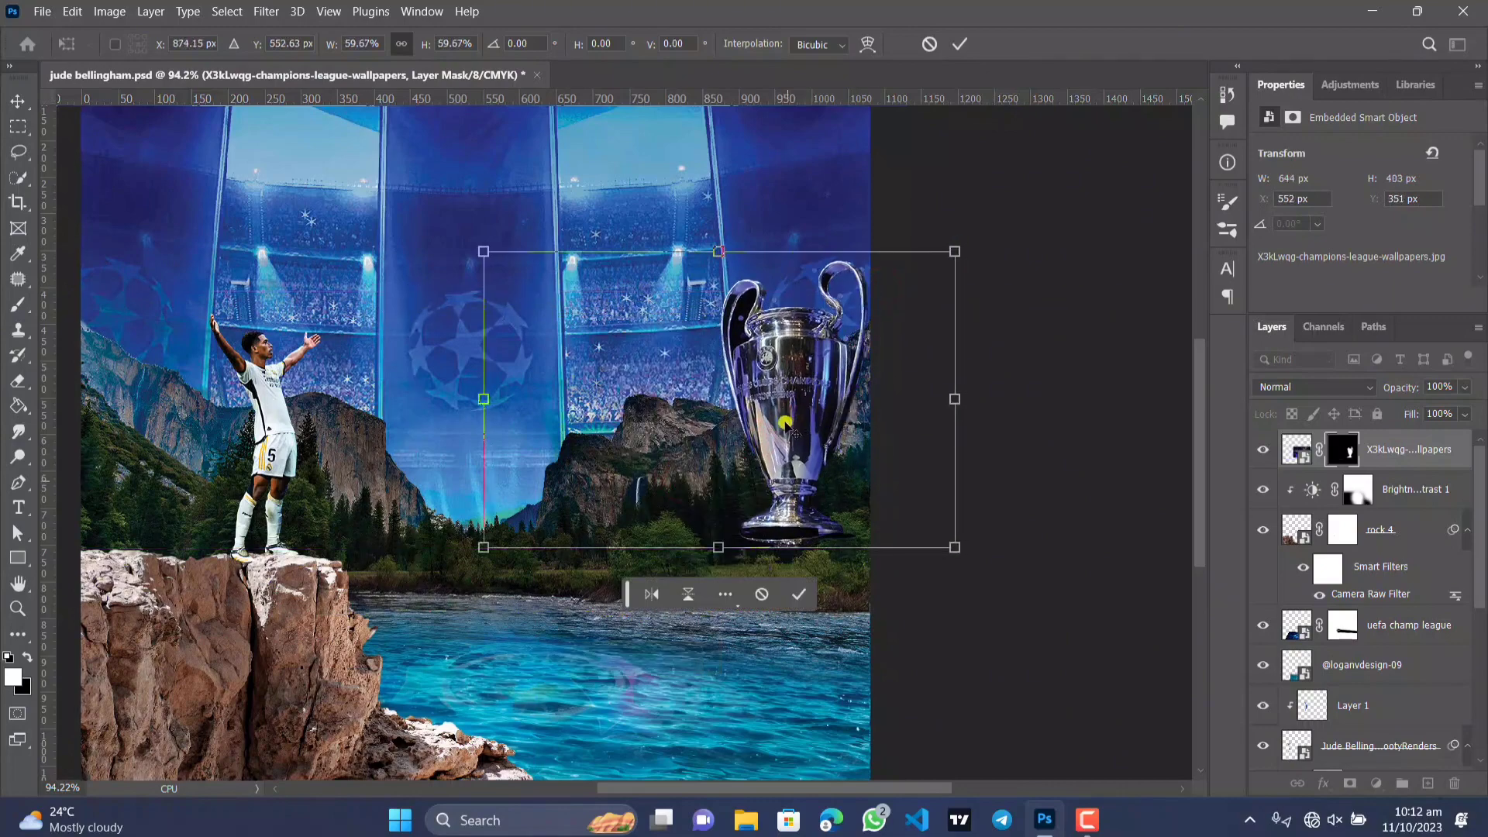
left_click_drag(954, 252, 881, 297)
left_click_drag(775, 416, 723, 474)
left_click(721, 655)
scroll(724, 481, "down", 3)
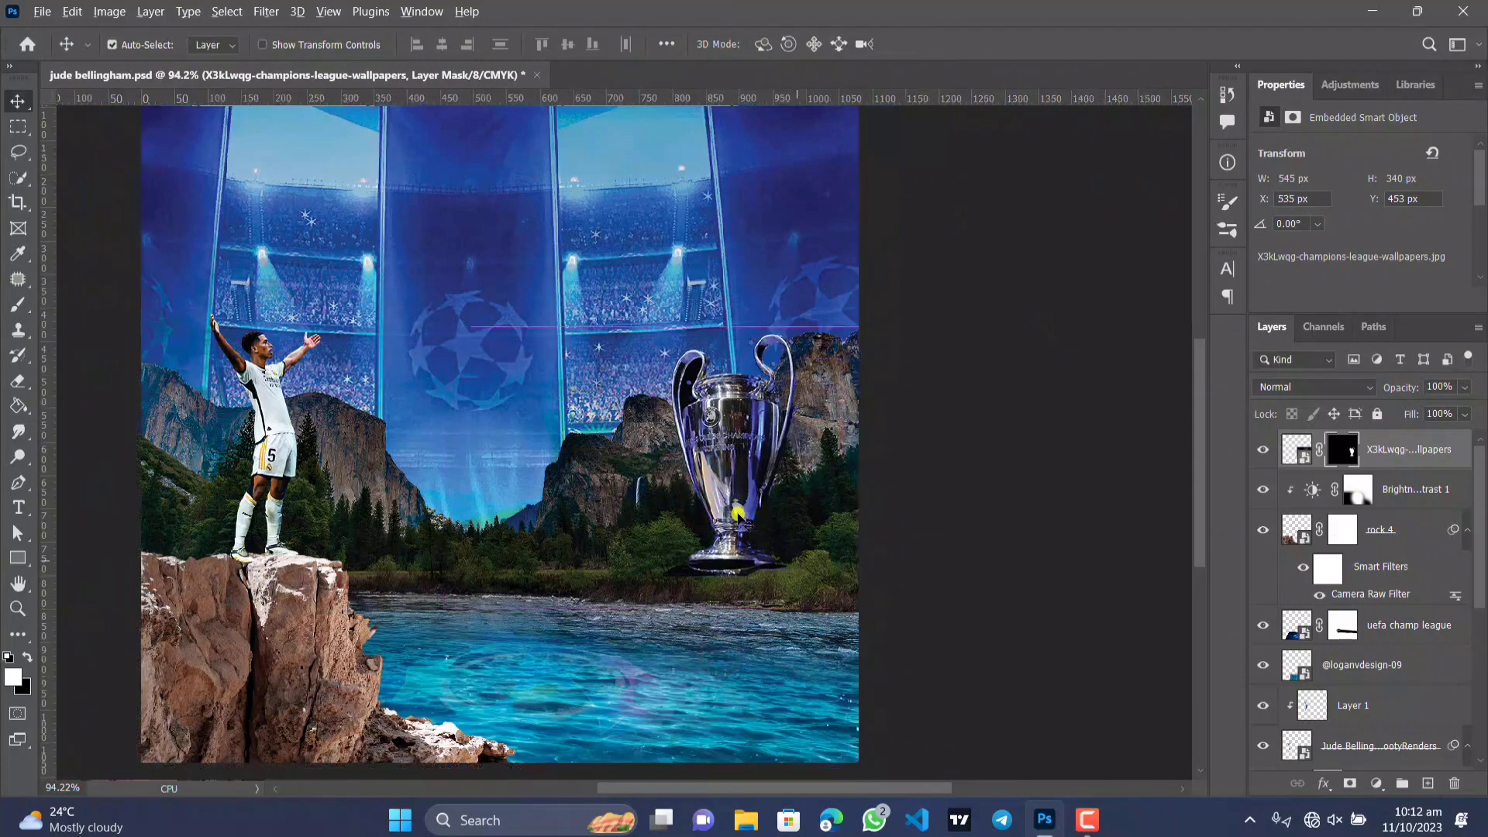
scroll(665, 383, "up", 2)
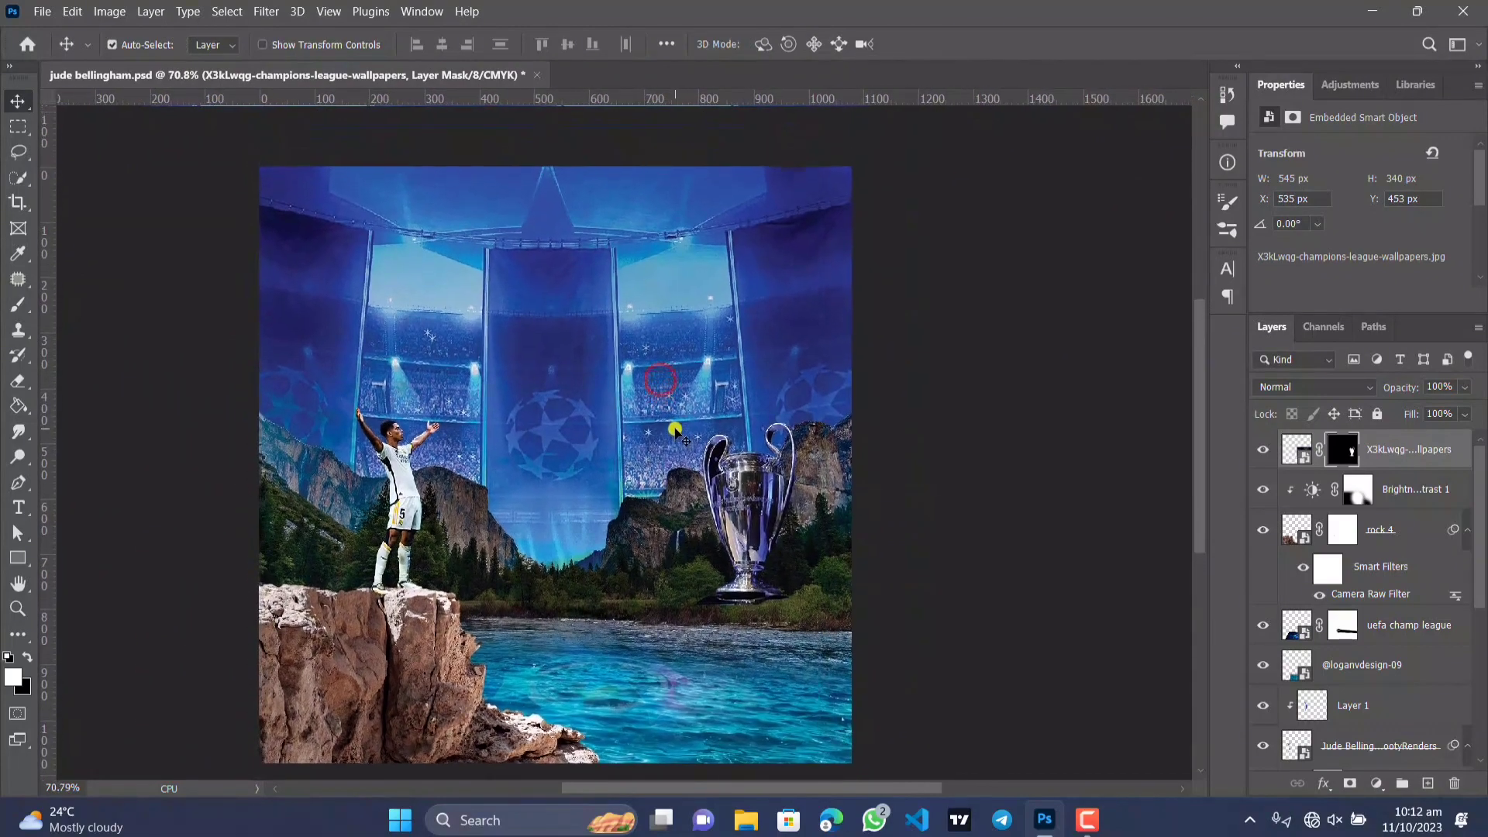
Paint black on the trophy layer's mask with a 29 px brush to hide the leftover edges beneath its base.
scroll(783, 465, "up", 1)
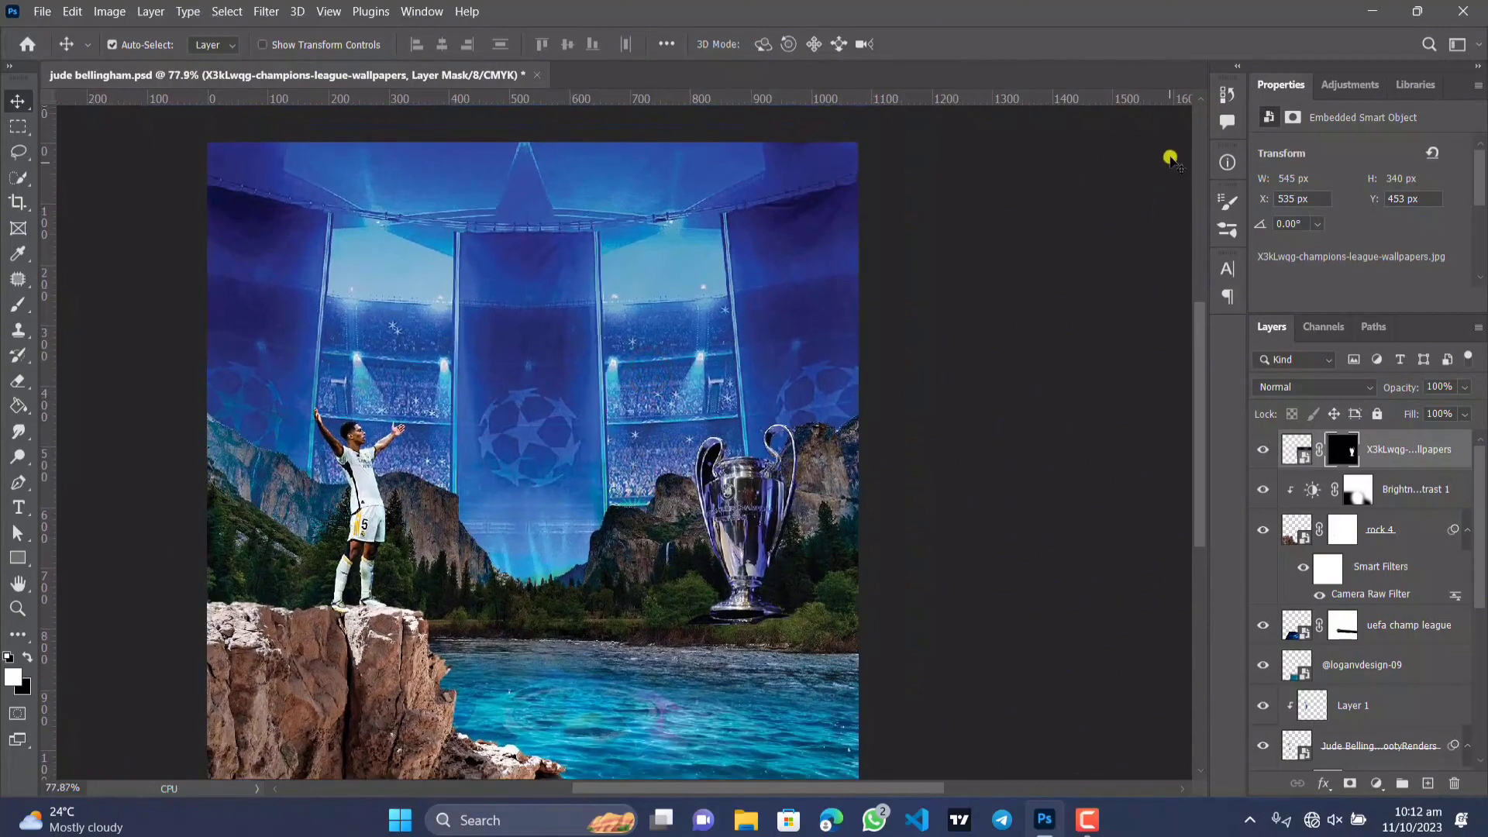
left_click(1259, 67)
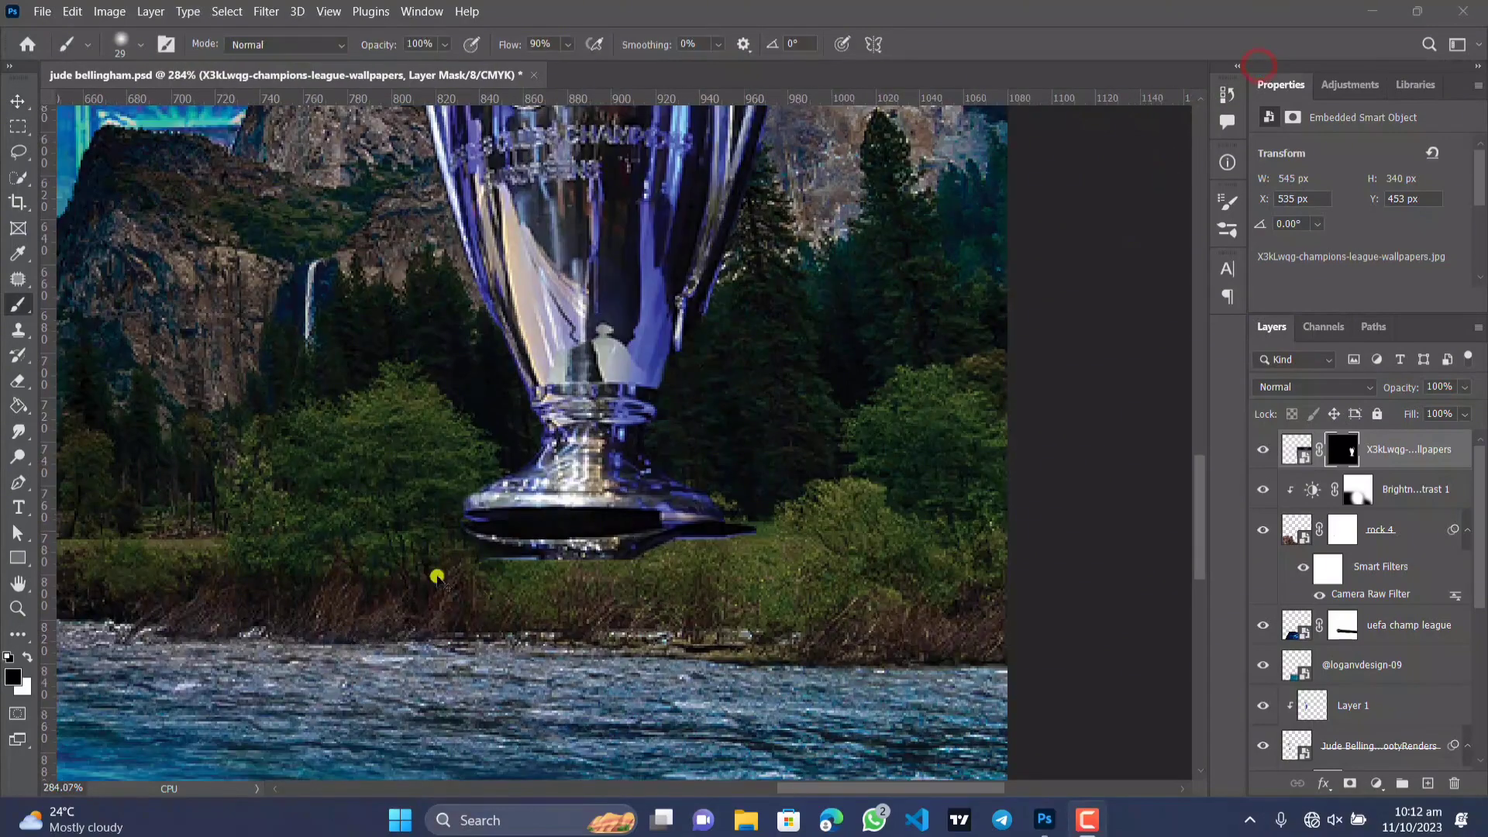
left_click(462, 572)
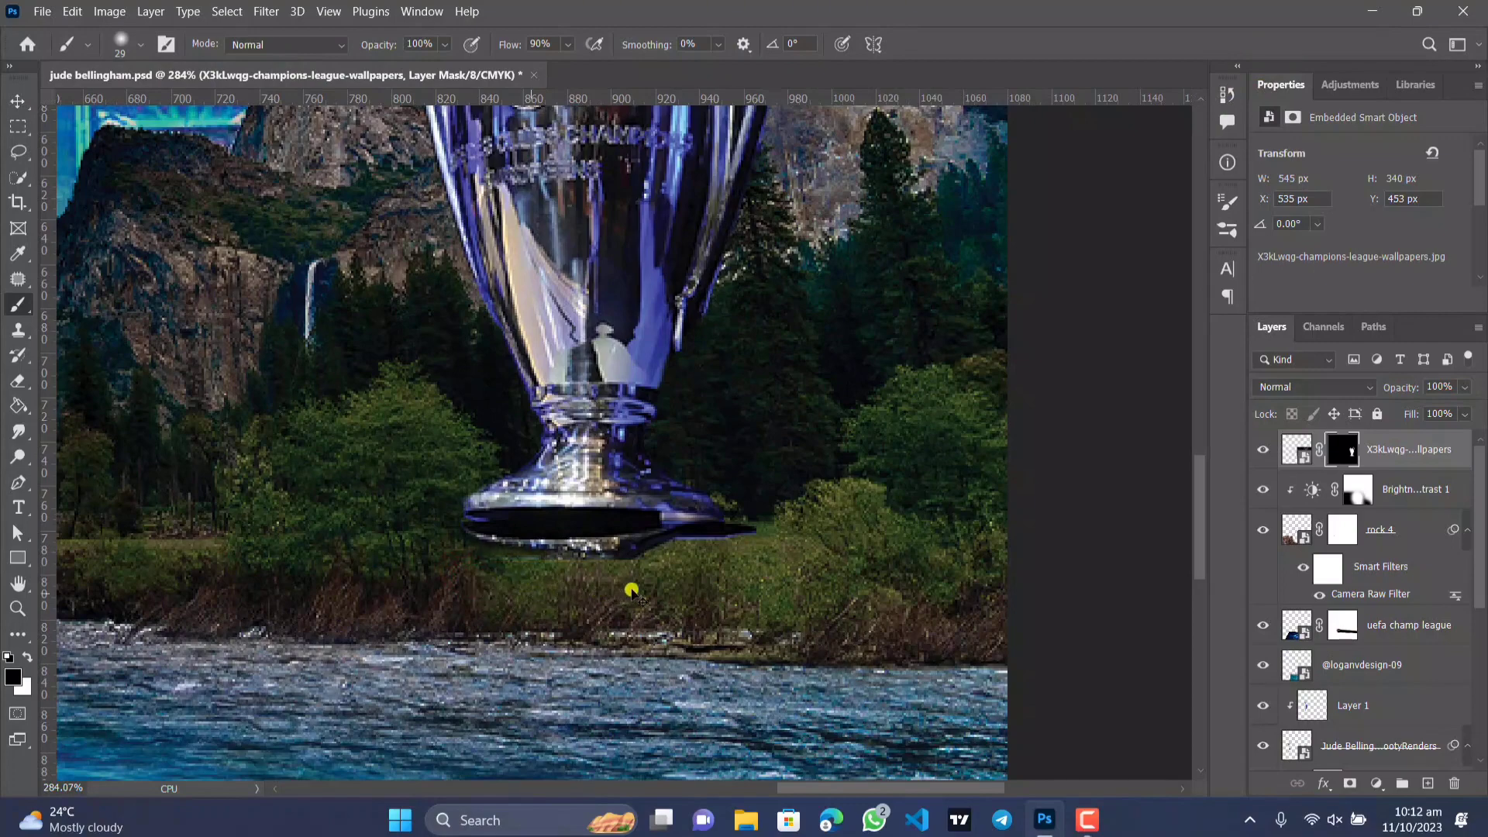
left_click(521, 576)
left_click(476, 569)
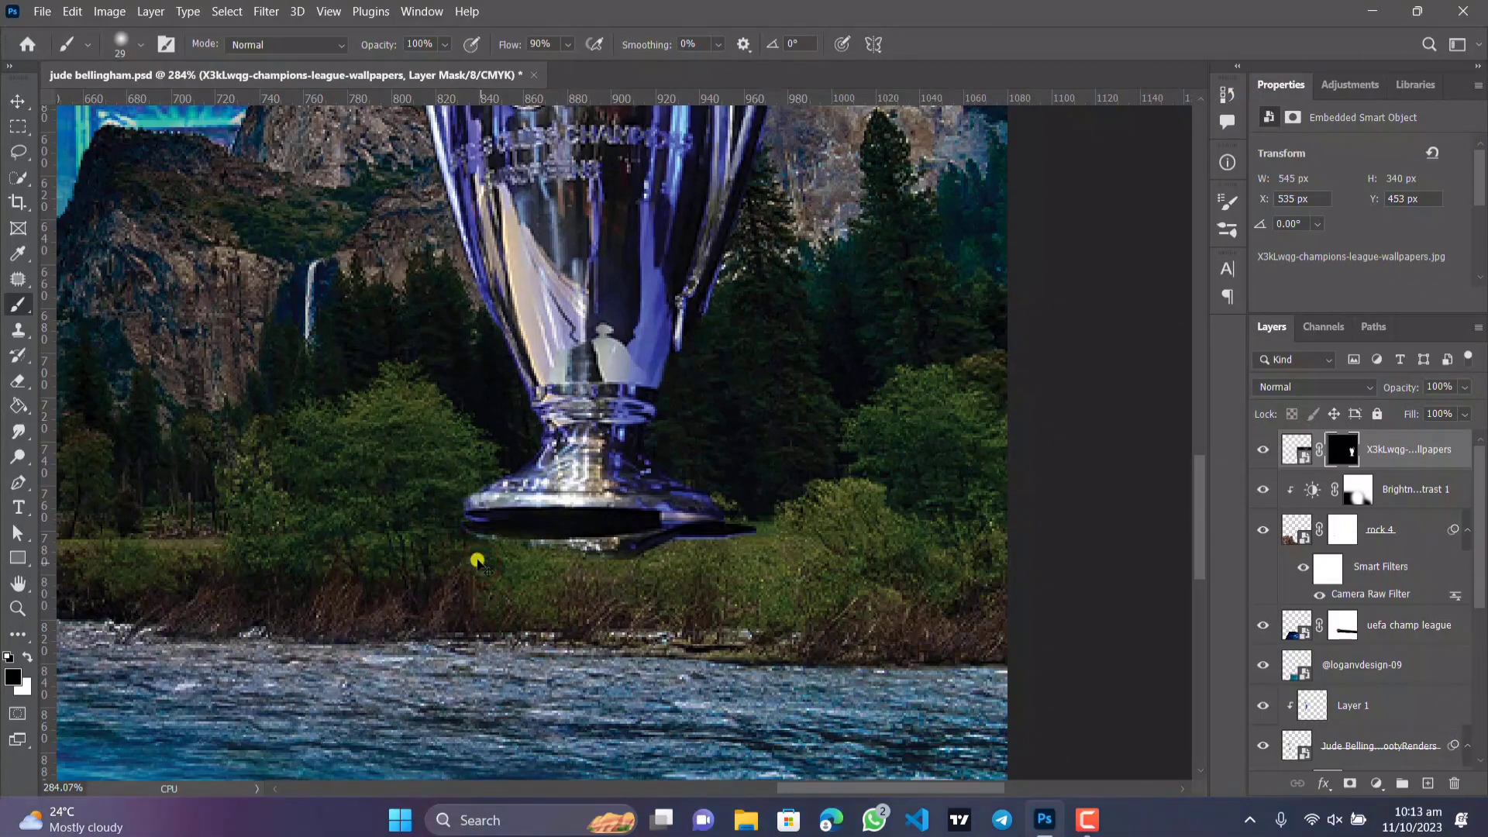
mouse_move(462, 555)
left_mouse_down()
mouse_move(600, 563)
mouse_move(538, 566)
left_mouse_up()
left_click(627, 567)
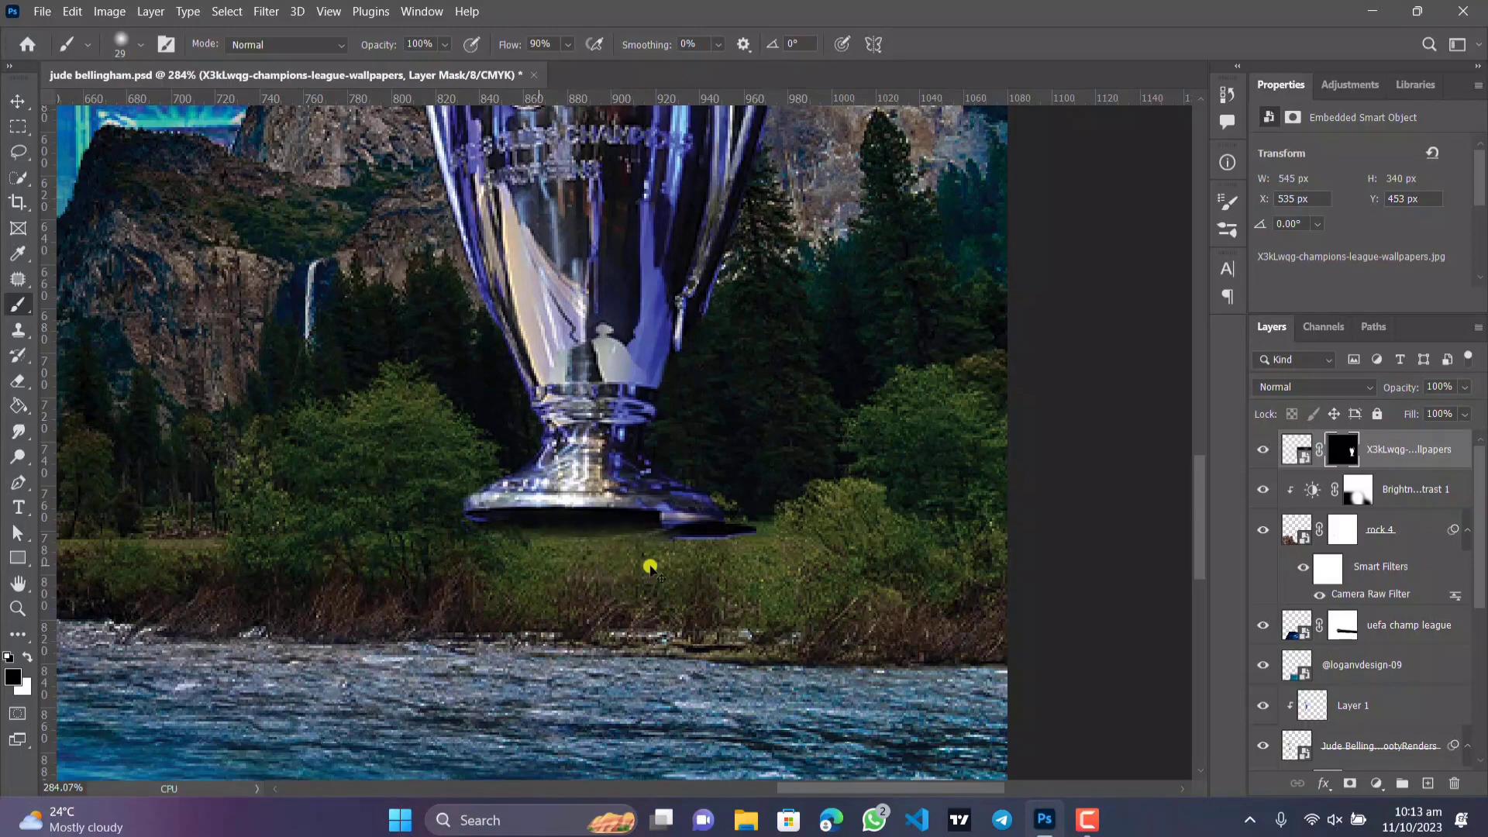
left_click(767, 538)
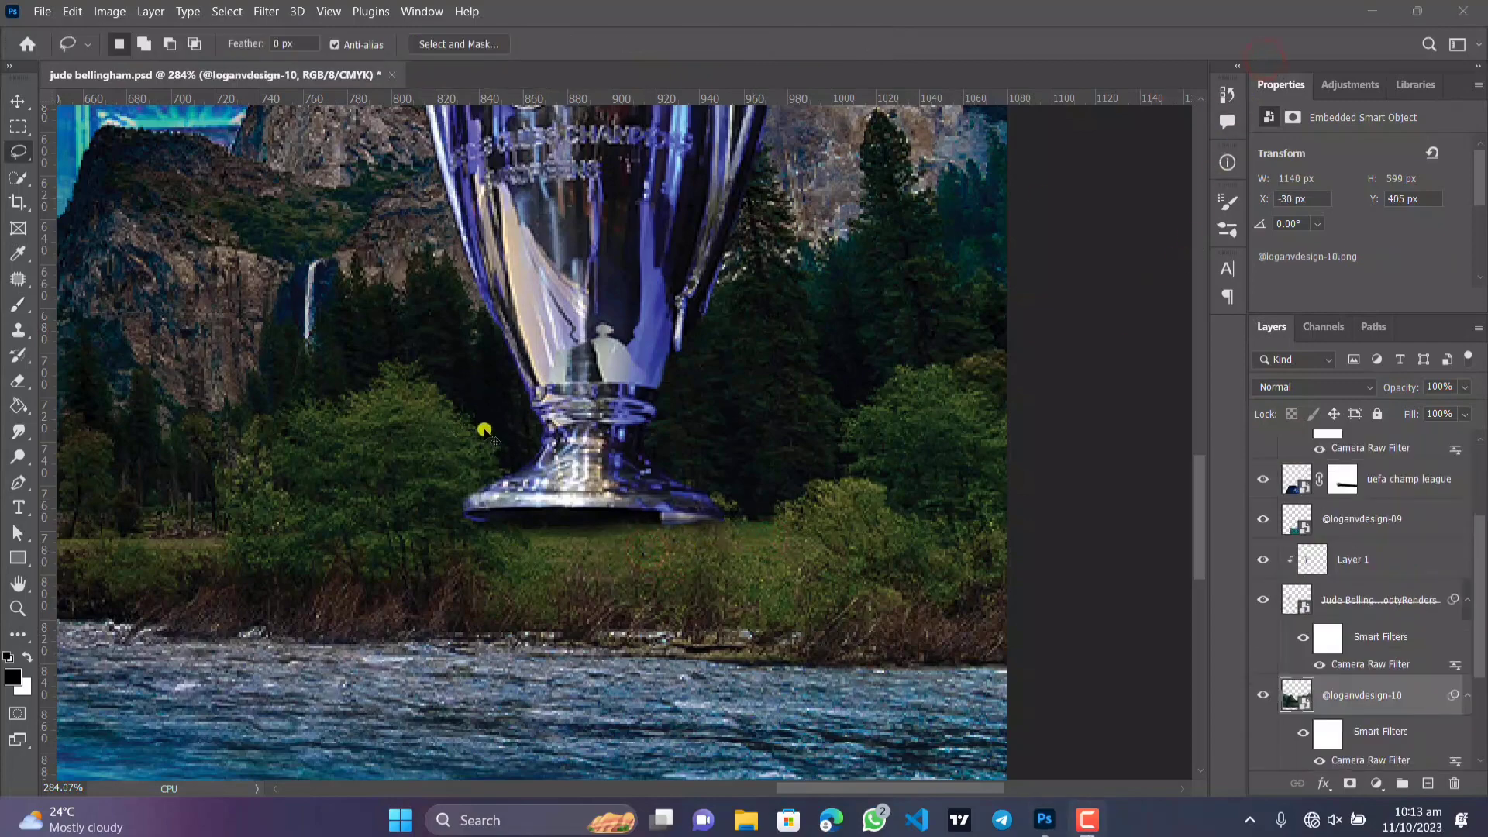
left_click(484, 429)
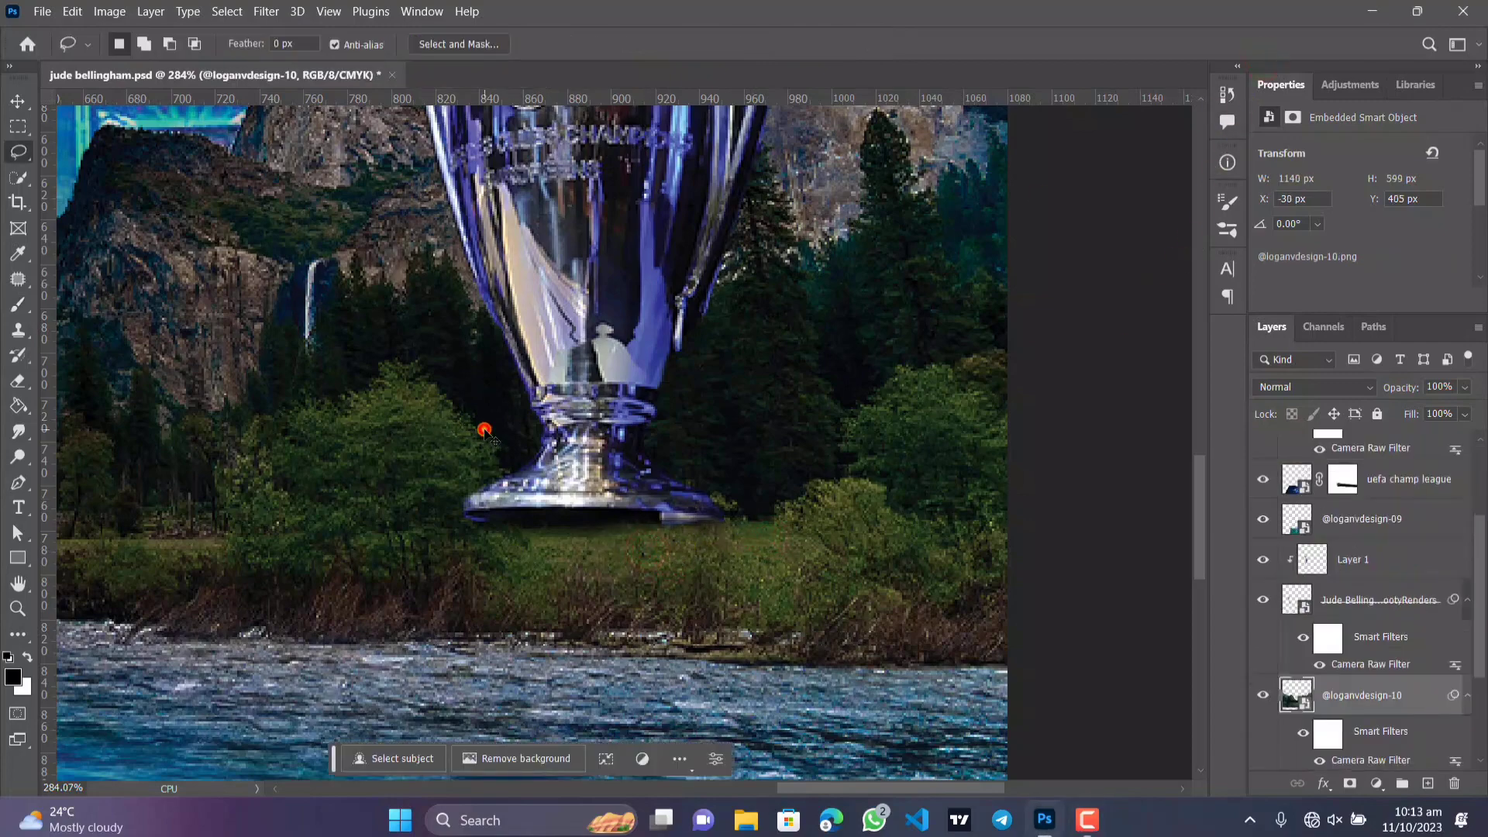
mouse_move(486, 422)
left_mouse_down()
mouse_move(426, 479)
mouse_move(421, 534)
mouse_move(494, 558)
left_mouse_up()
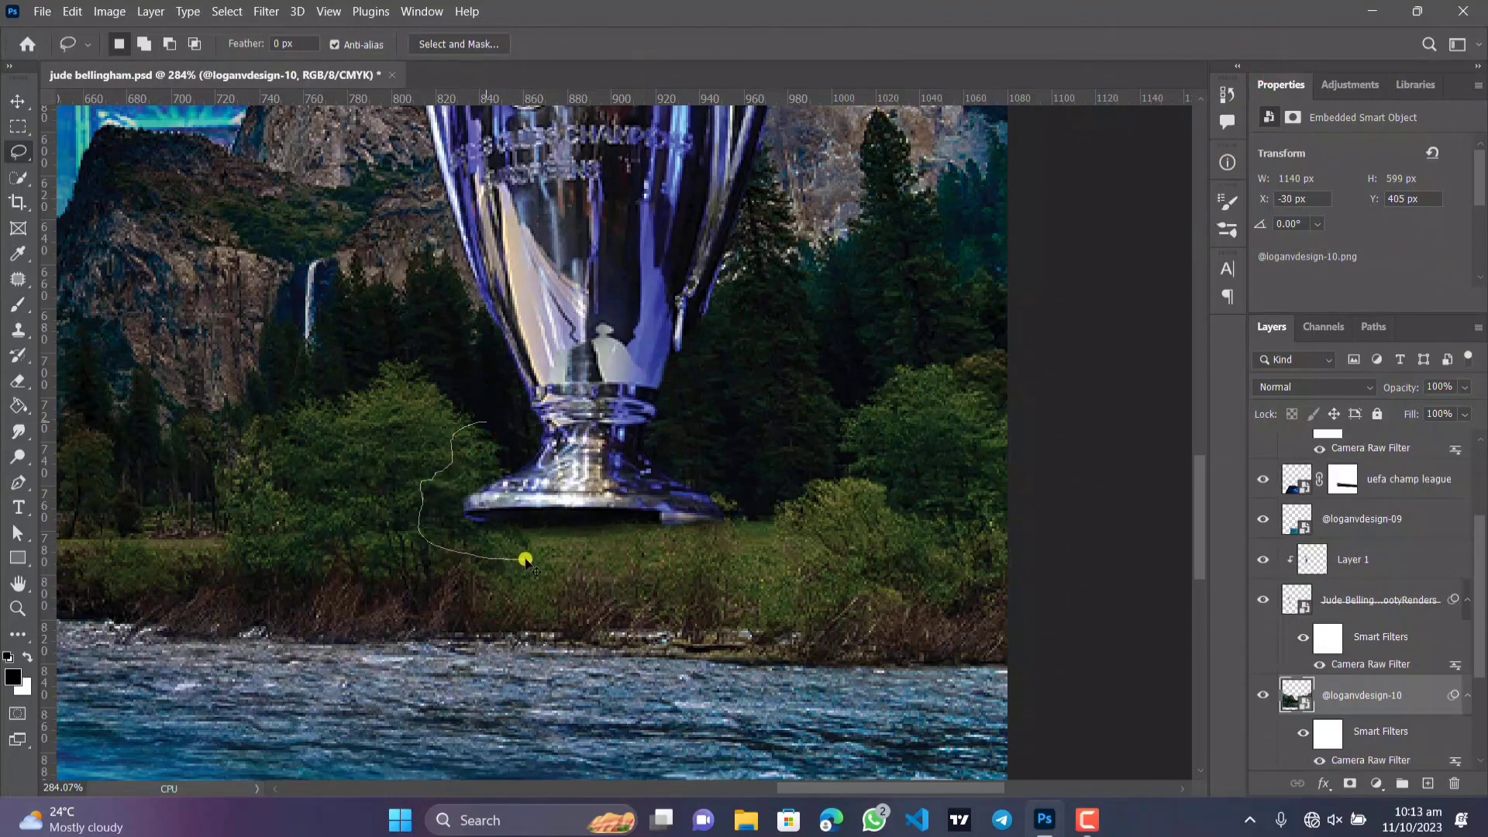
mouse_move(674, 563)
left_mouse_down()
mouse_move(737, 555)
mouse_move(757, 529)
left_mouse_up()
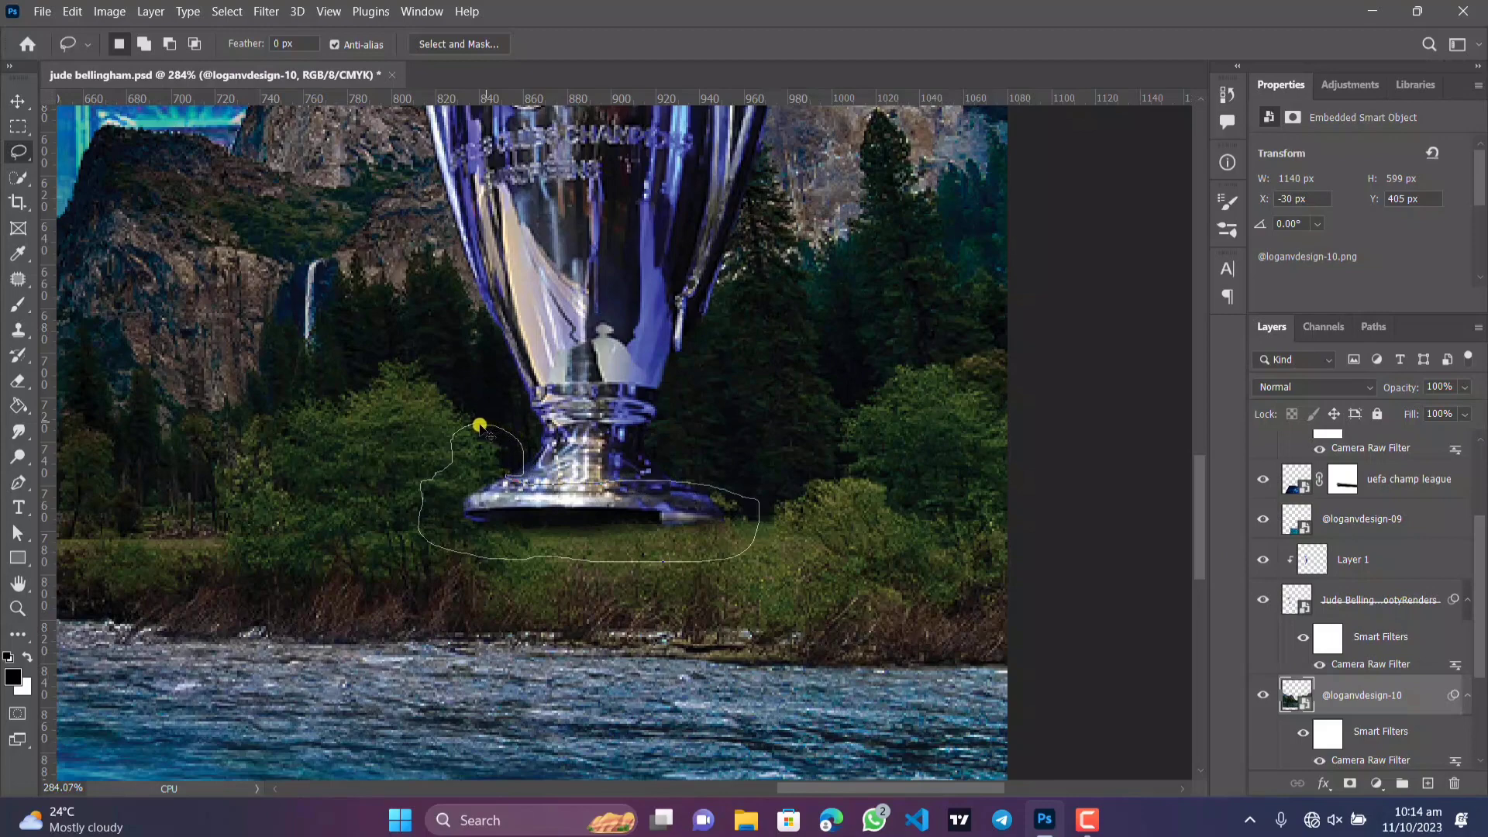
left_click_drag(473, 423, 474, 425)
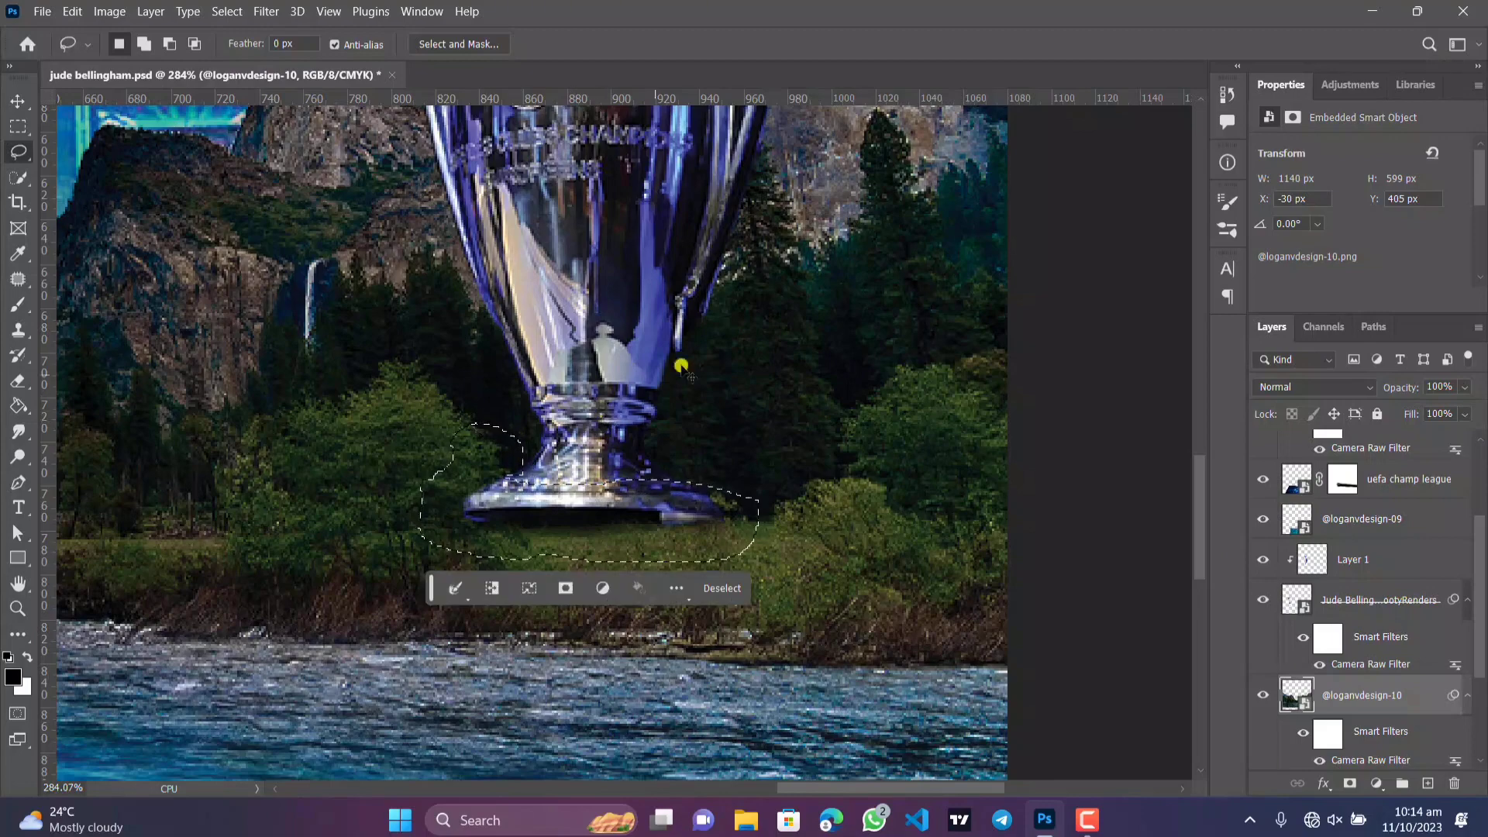
key("ctrl+j")
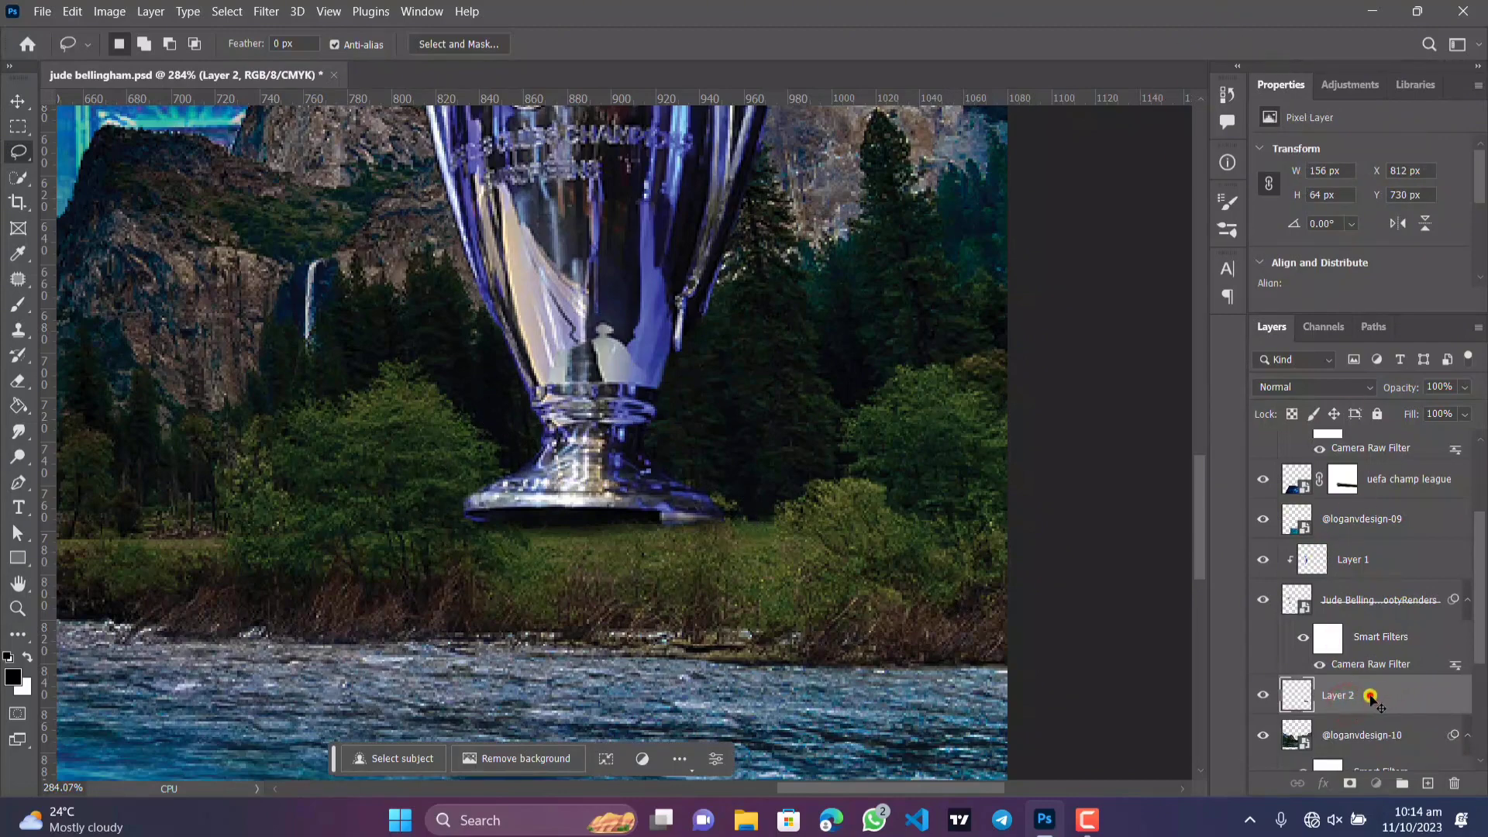
left_click_drag(1370, 696, 1355, 435)
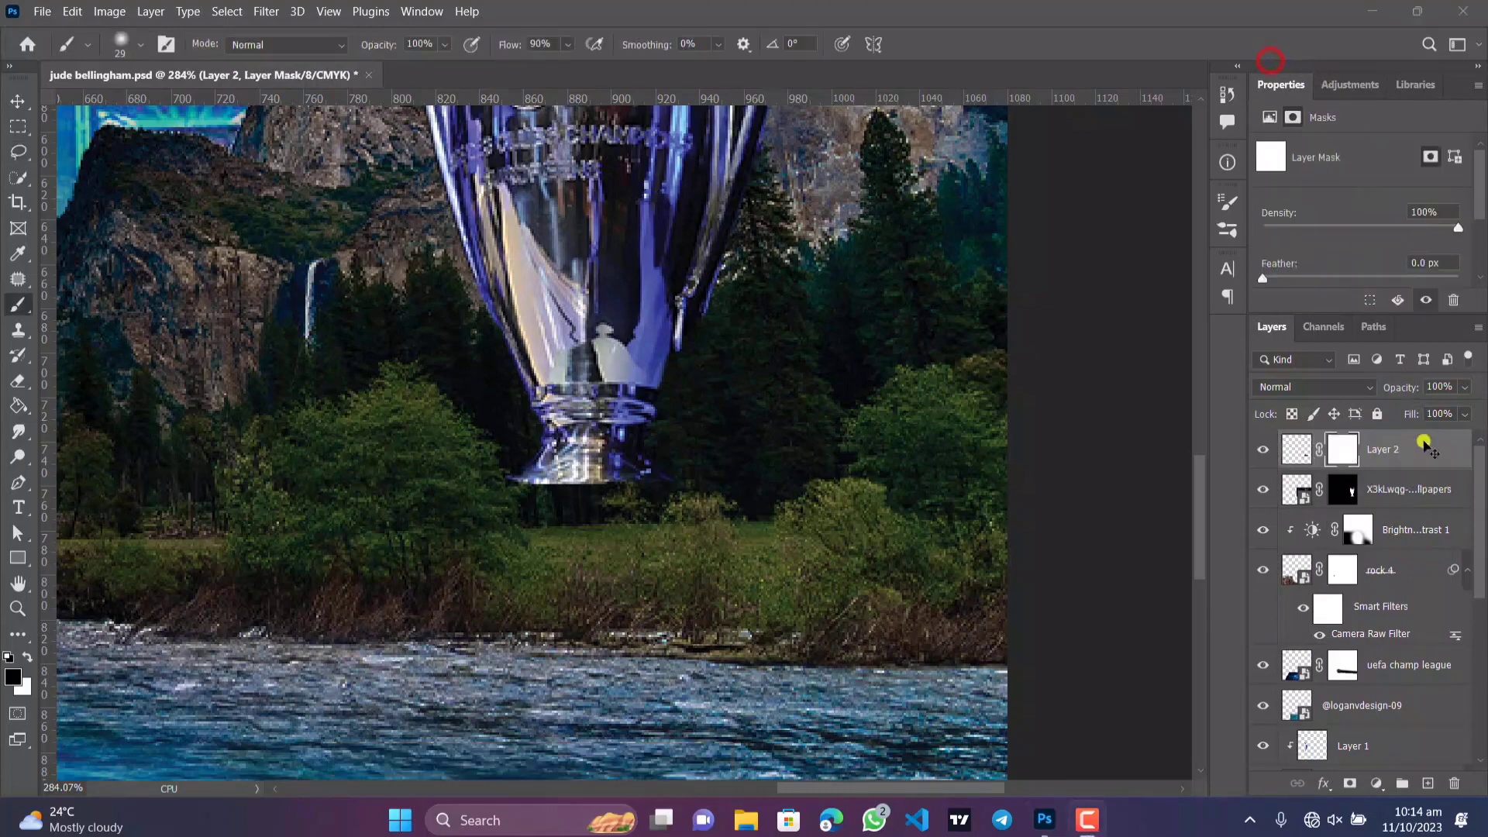
Paint black on the copied grass layer's mask around the trophy's foot with a 29 px brush to blend it into the grass.
left_click(1343, 448)
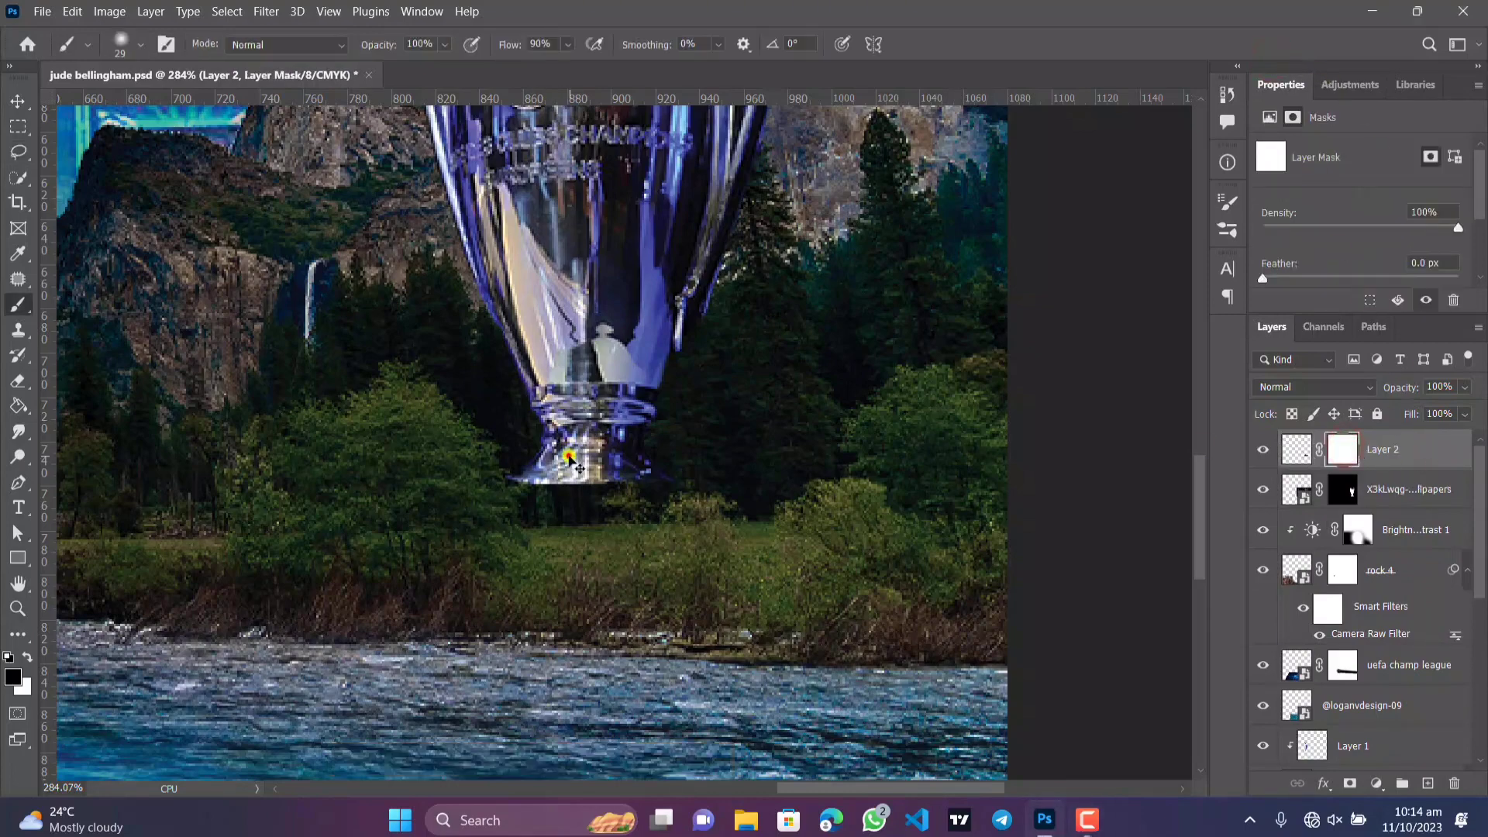
mouse_move(568, 457)
left_mouse_down()
mouse_move(646, 462)
mouse_move(552, 468)
mouse_move(539, 455)
mouse_move(564, 479)
mouse_move(570, 457)
mouse_move(657, 469)
left_mouse_up()
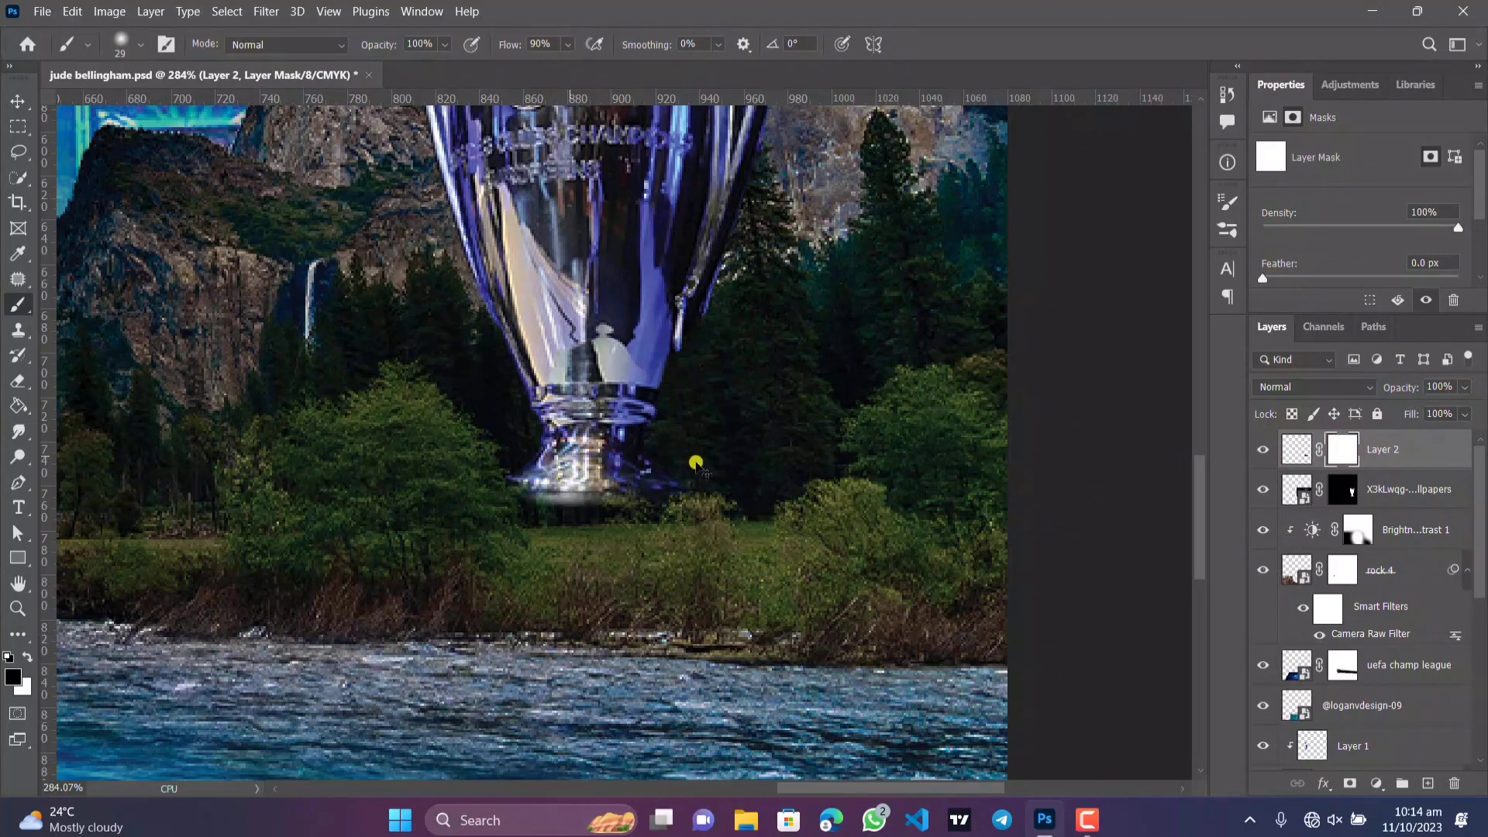
mouse_move(702, 467)
left_mouse_down()
mouse_move(579, 469)
mouse_move(559, 500)
mouse_move(544, 486)
mouse_move(555, 505)
left_mouse_up()
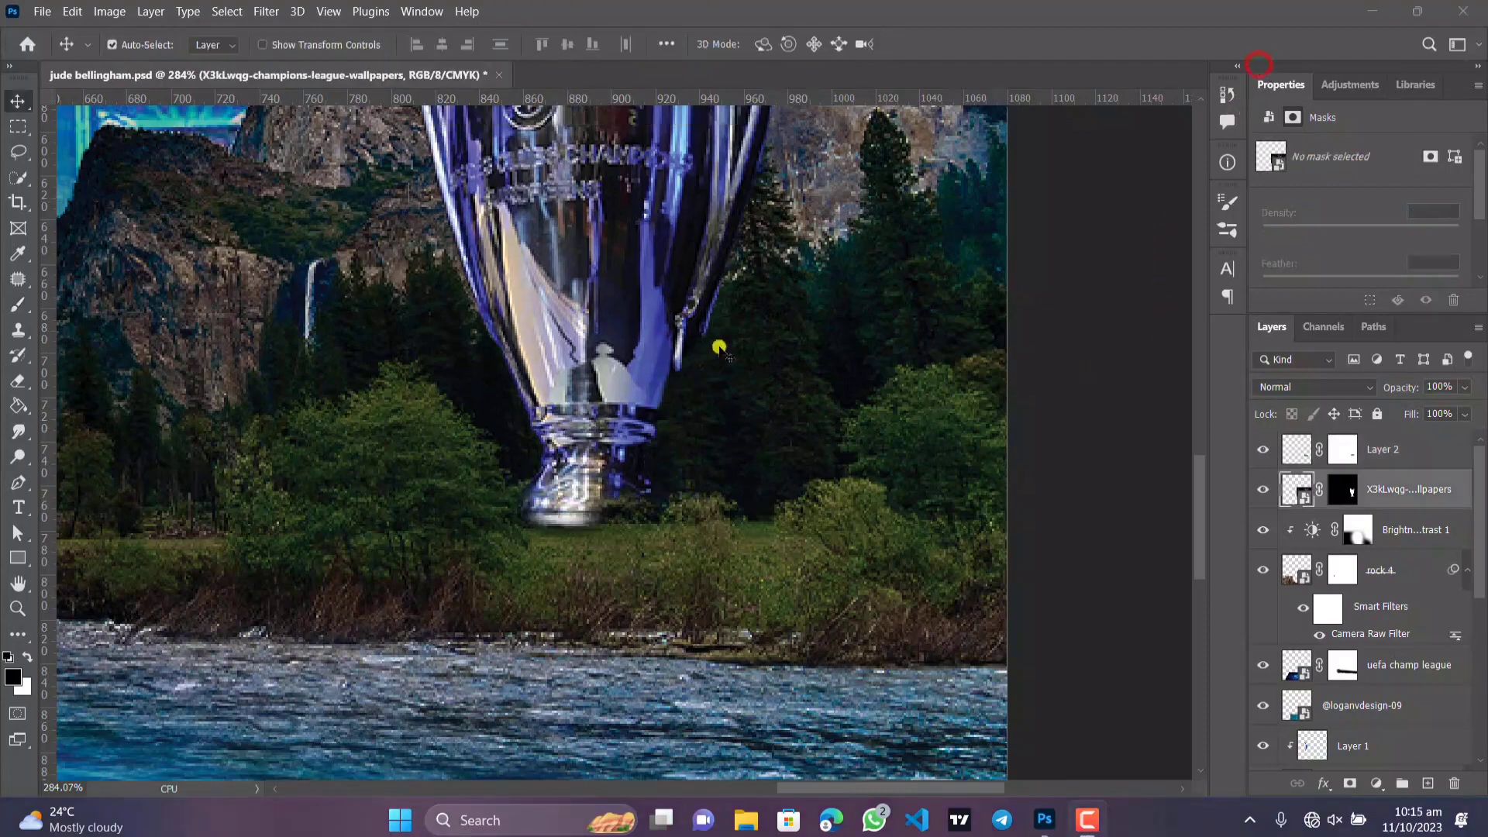
Examine how the trophy's base sits in the shoreline grass, both close up and within the whole composition.
left_click(849, 314)
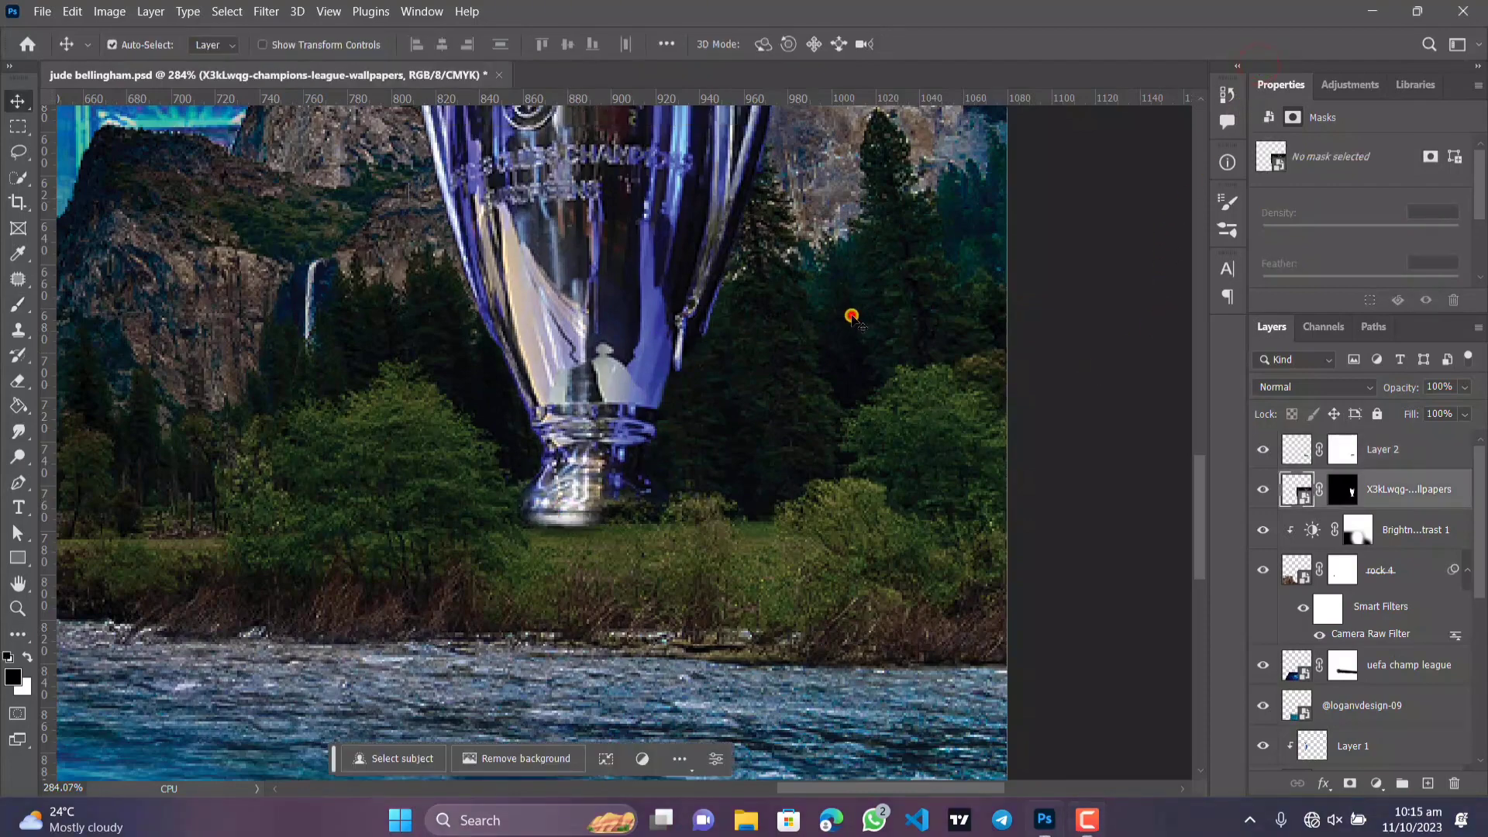
scroll(721, 380, "down", 2)
scroll(721, 380, "down", 2)
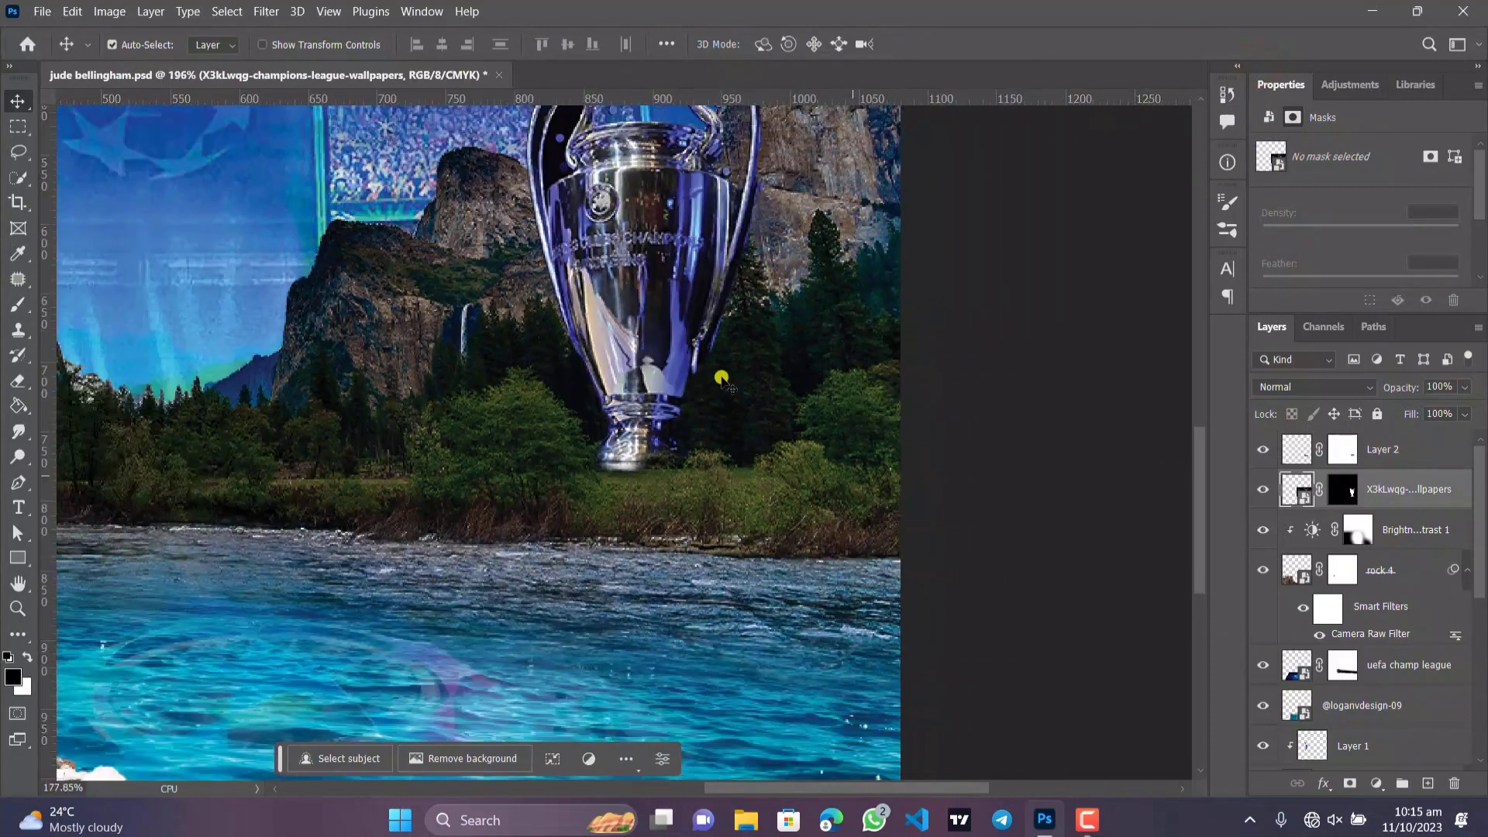
scroll(721, 380, "up", 4)
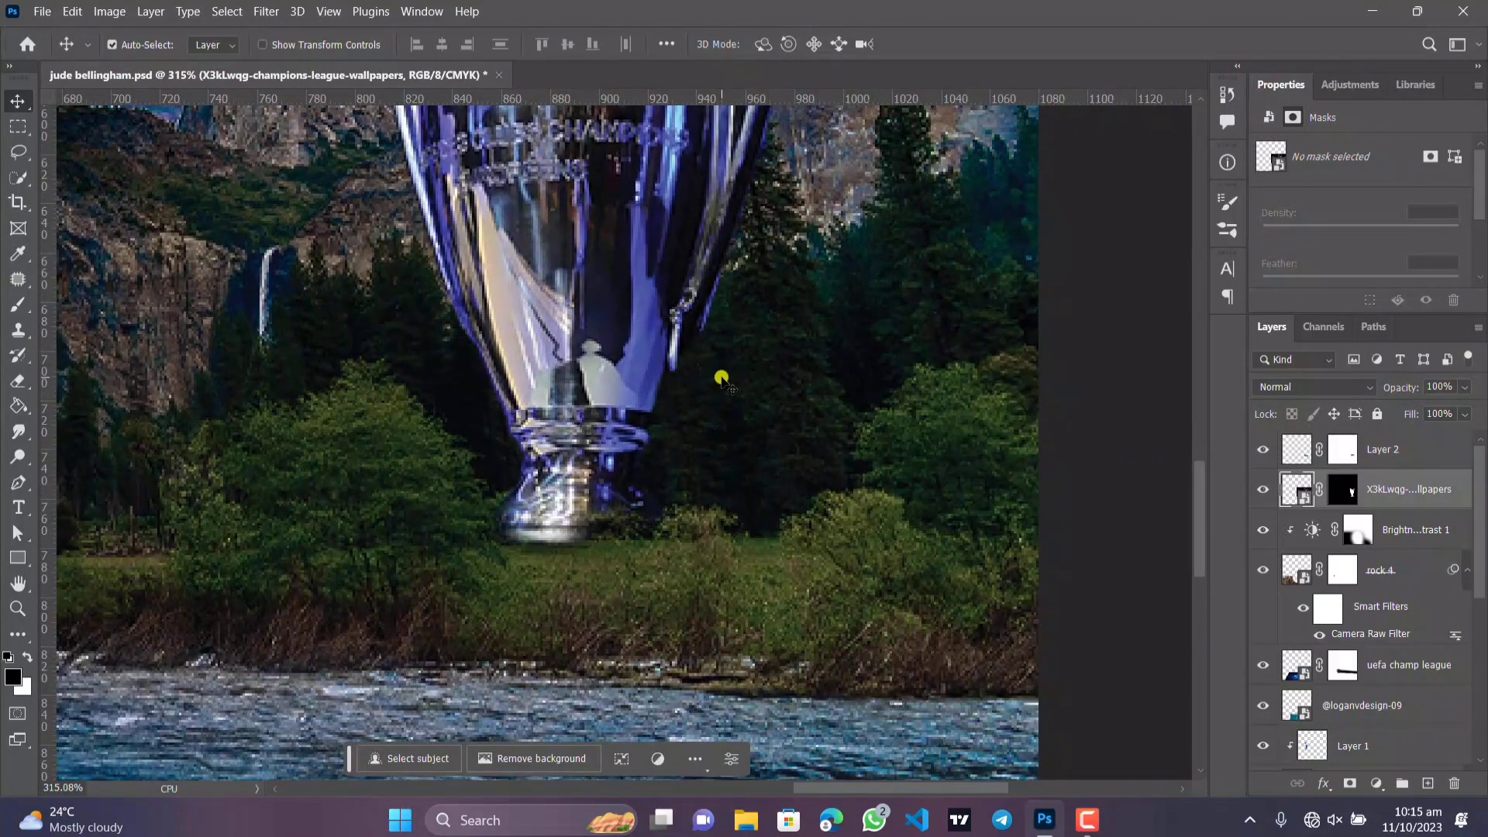
scroll(721, 379, "down", 4)
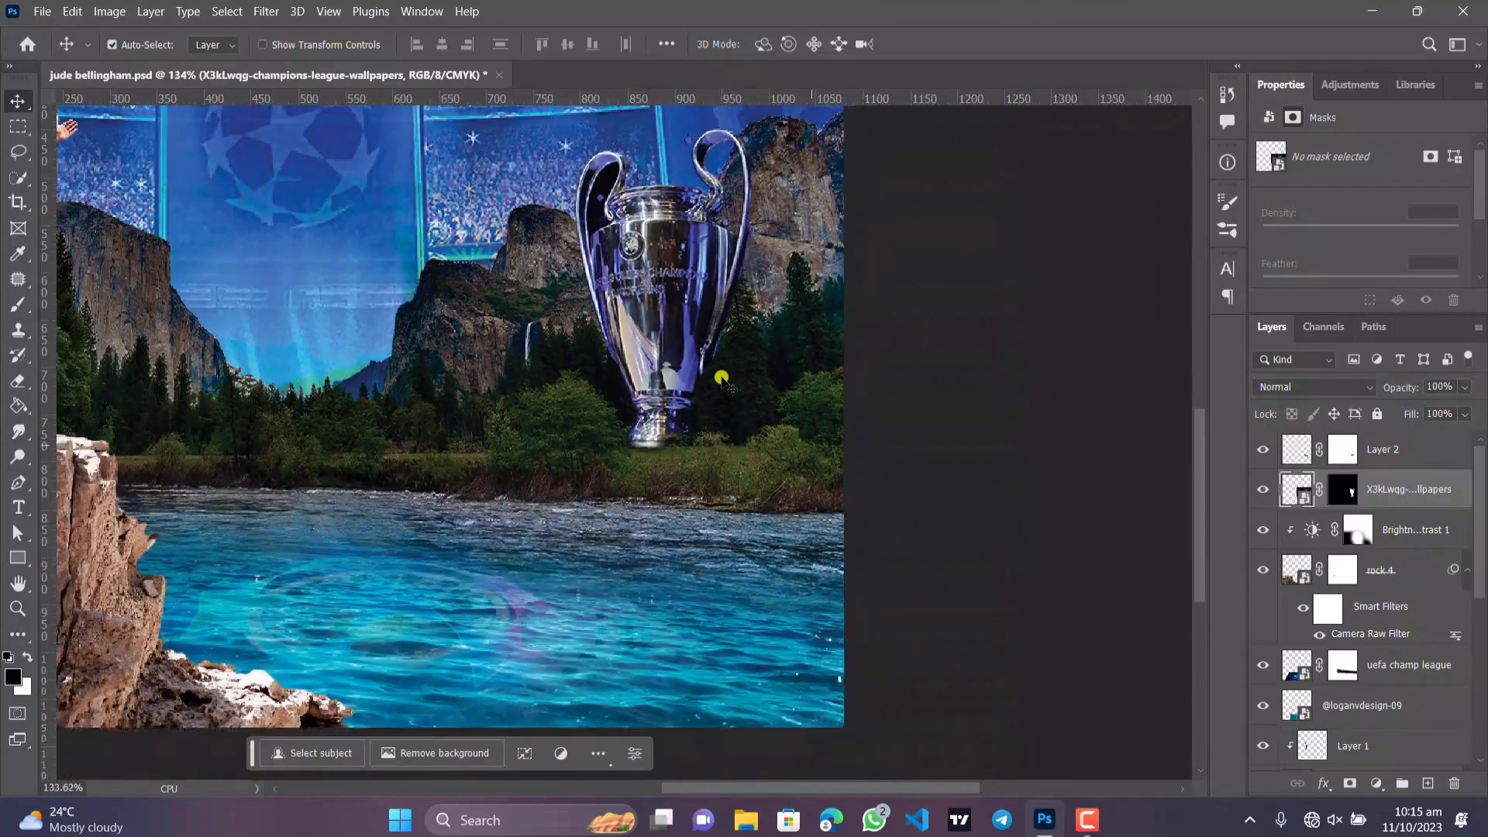
scroll(721, 380, "down", 1)
scroll(482, 356, "down", 2)
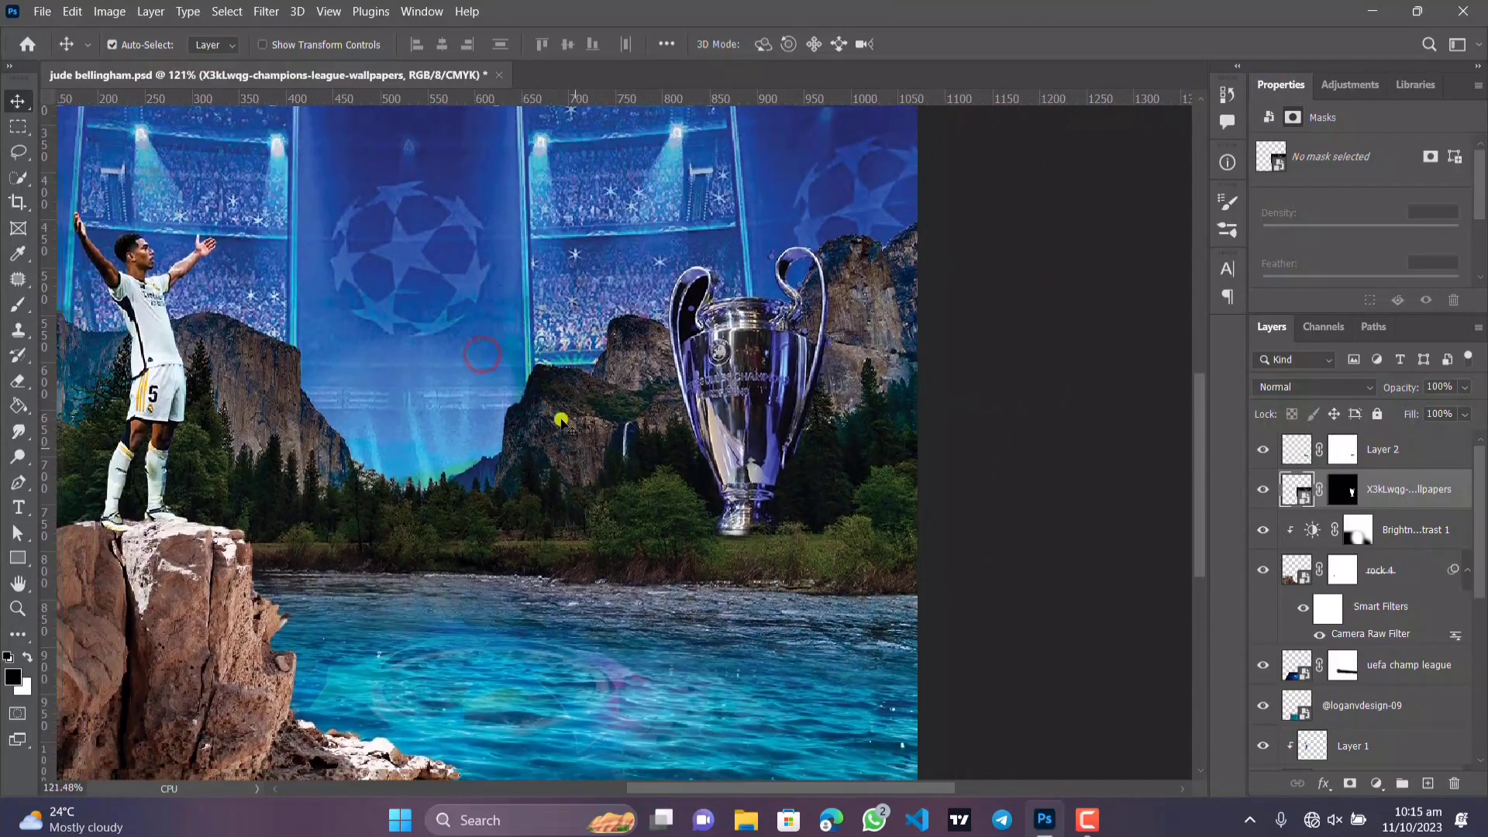
scroll(527, 364, "down", 2)
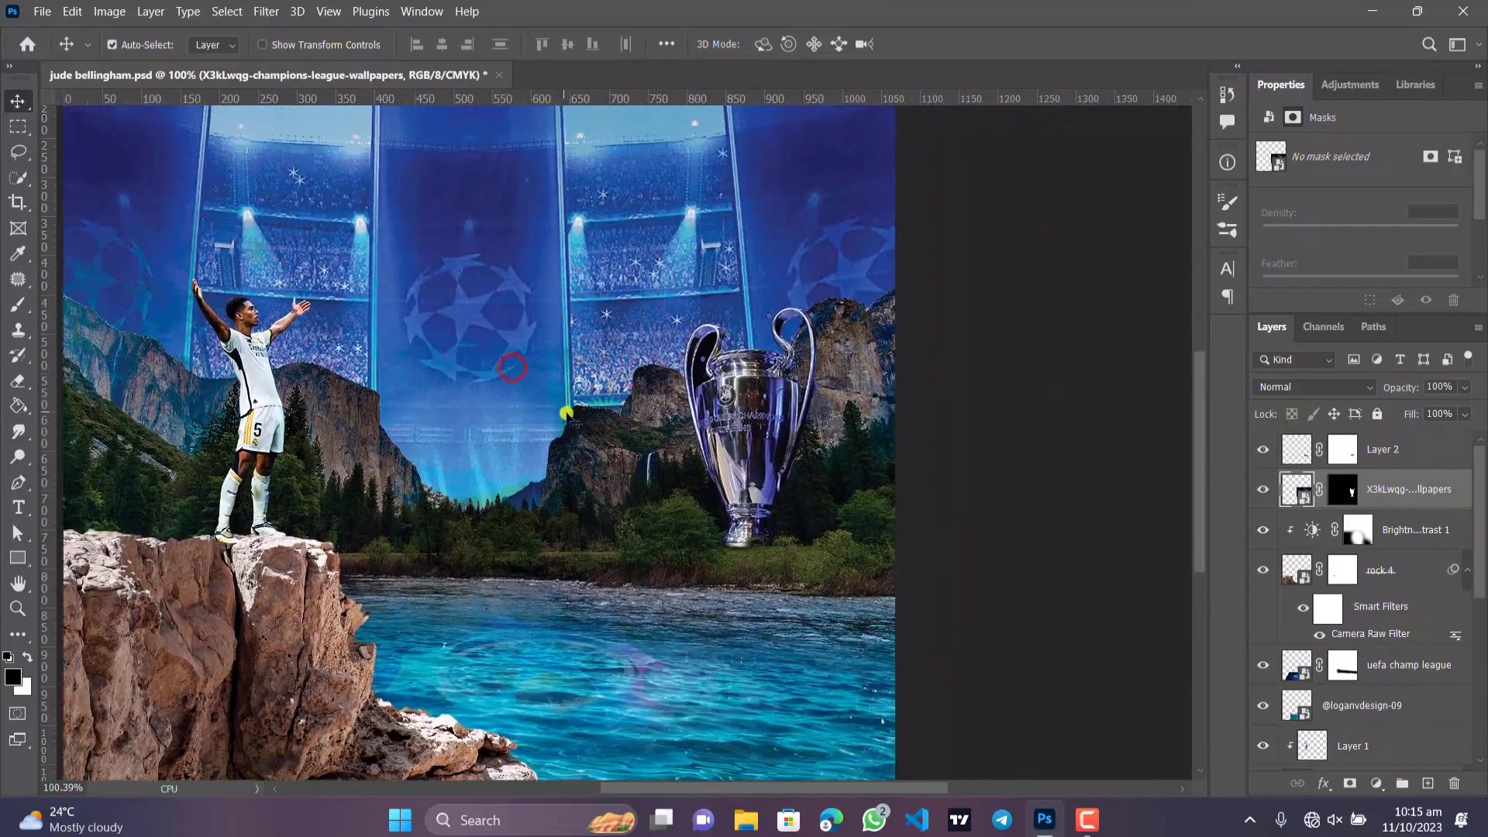
scroll(581, 388, "down", 1)
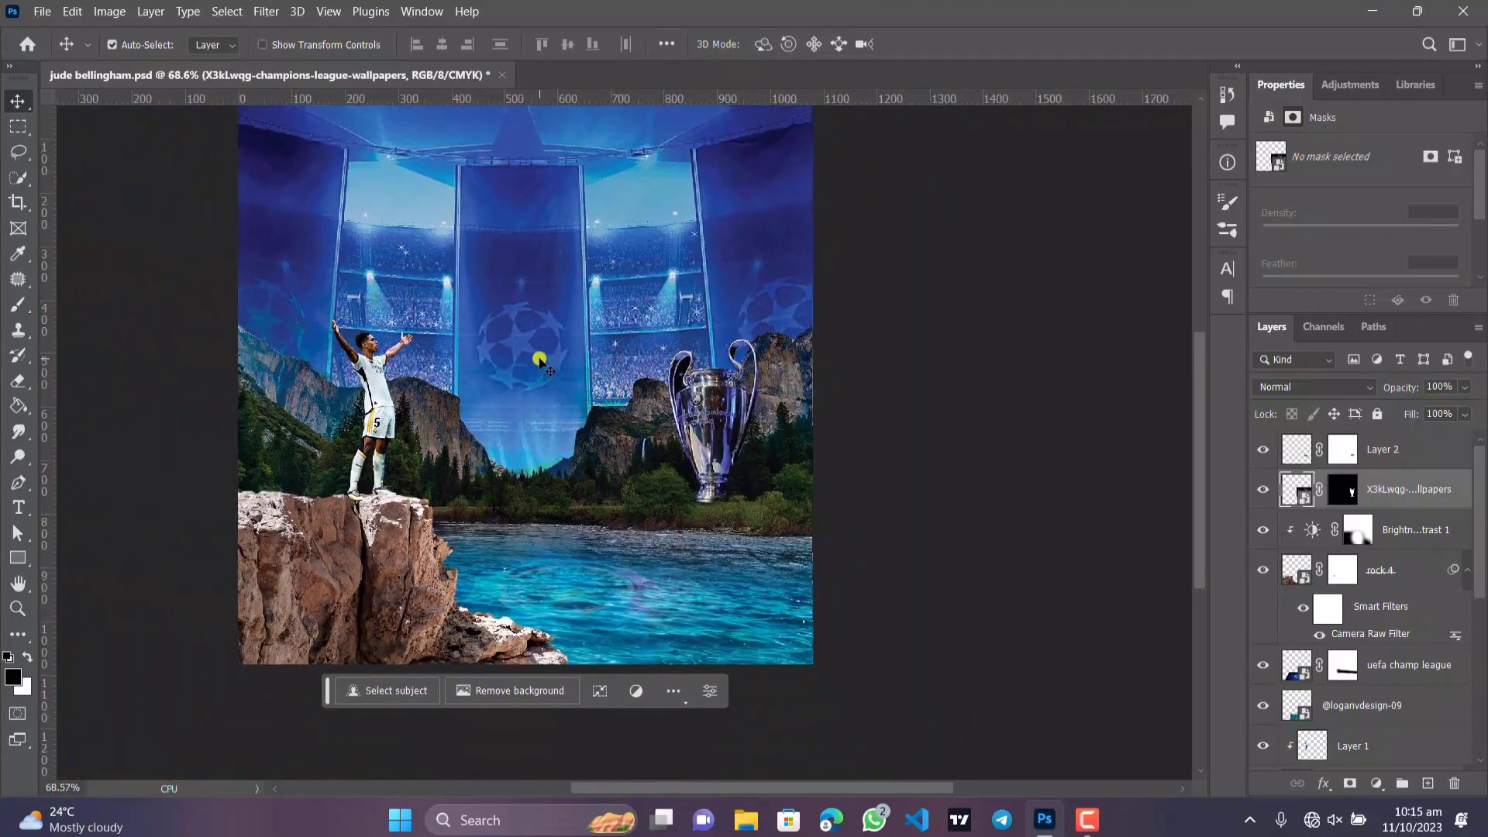
left_click_drag(540, 361, 627, 407)
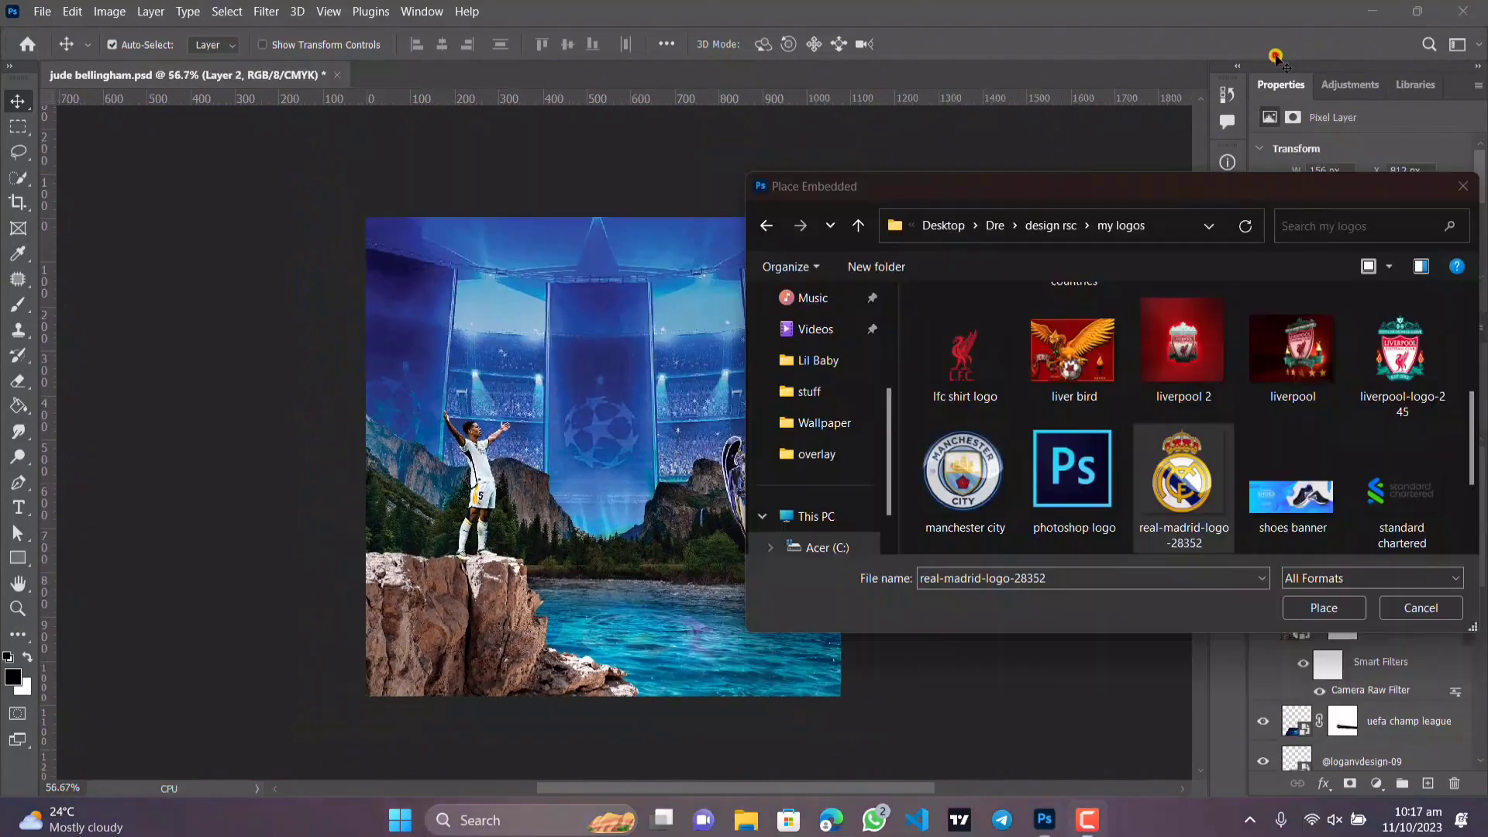
Place the real-madrid-logo-28352 image, scale it to 7.27% and position it on the upper part of the central stadium banner.
left_click(1184, 481)
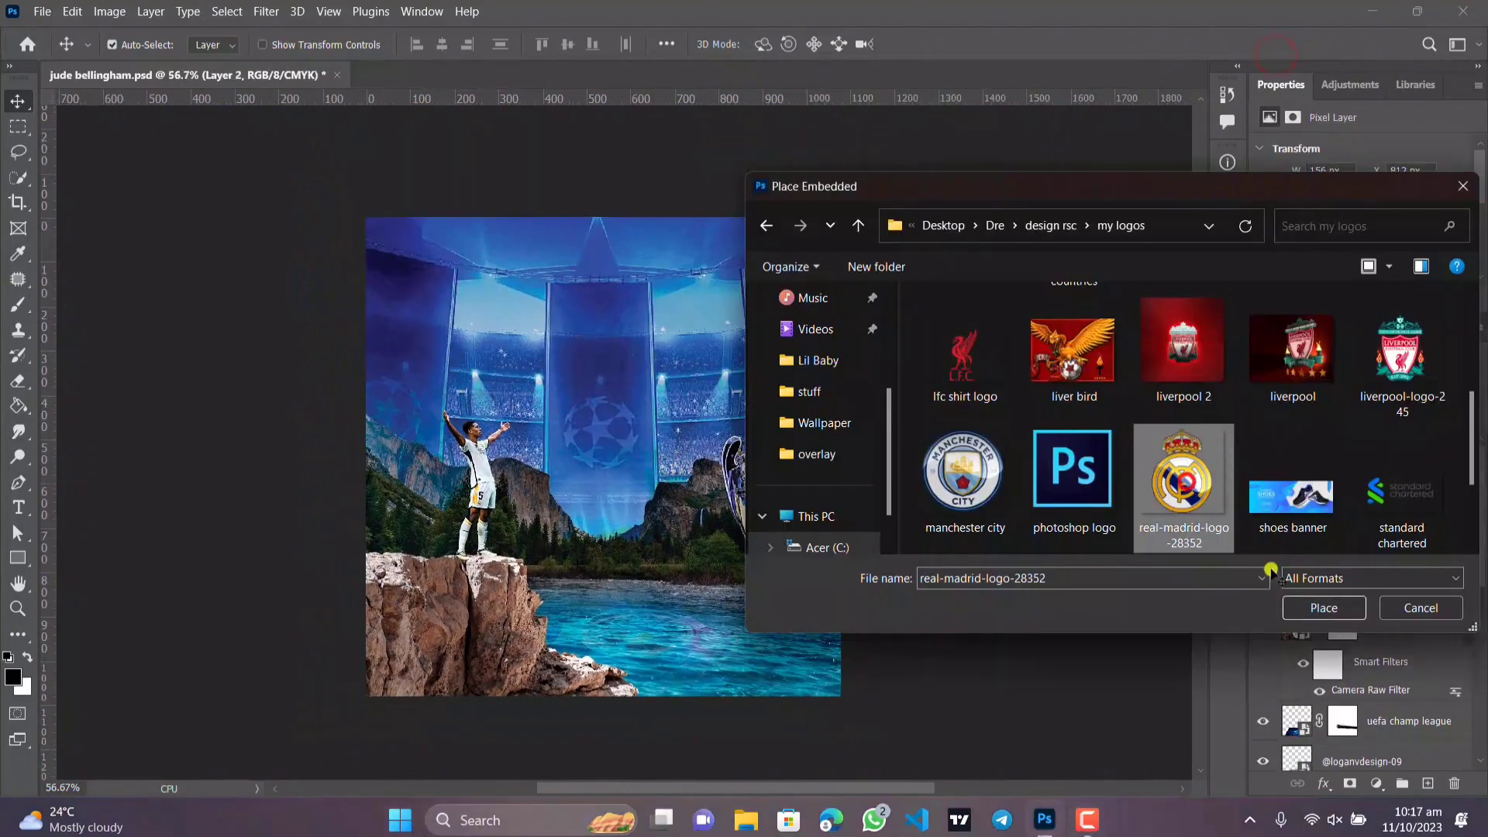
left_click(1324, 607)
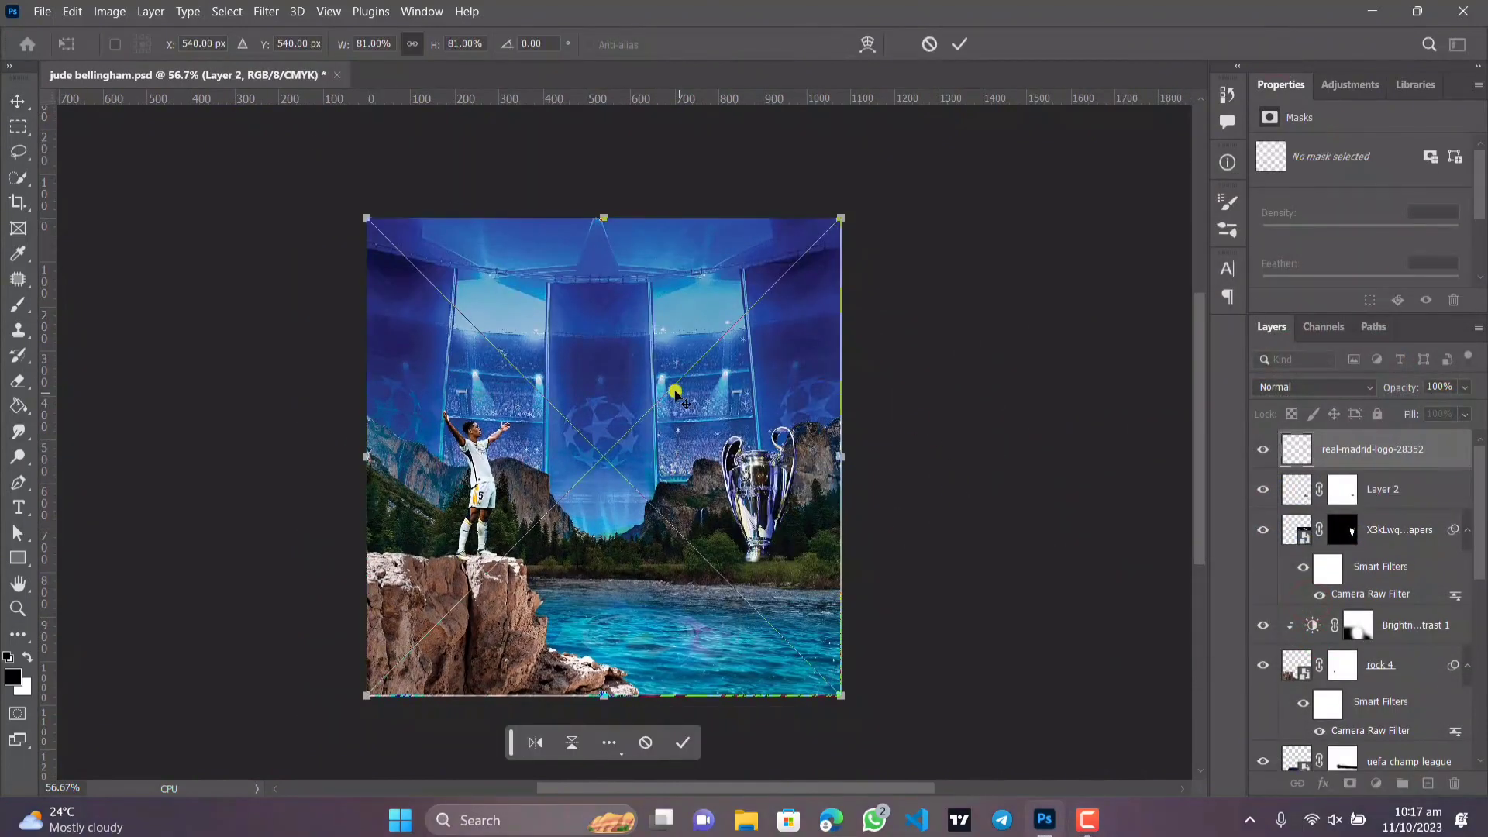
left_click_drag(838, 217, 558, 505)
left_click_drag(442, 647, 593, 407)
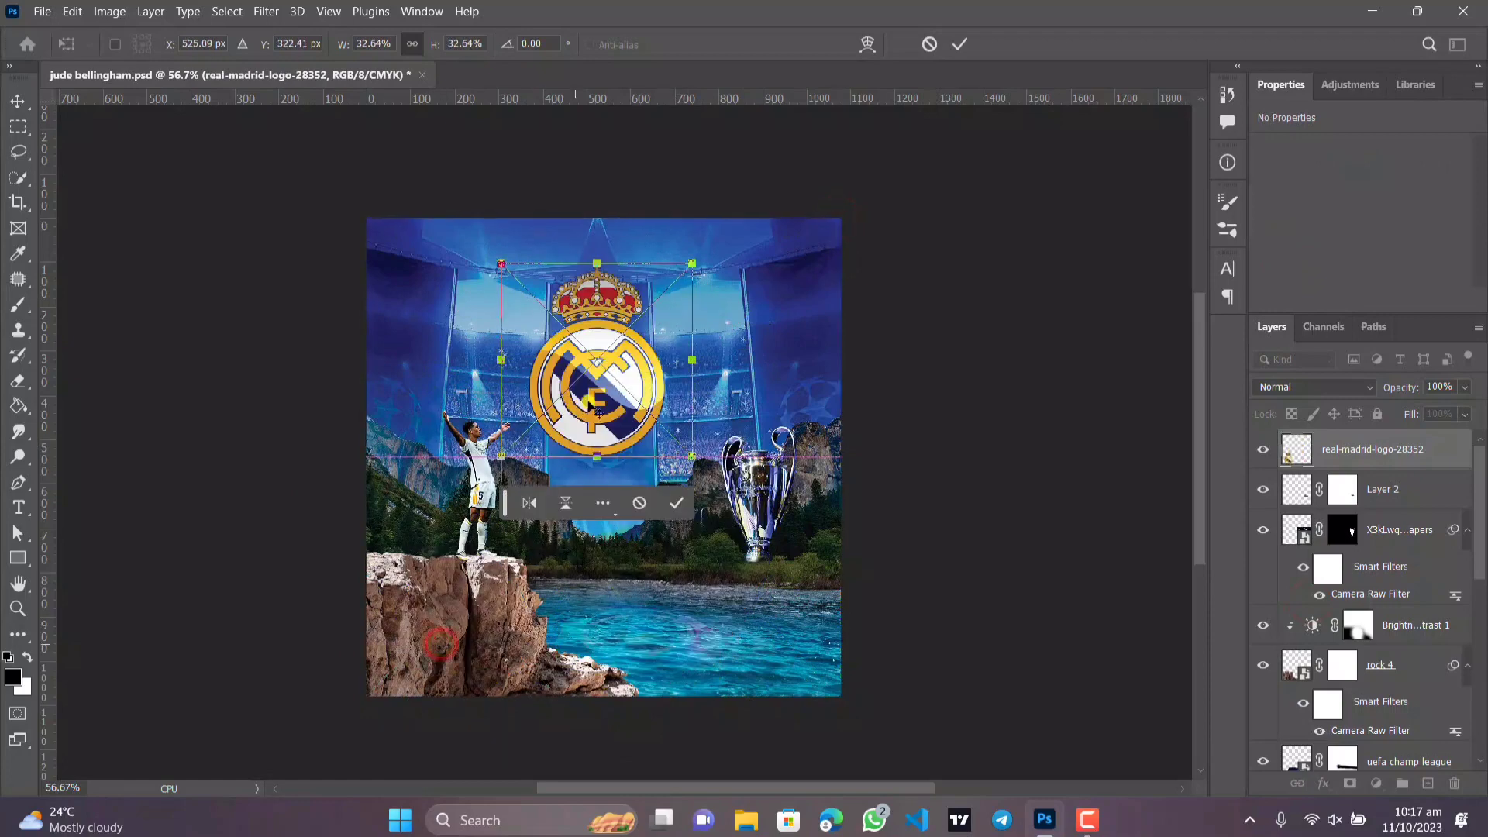
left_click_drag(692, 265, 601, 340)
left_click_drag(638, 290, 604, 331)
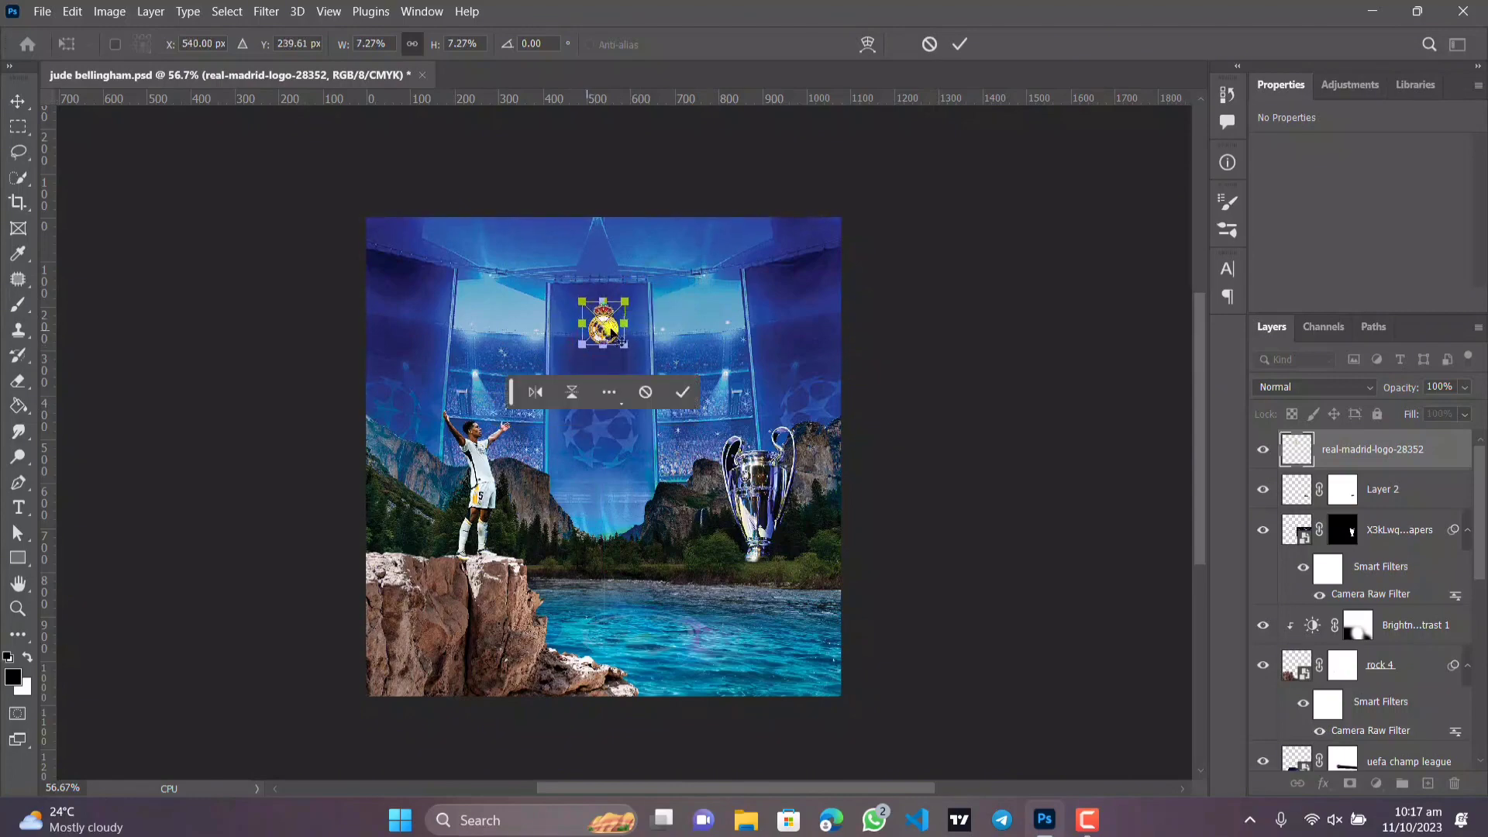
left_click(681, 391)
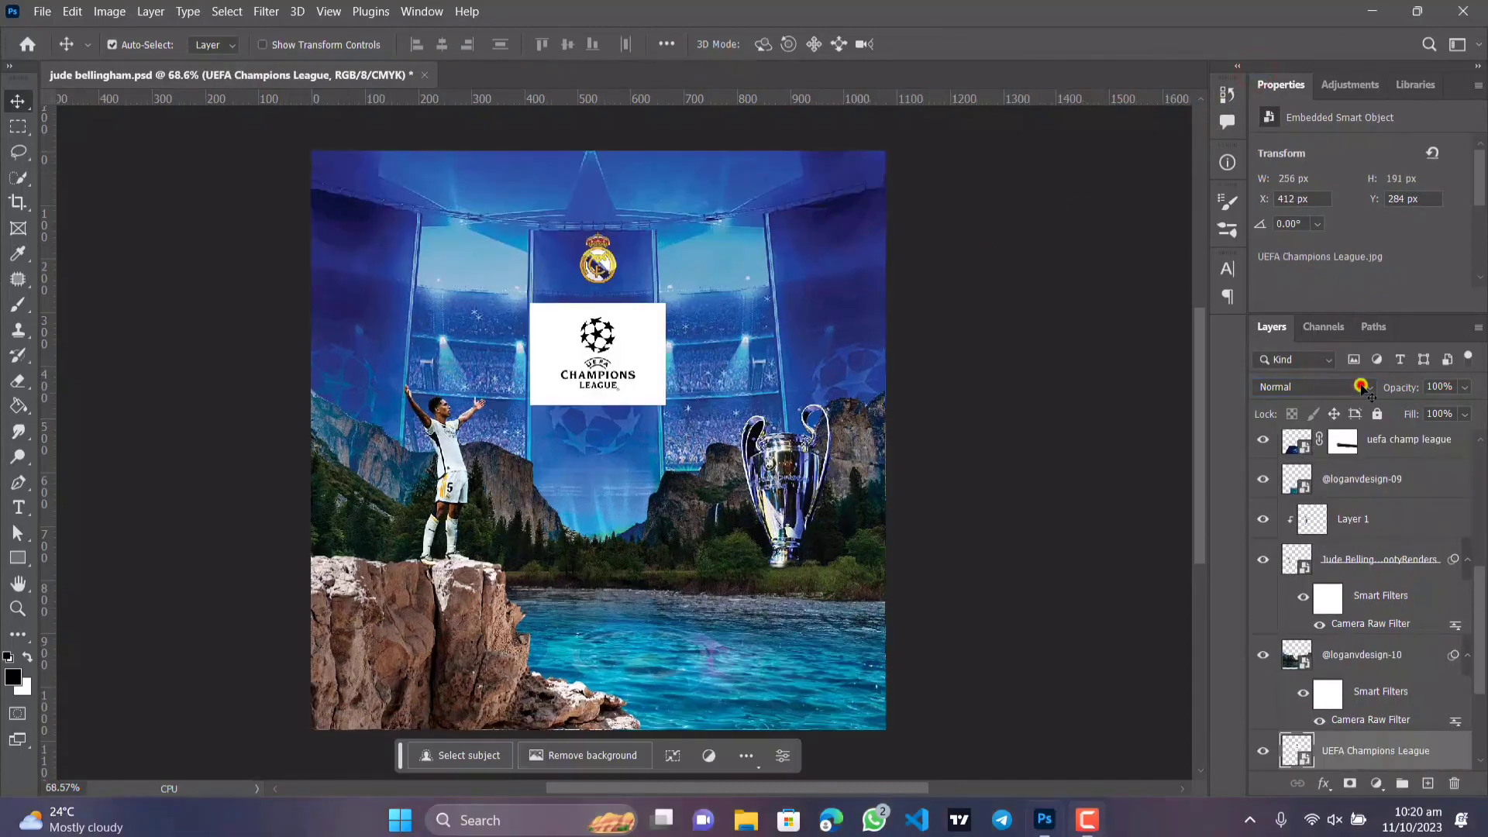
Set the UEFA Champions League layer's blend mode to Divide and rearrange the logos, with the Champions League one at the top of the central banner.
left_click(1364, 387)
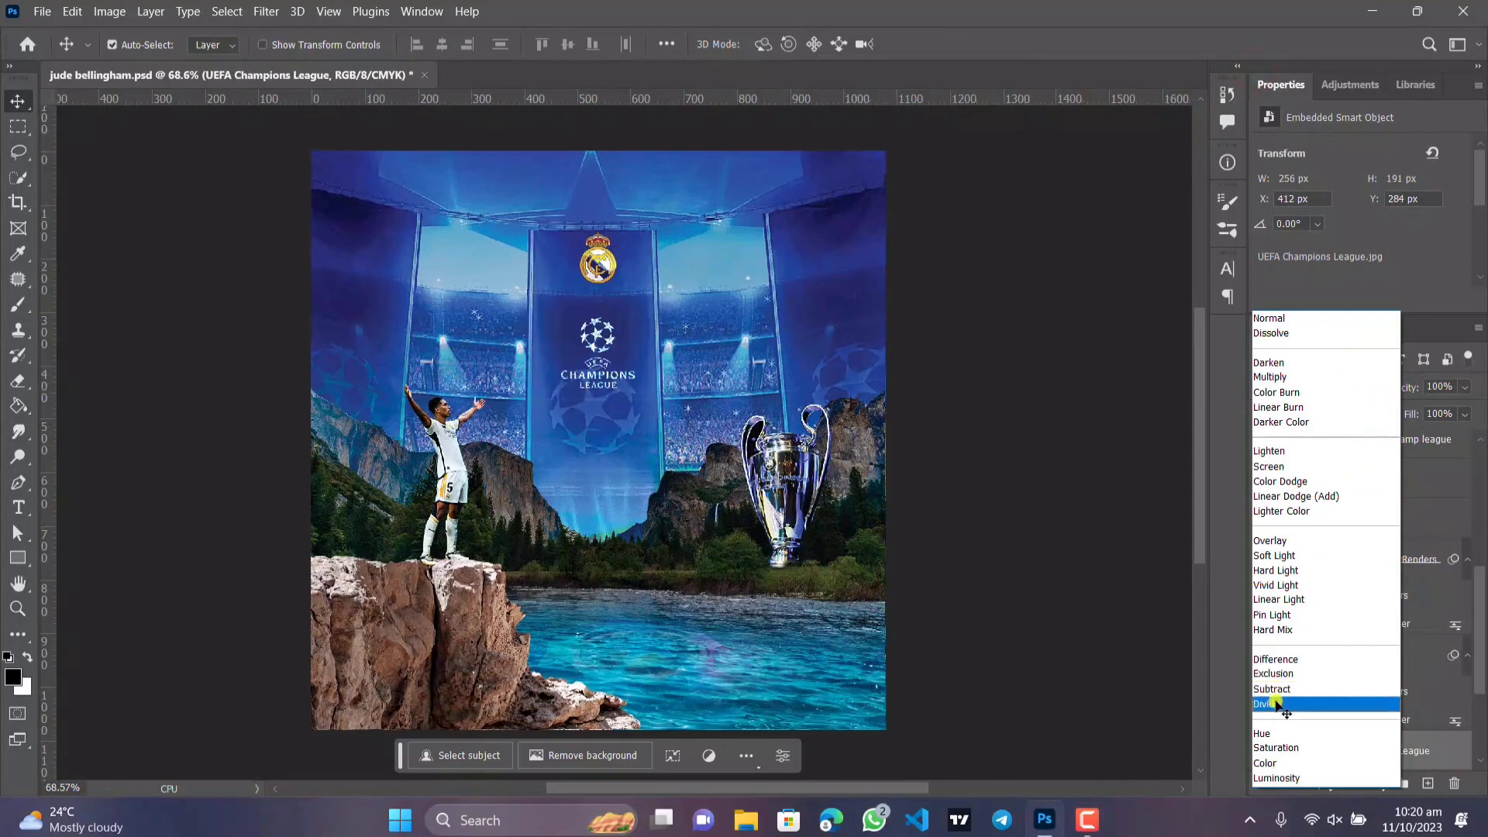
left_click(1275, 704)
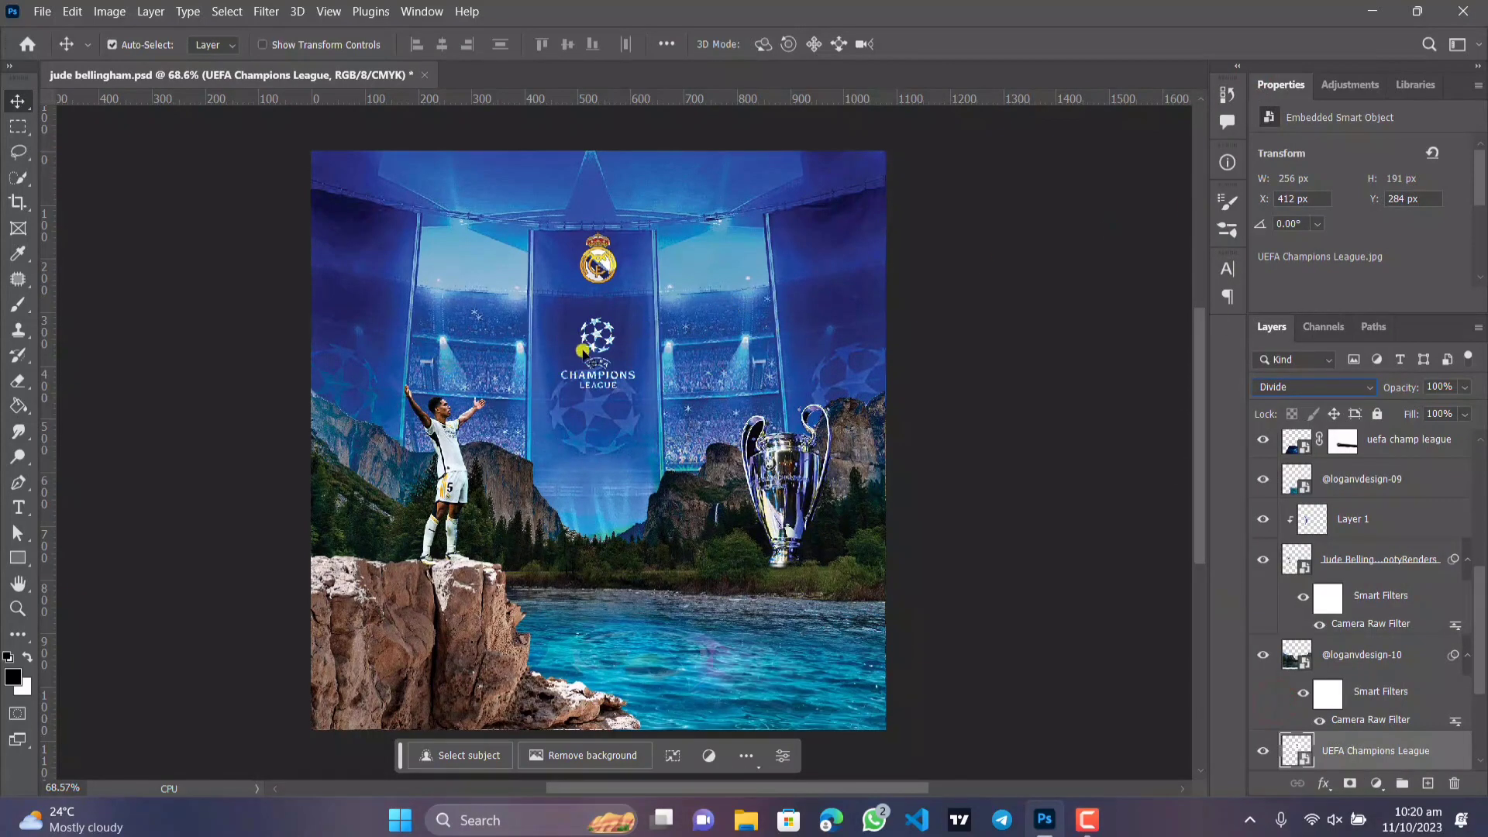
scroll(682, 341, "down", 2)
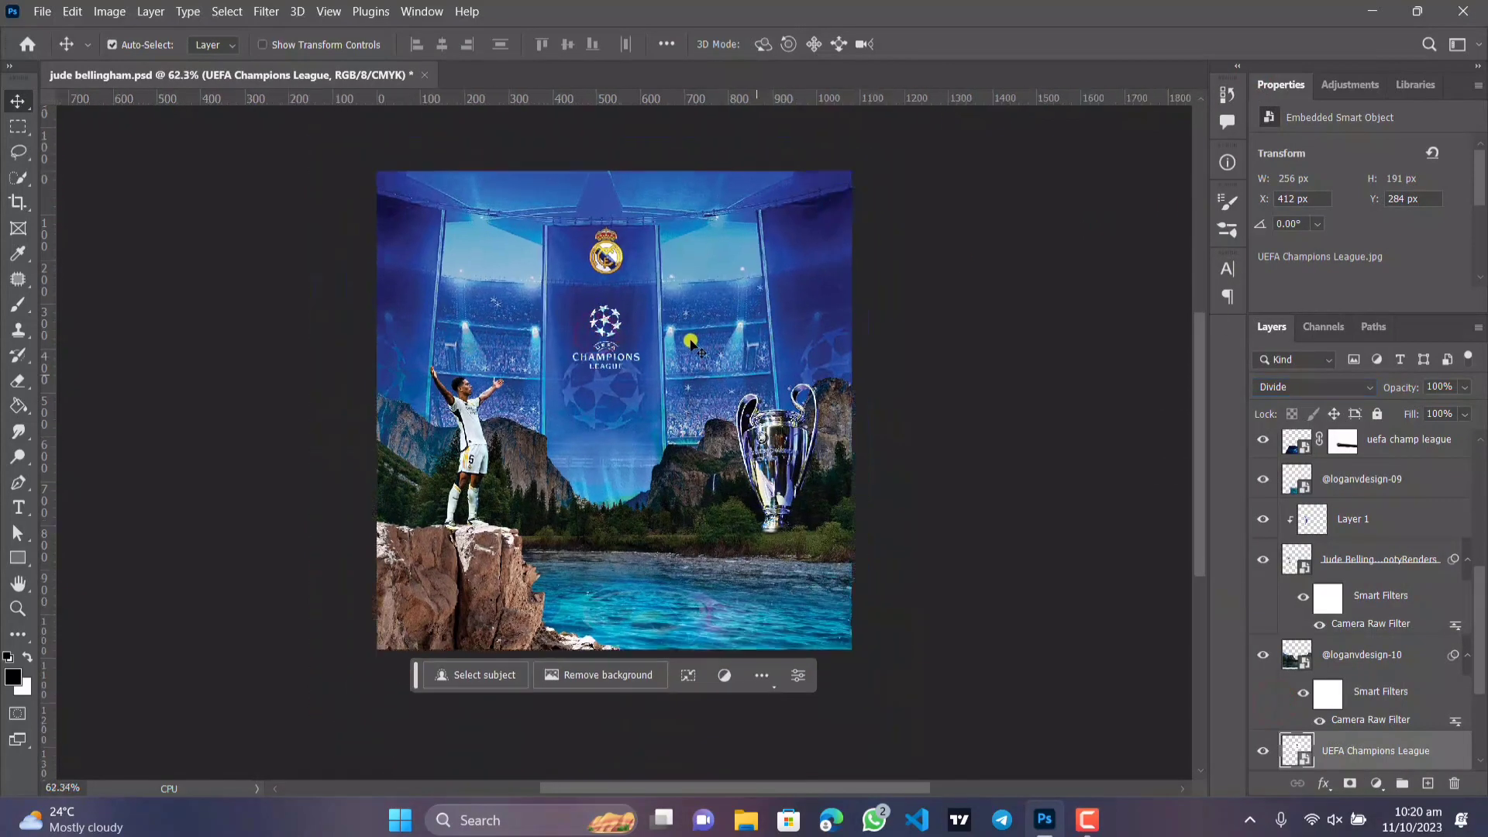
mouse_move(654, 440)
left_mouse_down()
mouse_move(686, 447)
mouse_move(663, 451)
left_mouse_up()
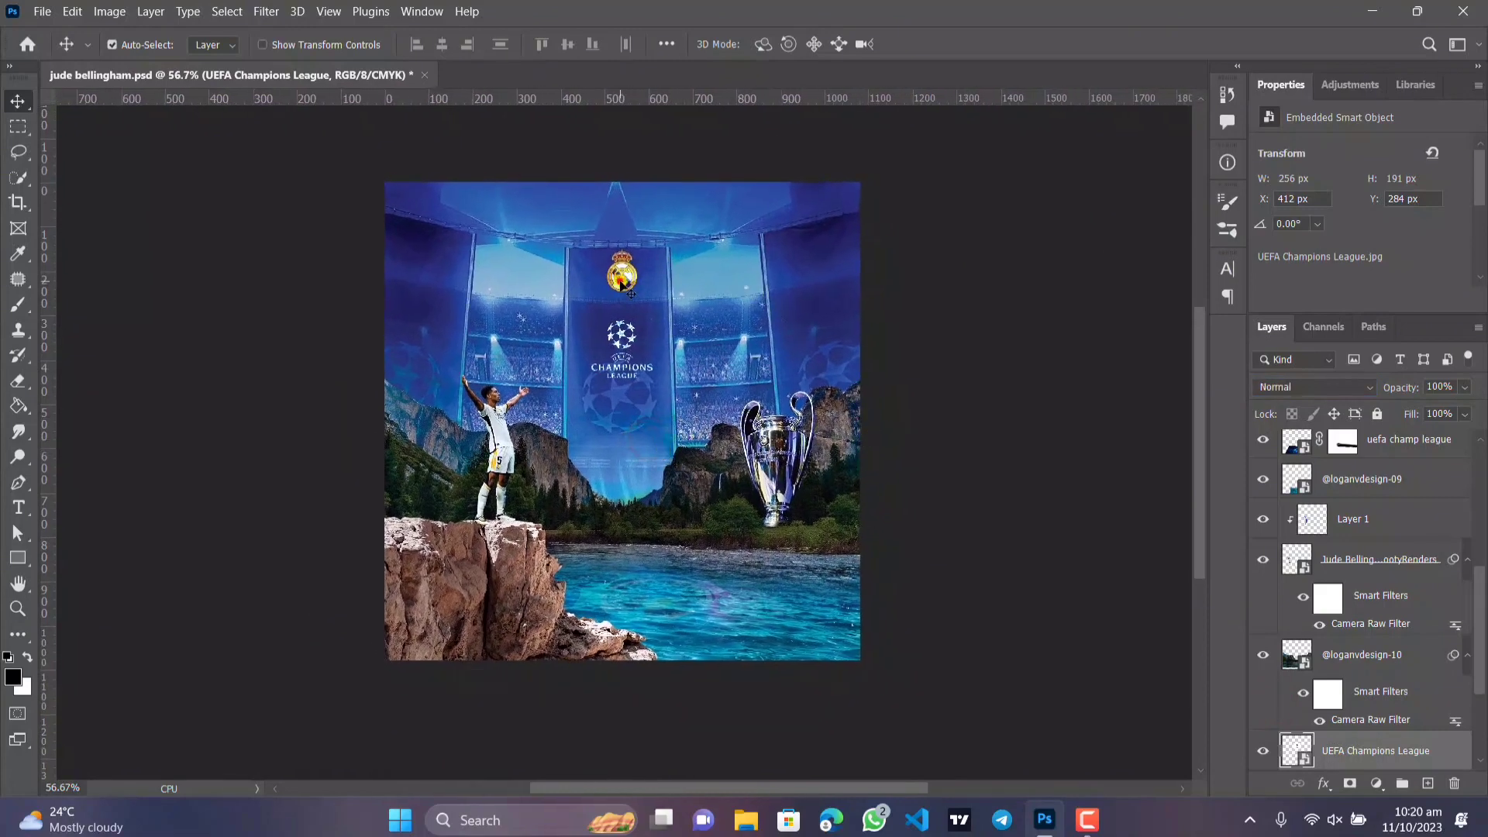
left_click_drag(645, 287, 558, 289)
left_click_drag(623, 333, 710, 375)
Scale the Real Madrid crest to 18.17% at the foot of the central banner and move its layer between rock 4 and uefa champ league.
key("ctrl+t")
left_click_drag(669, 437, 640, 473)
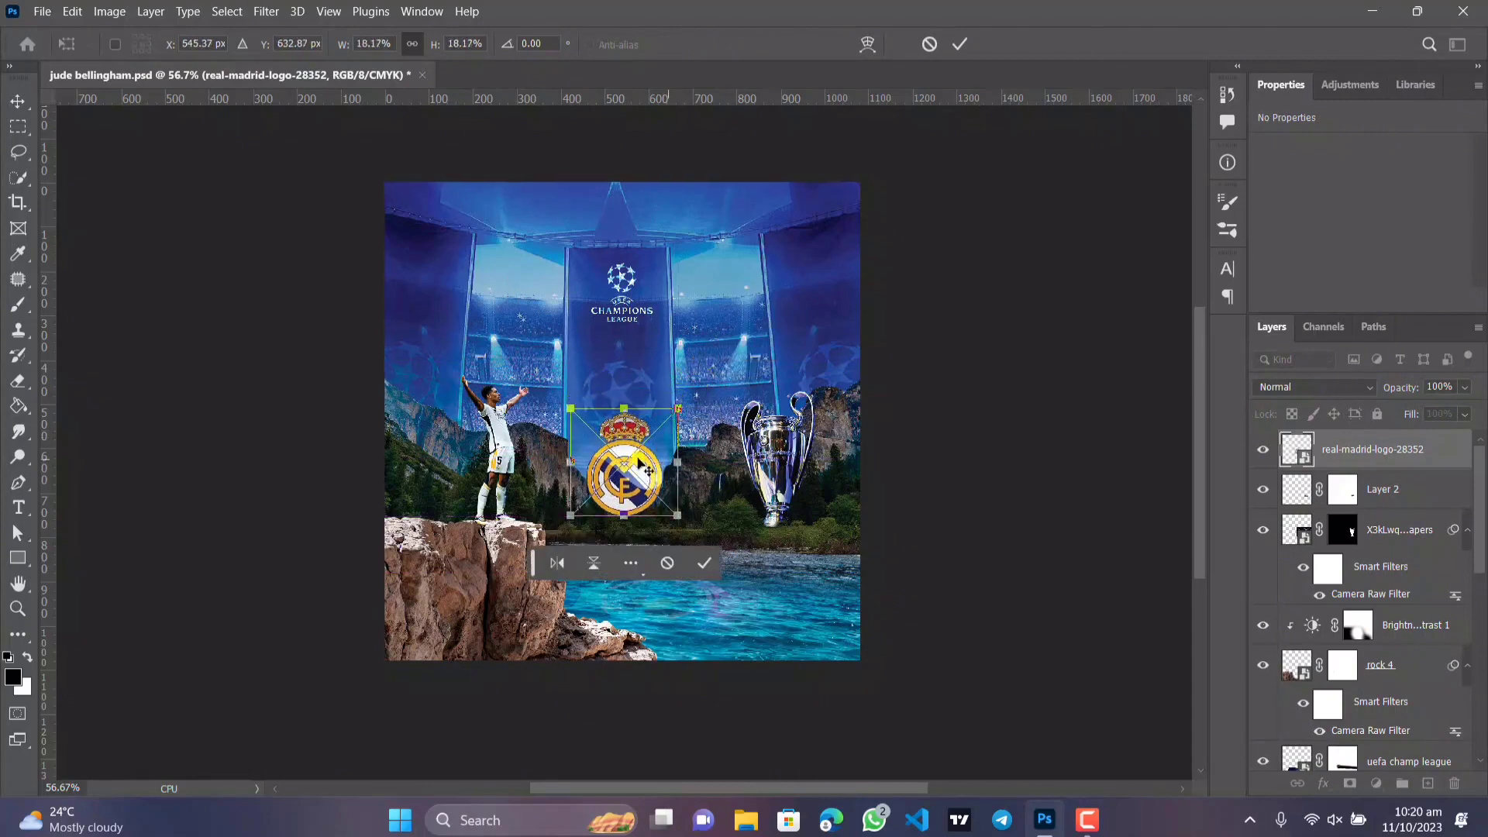
left_click(698, 564)
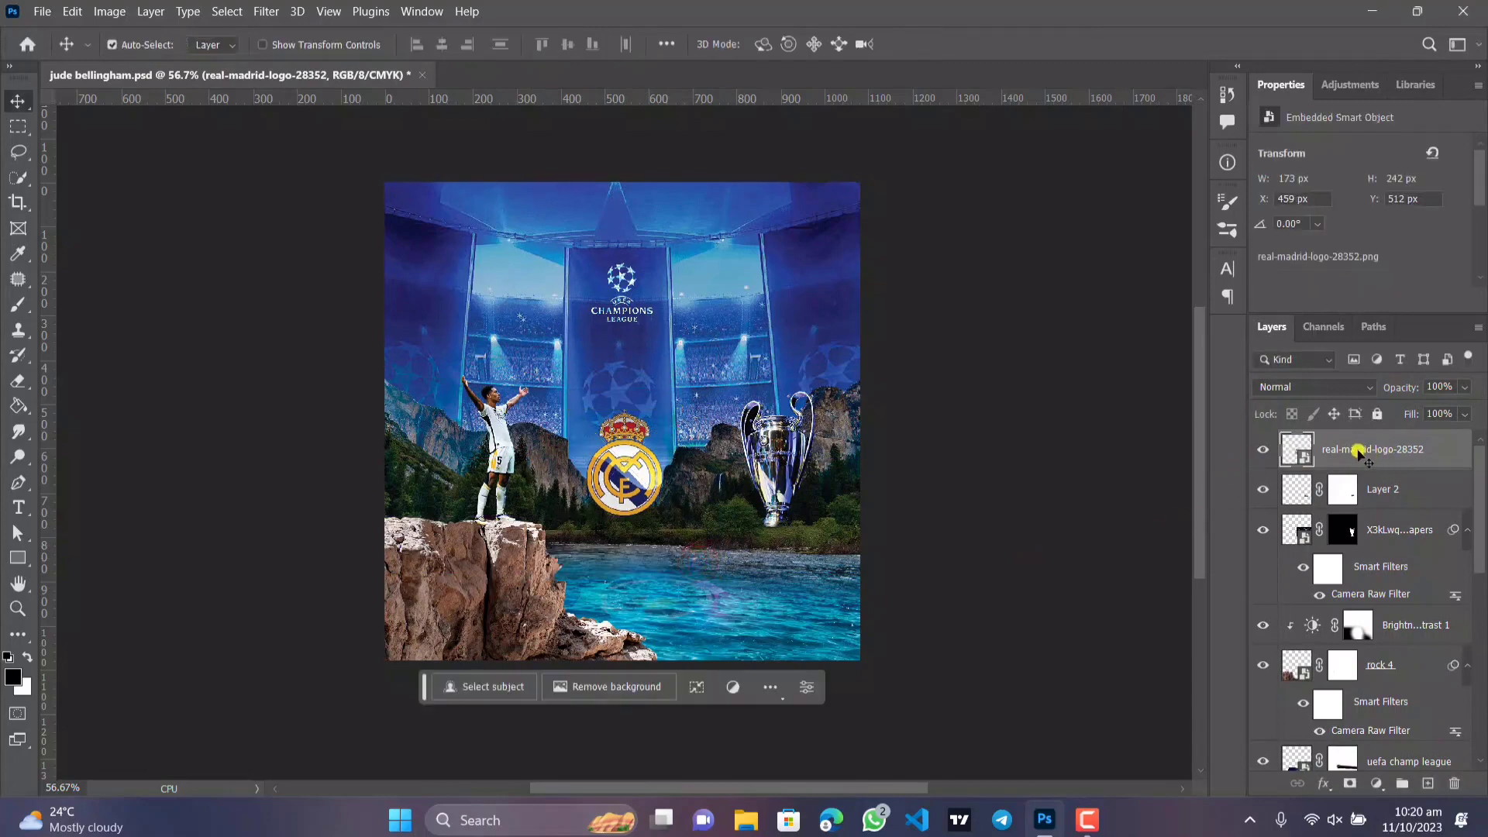
left_click_drag(1358, 454, 1414, 729)
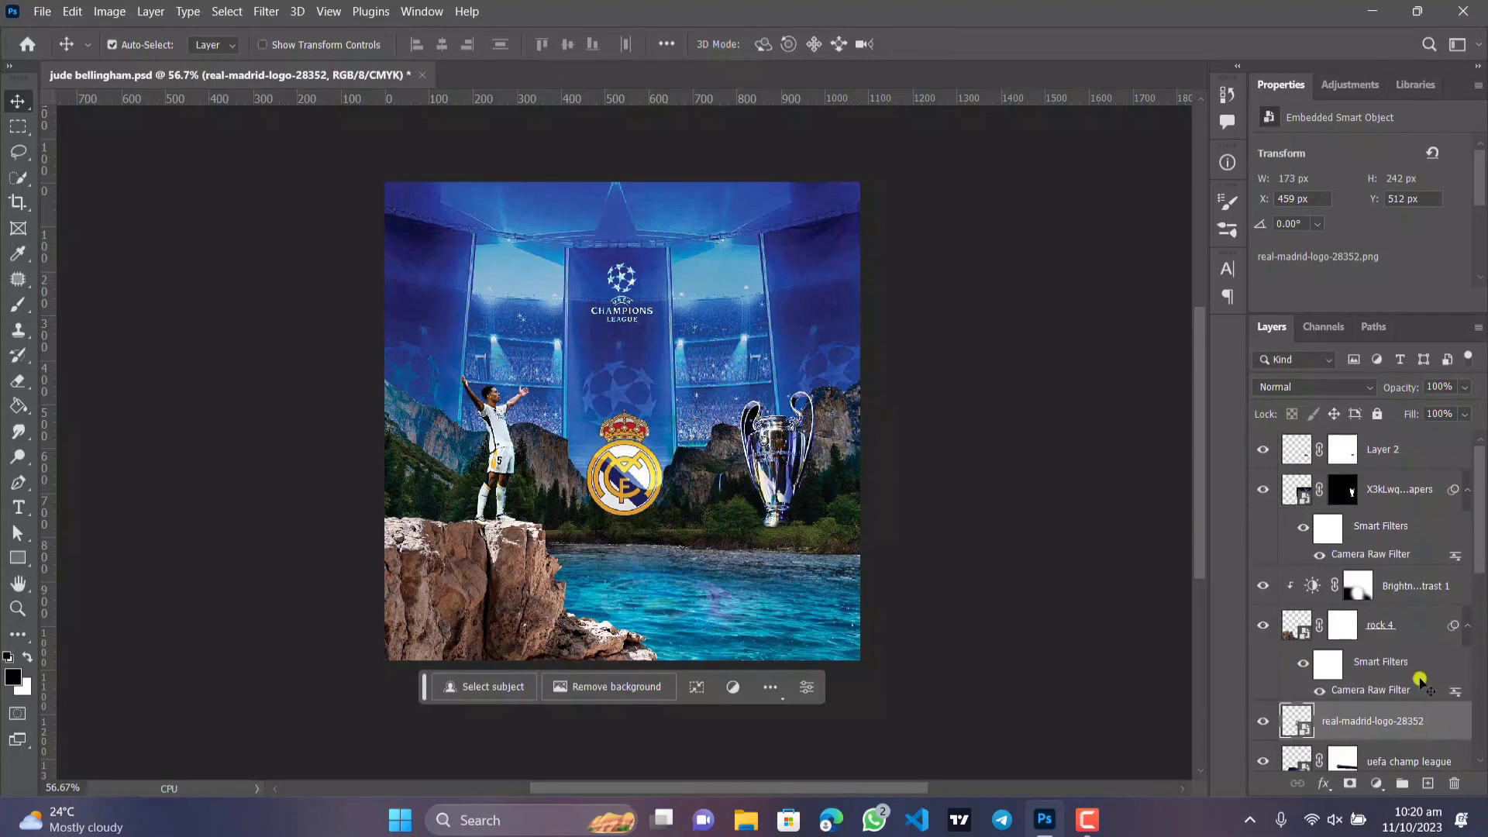
Place the Carlo Ancelotti - FootyRenders image, scale it to 4.98% and position it in the stadium above the footballer.
scroll(1420, 680, "down", 3)
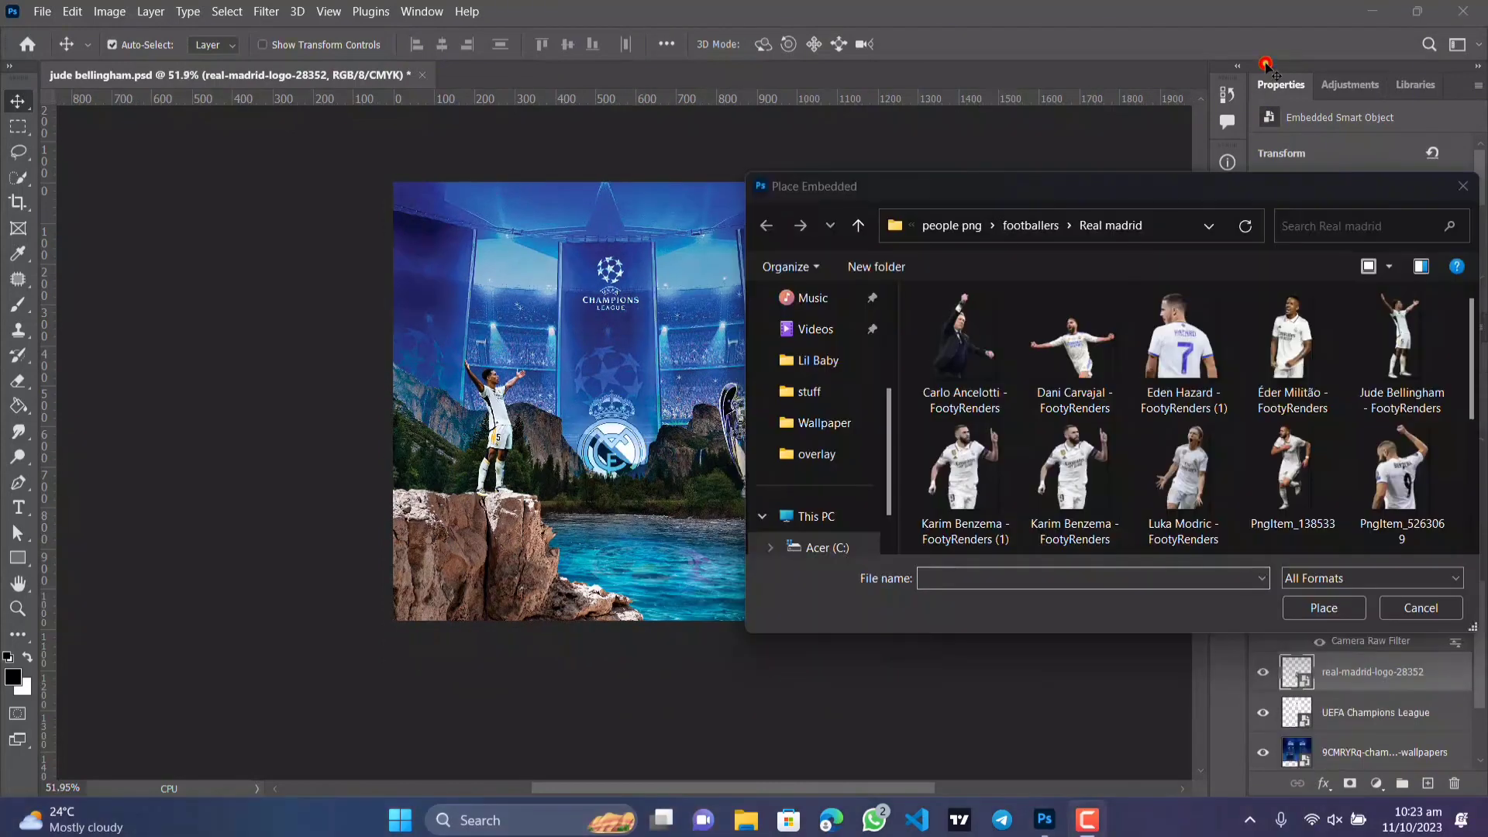
left_click(965, 333)
left_click(1323, 608)
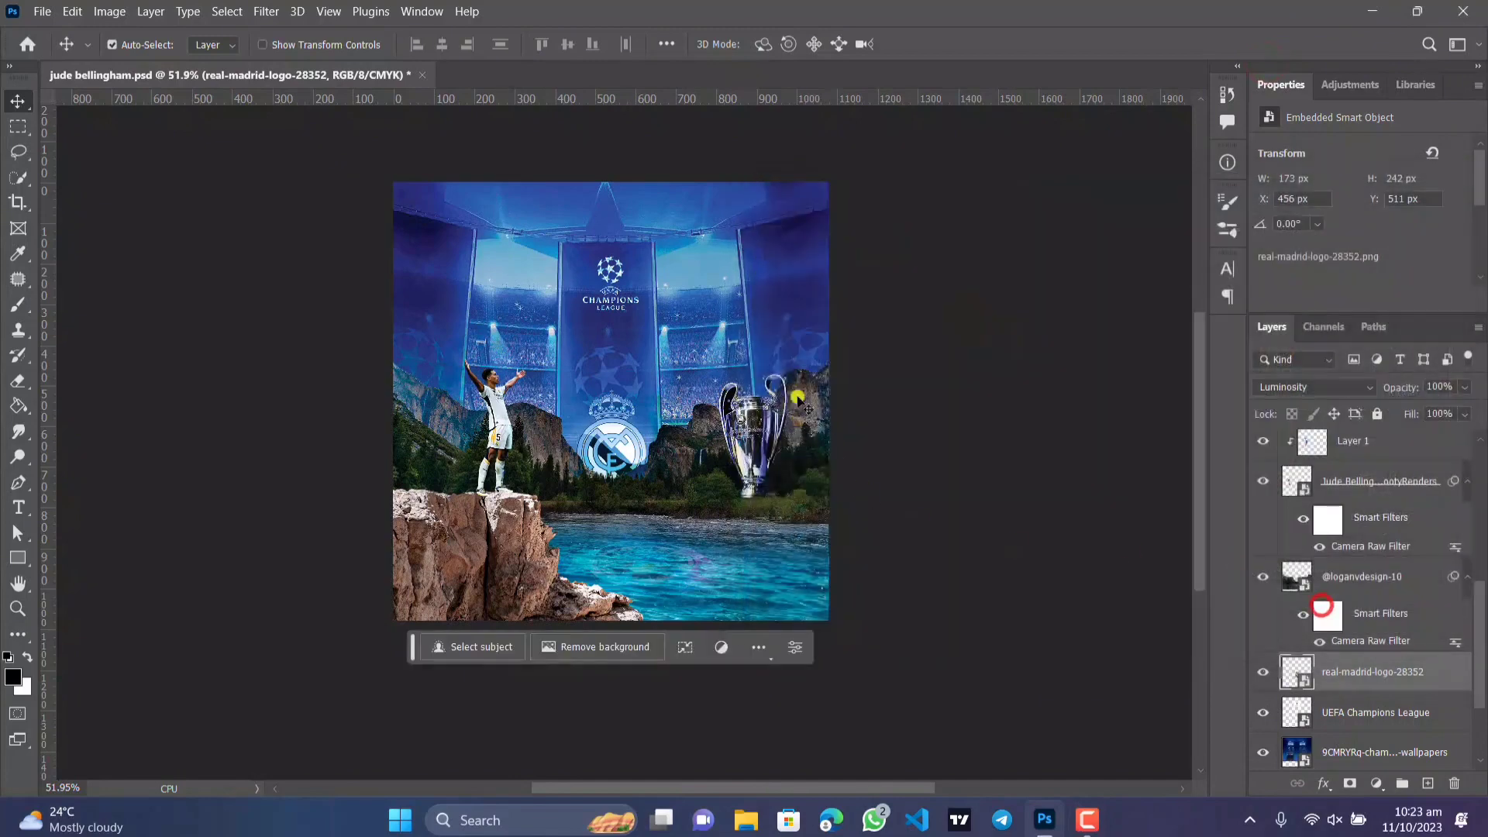
left_click_drag(772, 183, 695, 304)
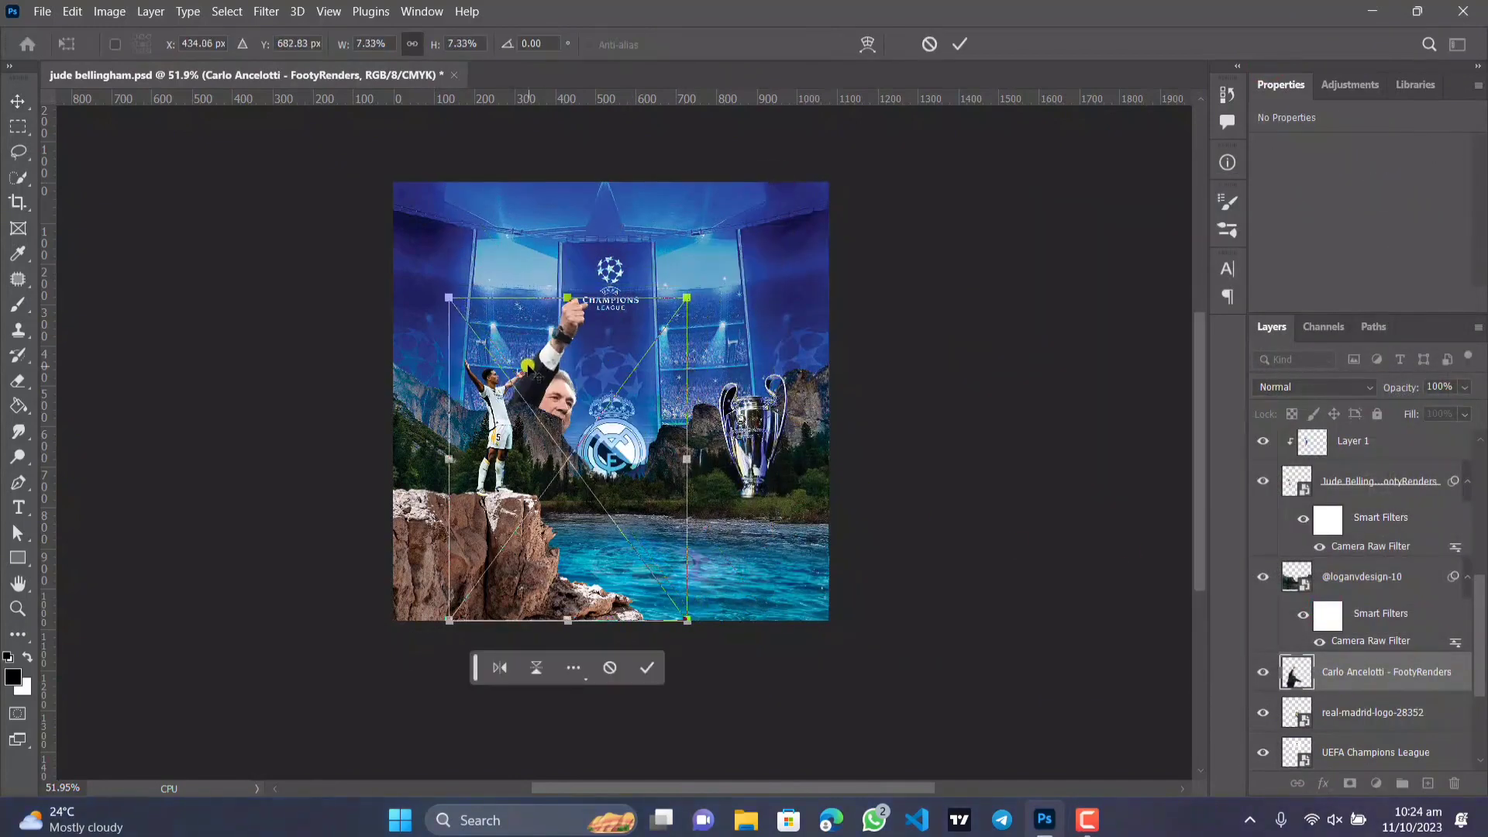
left_click_drag(546, 369, 495, 300)
left_click_drag(633, 230, 597, 280)
left_click_drag(485, 351, 515, 270)
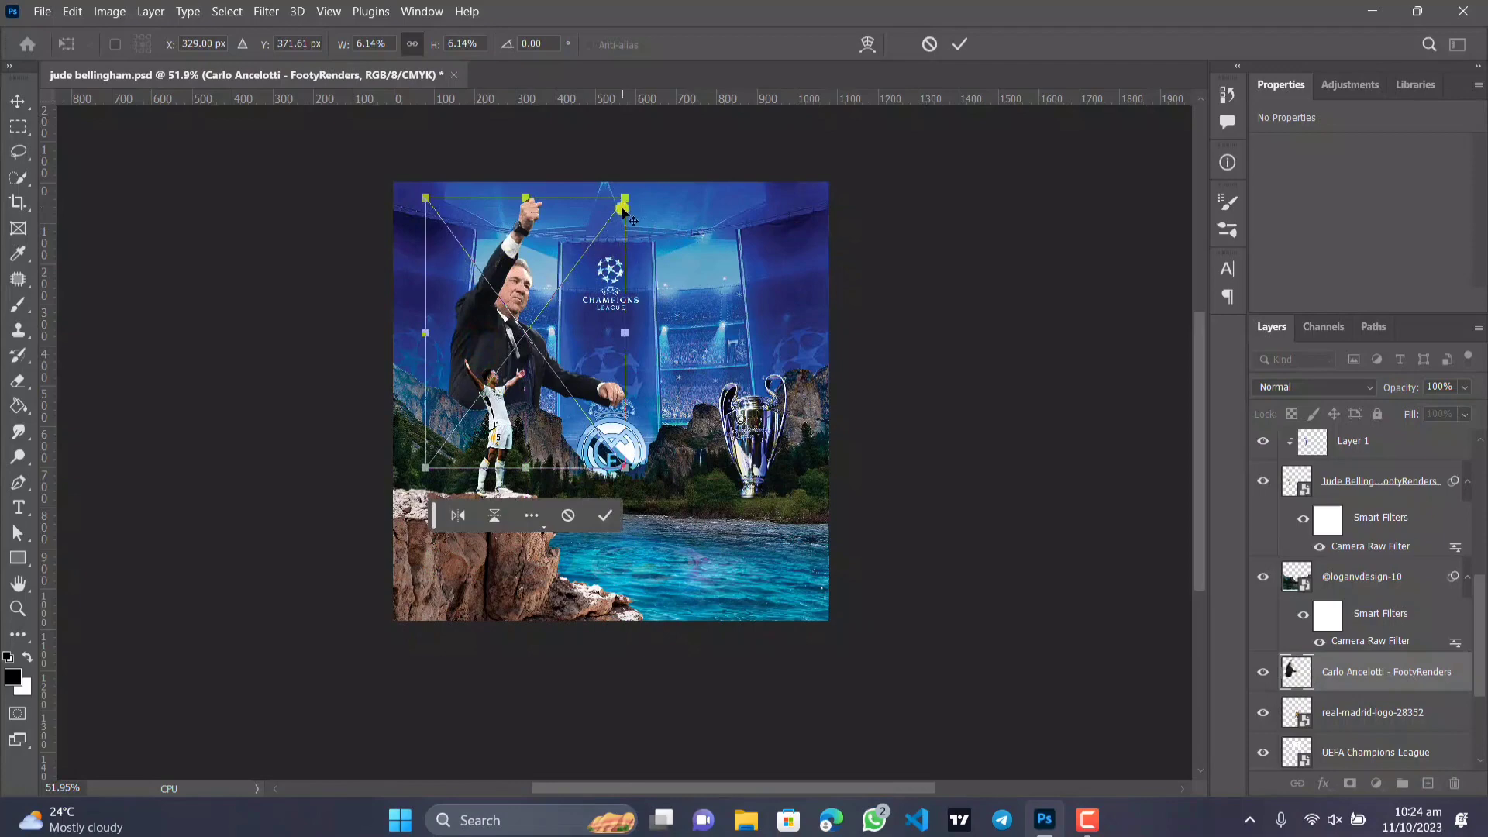
mouse_move(625, 207)
left_mouse_down()
mouse_move(611, 196)
mouse_move(606, 220)
left_mouse_up()
mouse_move(485, 351)
left_mouse_down()
mouse_move(502, 330)
mouse_move(489, 325)
left_mouse_up()
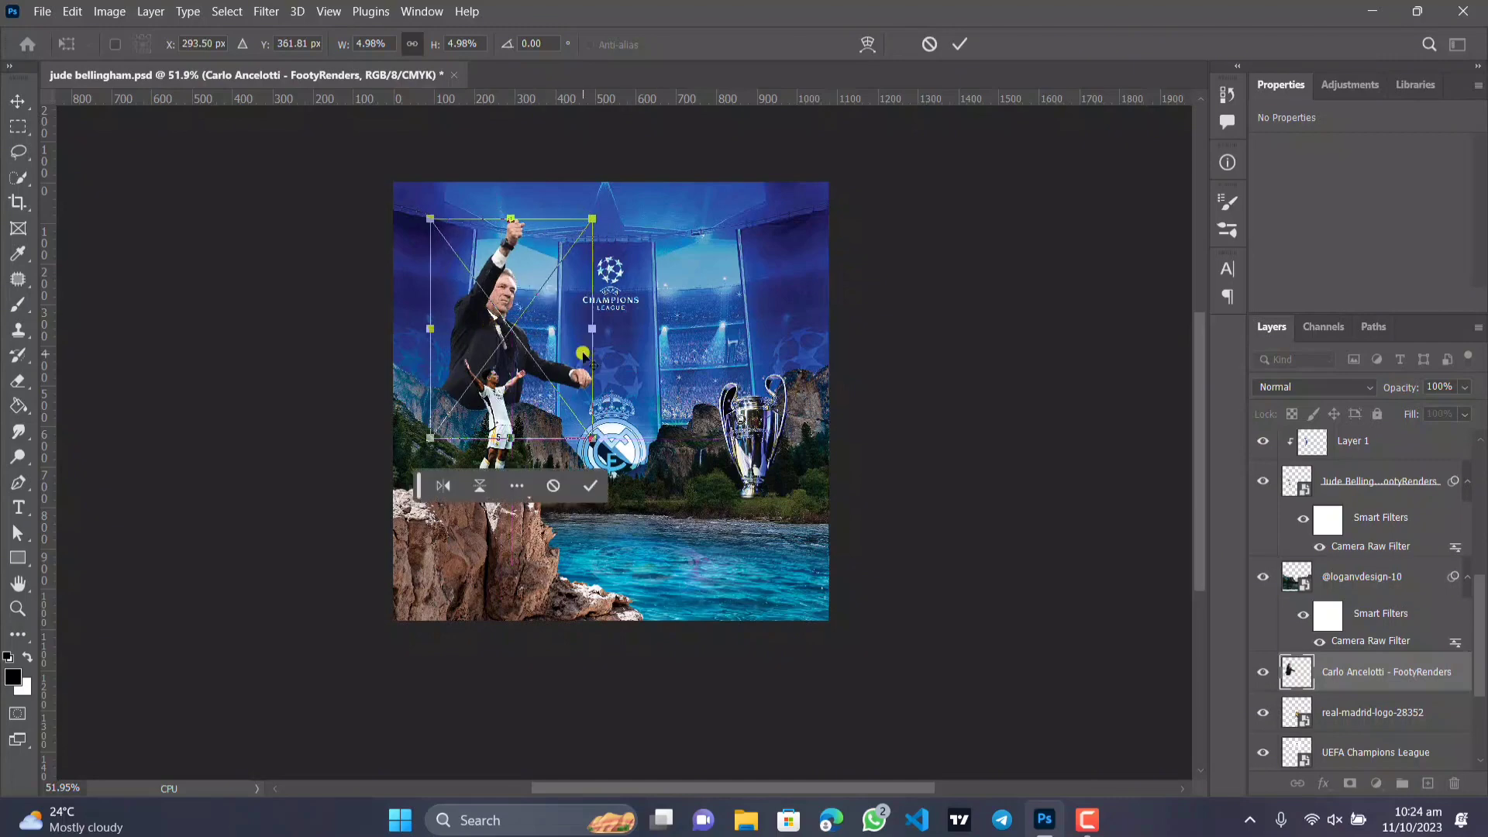
left_click(590, 485)
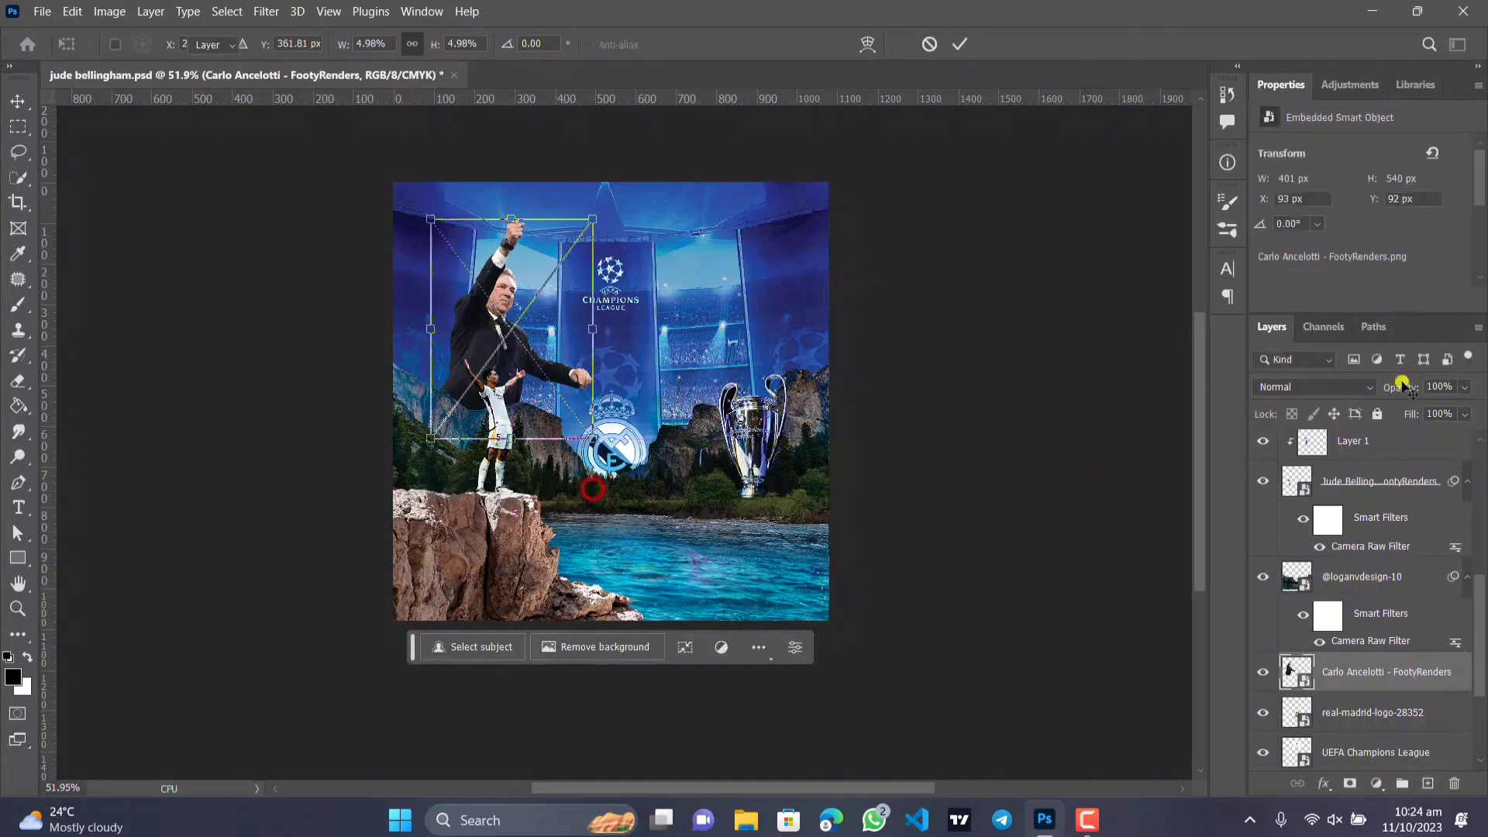
Set the Carlo Ancelotti layer's blend mode to Color Dodge and move it onto the stadium's left banner.
left_click(1367, 386)
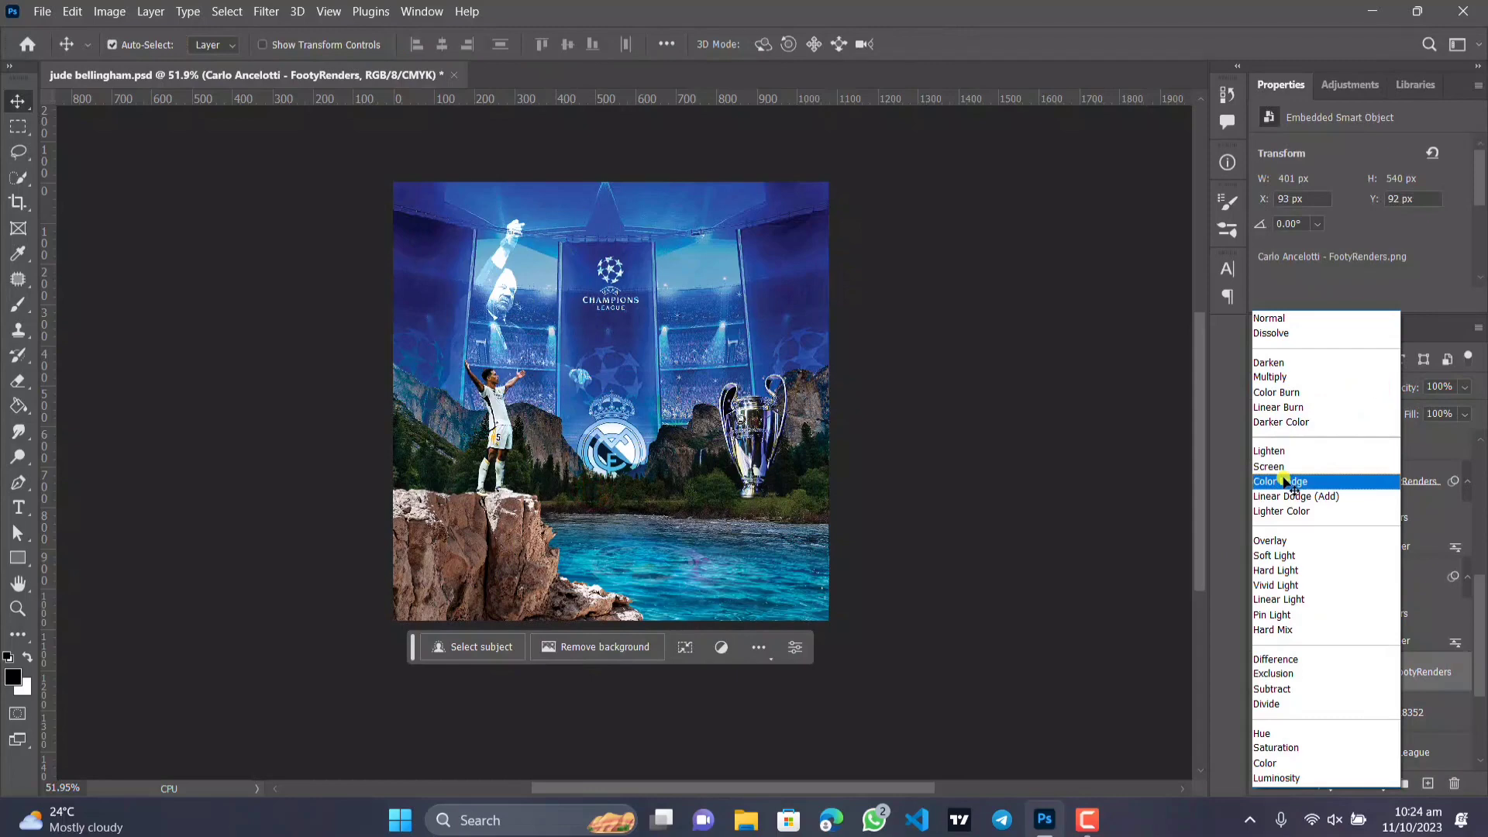
left_click(1283, 482)
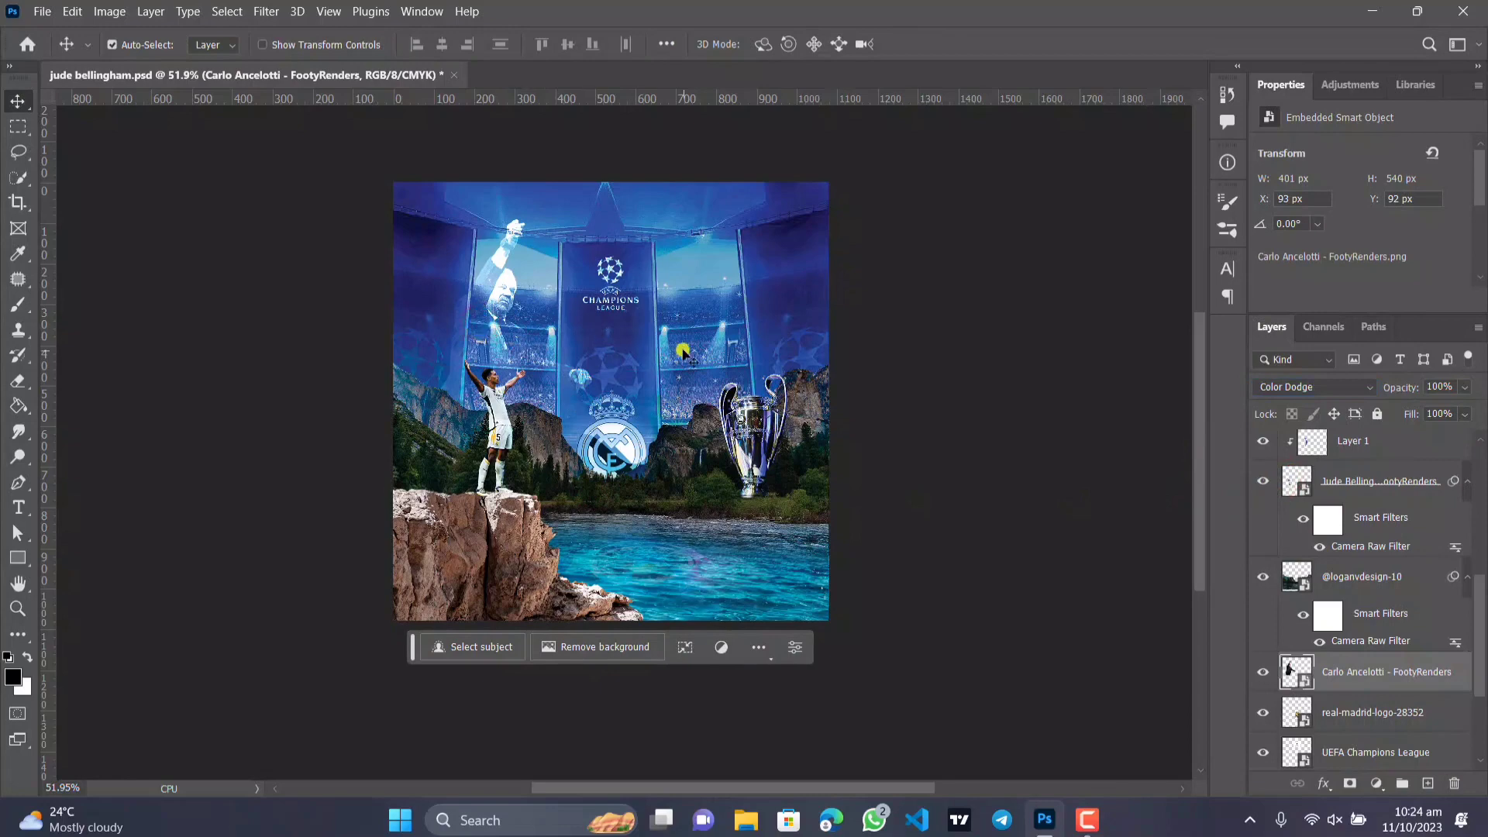
mouse_move(465, 329)
left_mouse_down()
mouse_move(457, 352)
mouse_move(416, 358)
mouse_move(445, 348)
left_mouse_up()
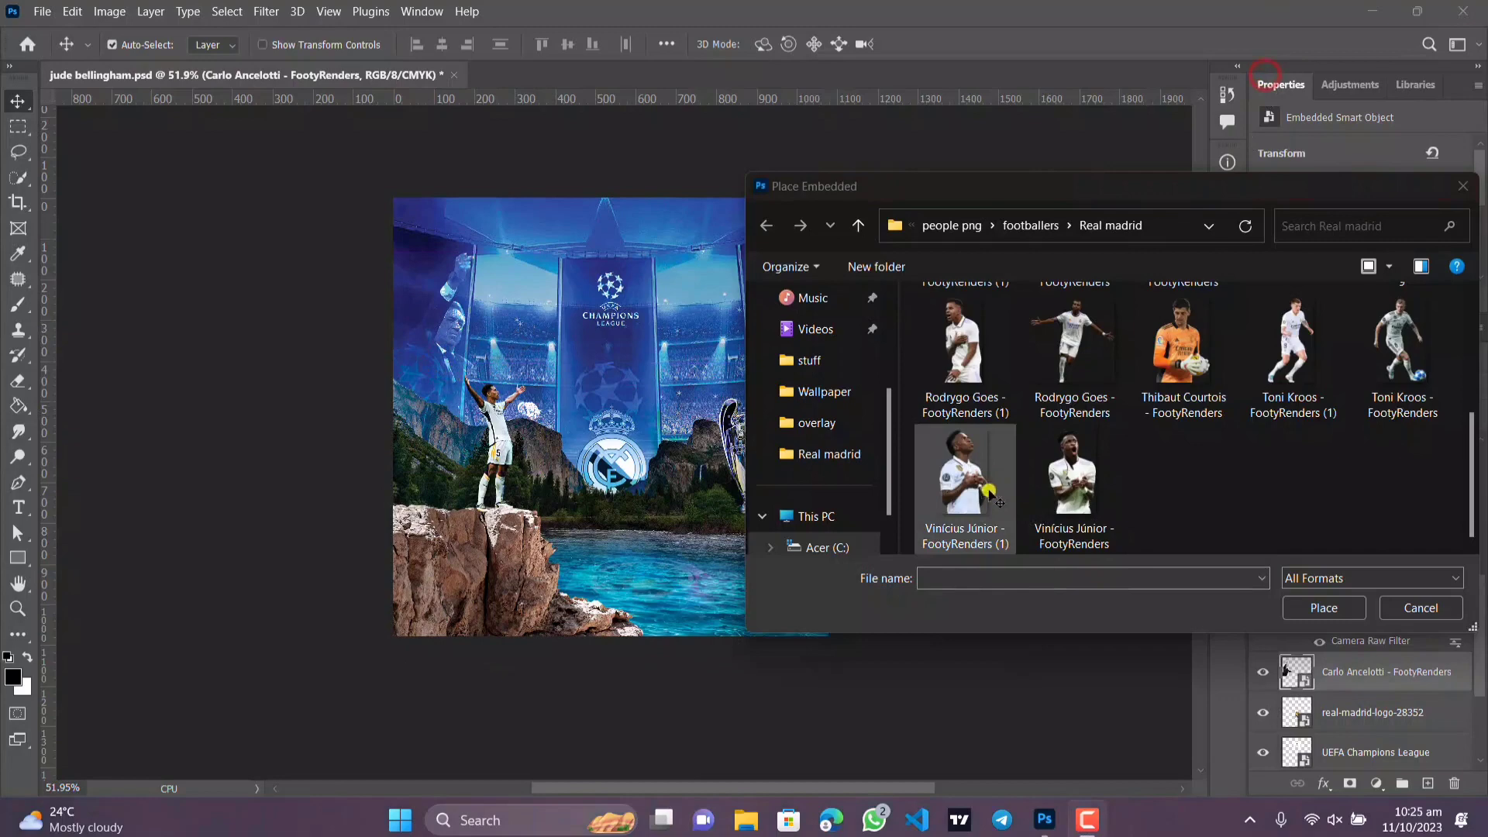
Place the Vinícius Júnior - FootyRenders (1) image, scale it to 11.20% and position it between the footballer and the central banner.
left_click(972, 480)
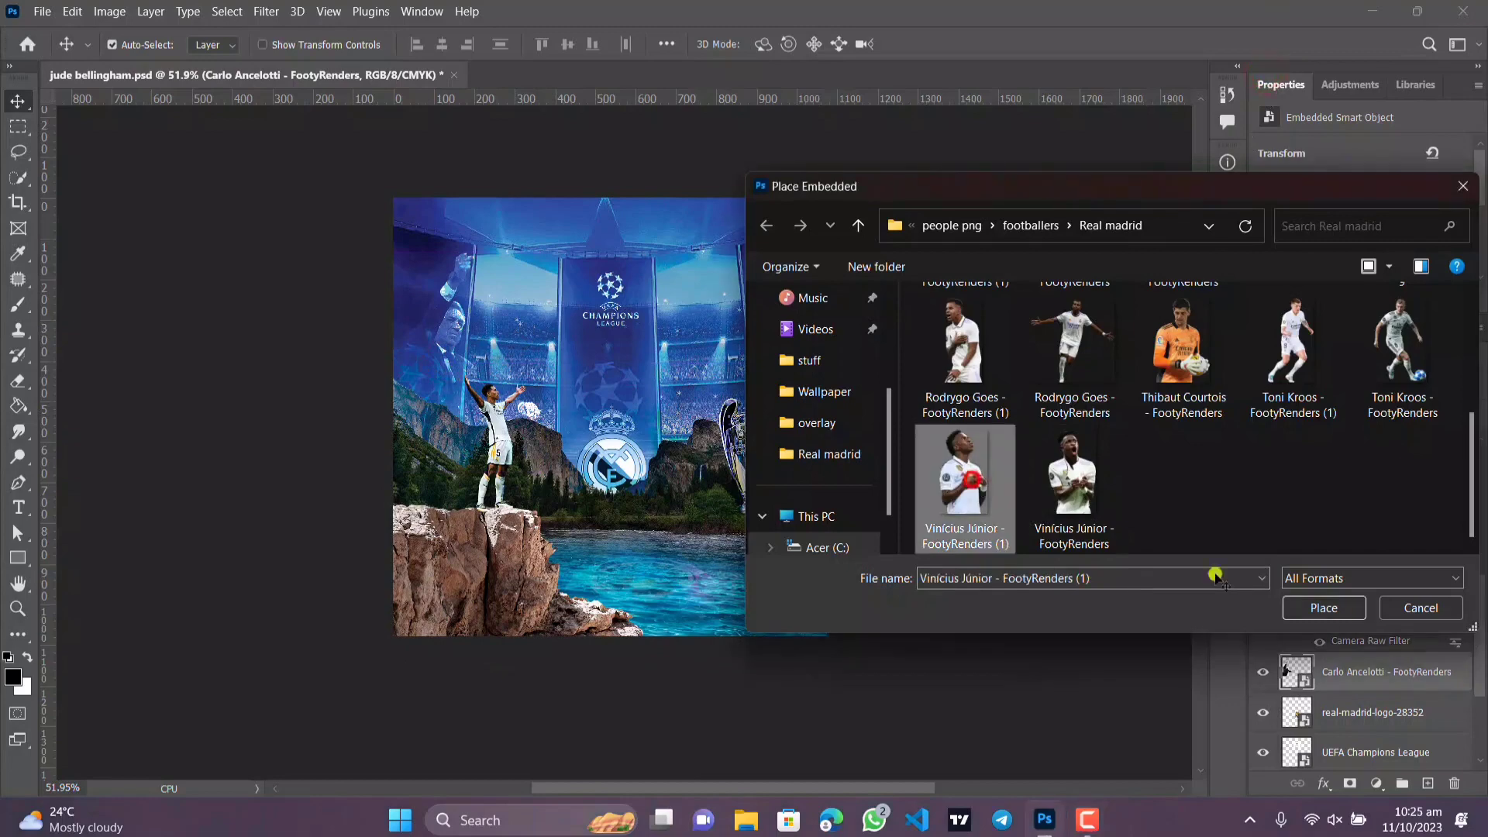
left_click(1319, 609)
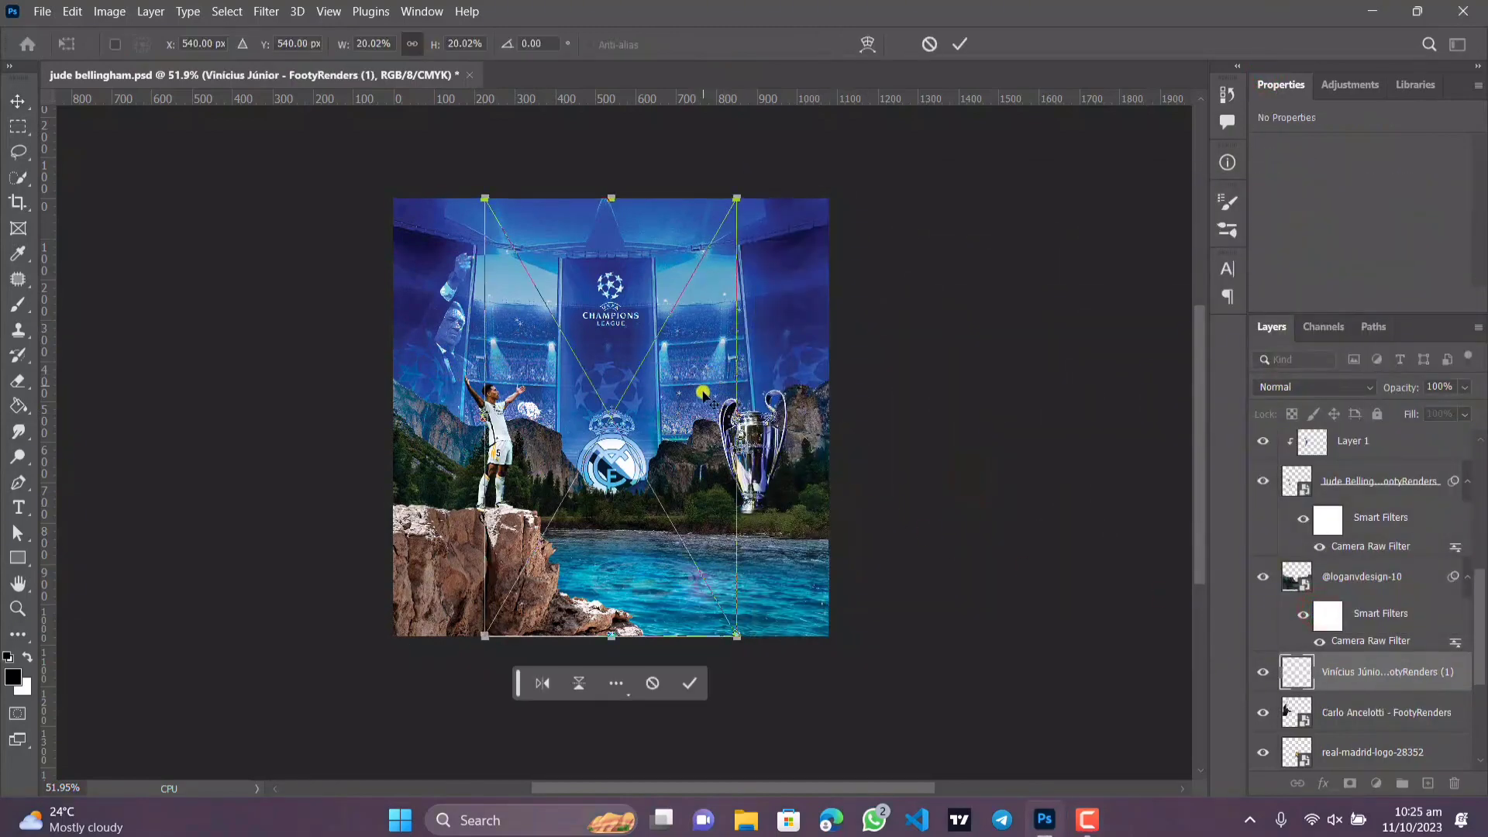
left_click_drag(735, 203, 661, 329)
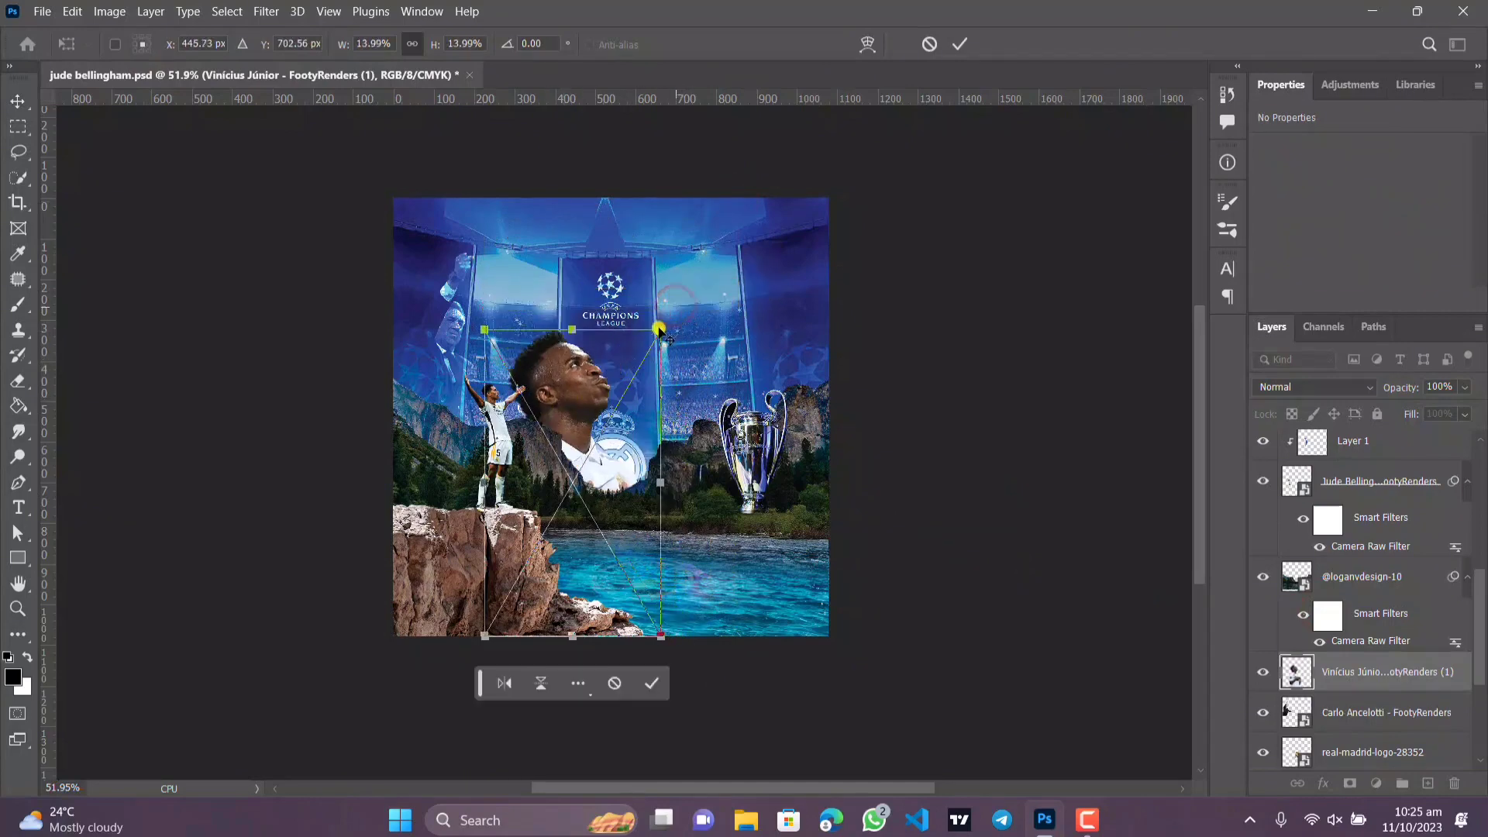
mouse_move(564, 387)
left_mouse_down()
mouse_move(581, 271)
mouse_move(612, 329)
mouse_move(550, 376)
left_mouse_up()
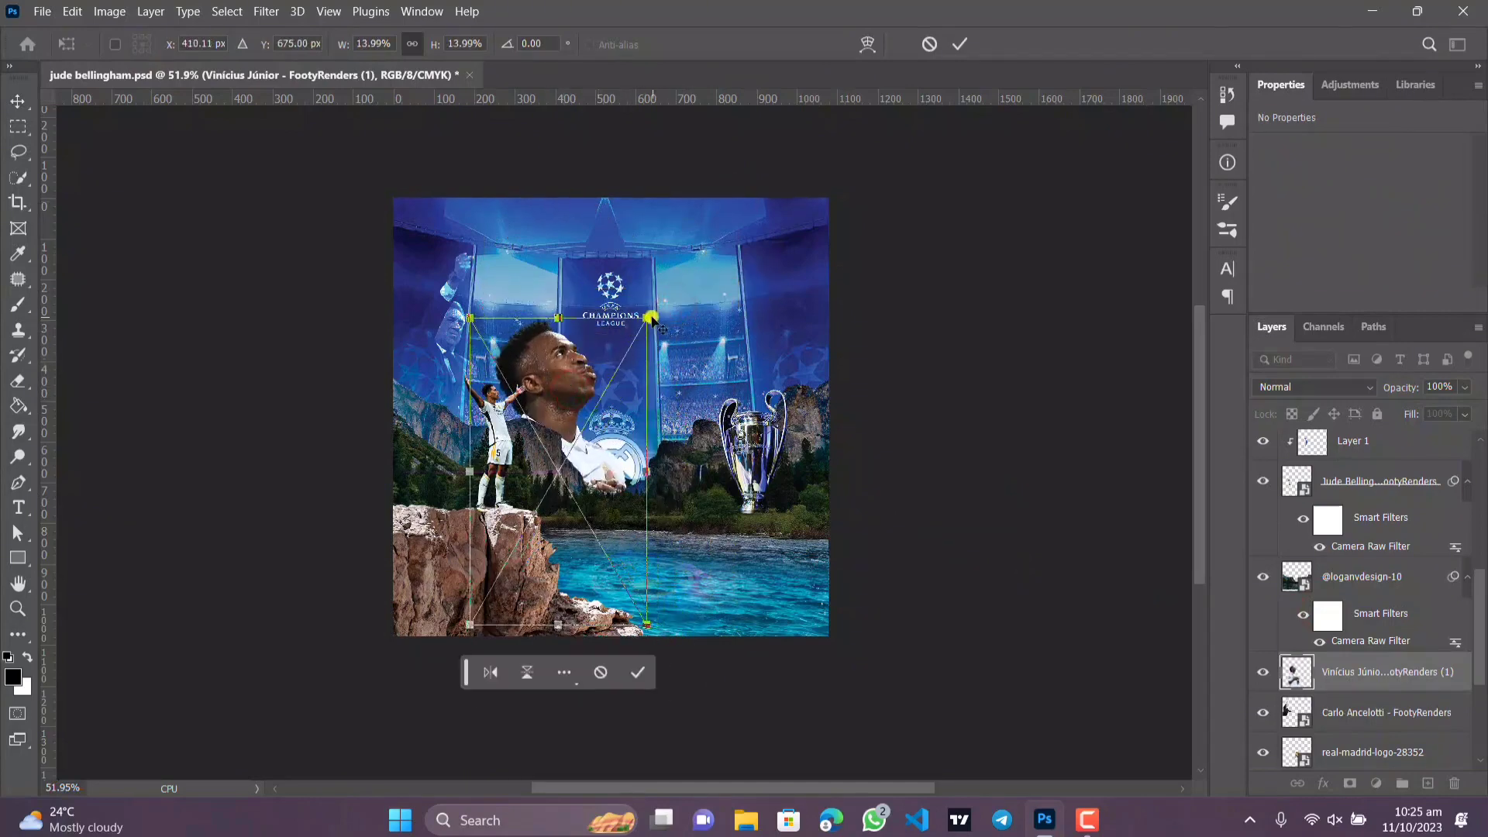
left_click_drag(643, 320, 577, 349)
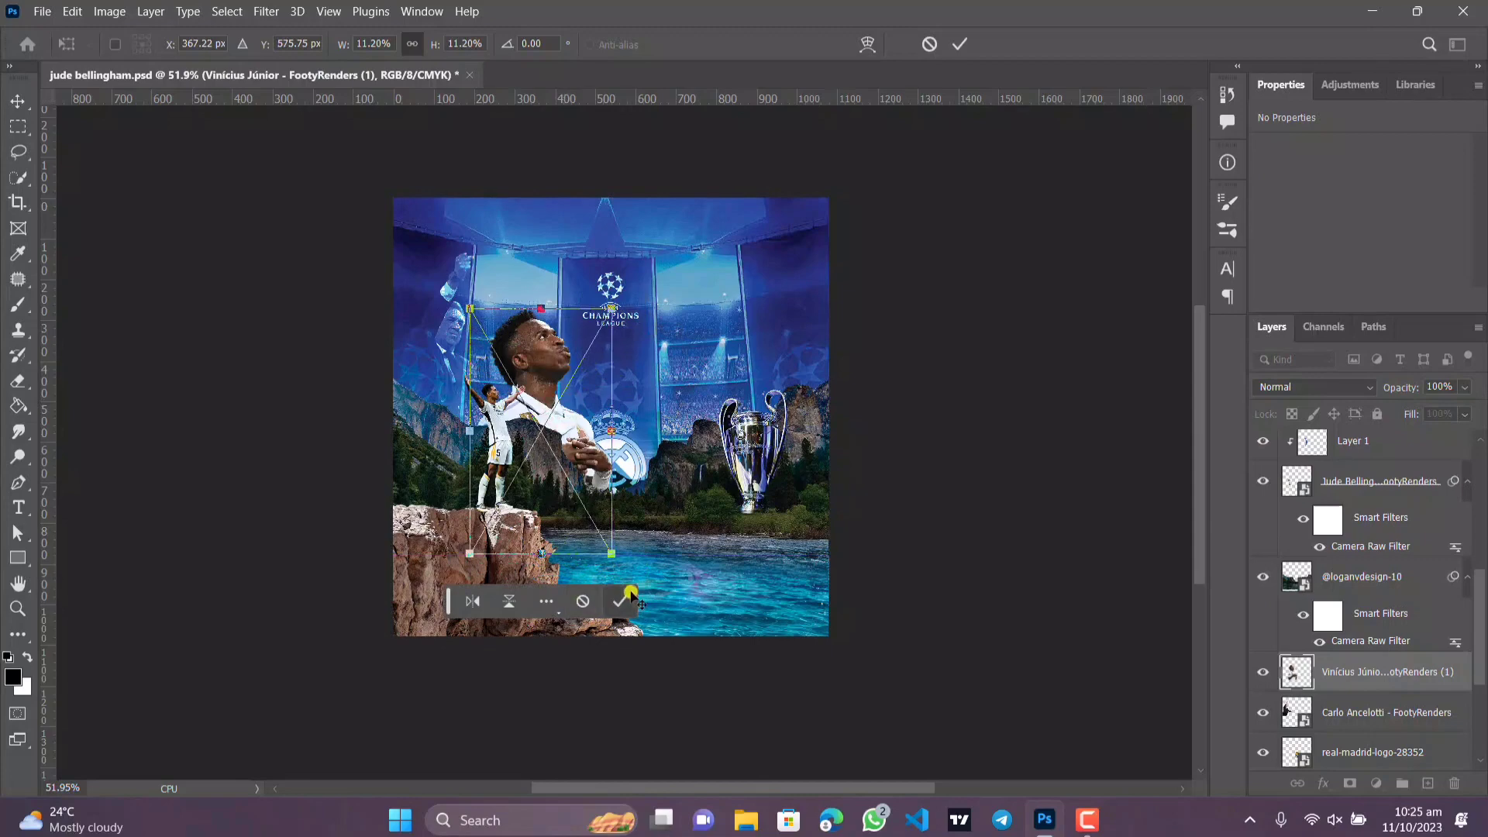
left_click(624, 598)
Set the Vinícius Júnior layer's blend mode to Color Dodge and shift it slightly down to X 190 px, Y 303 px.
left_click(1368, 385)
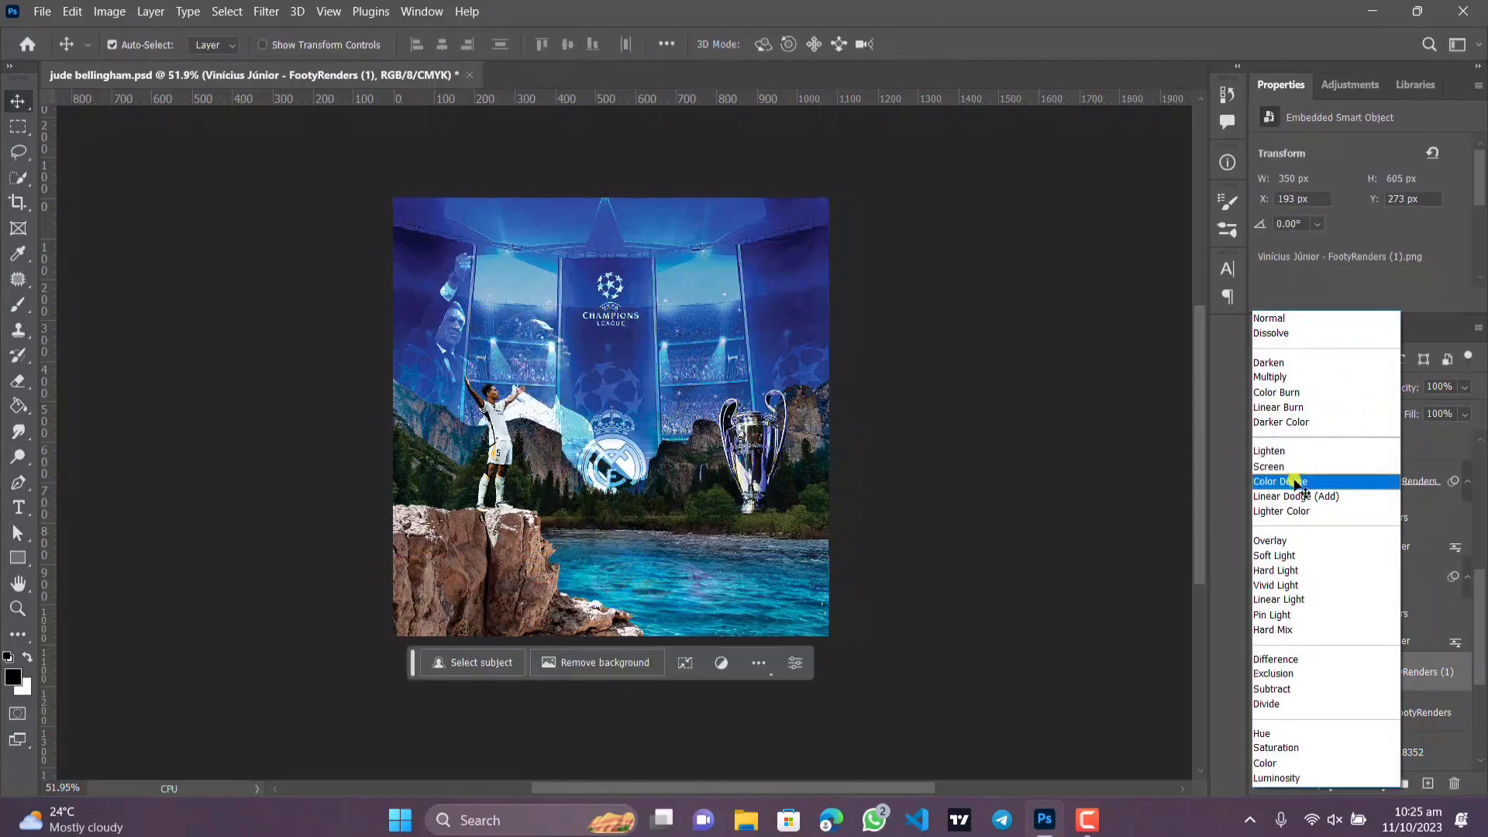
left_click(1296, 484)
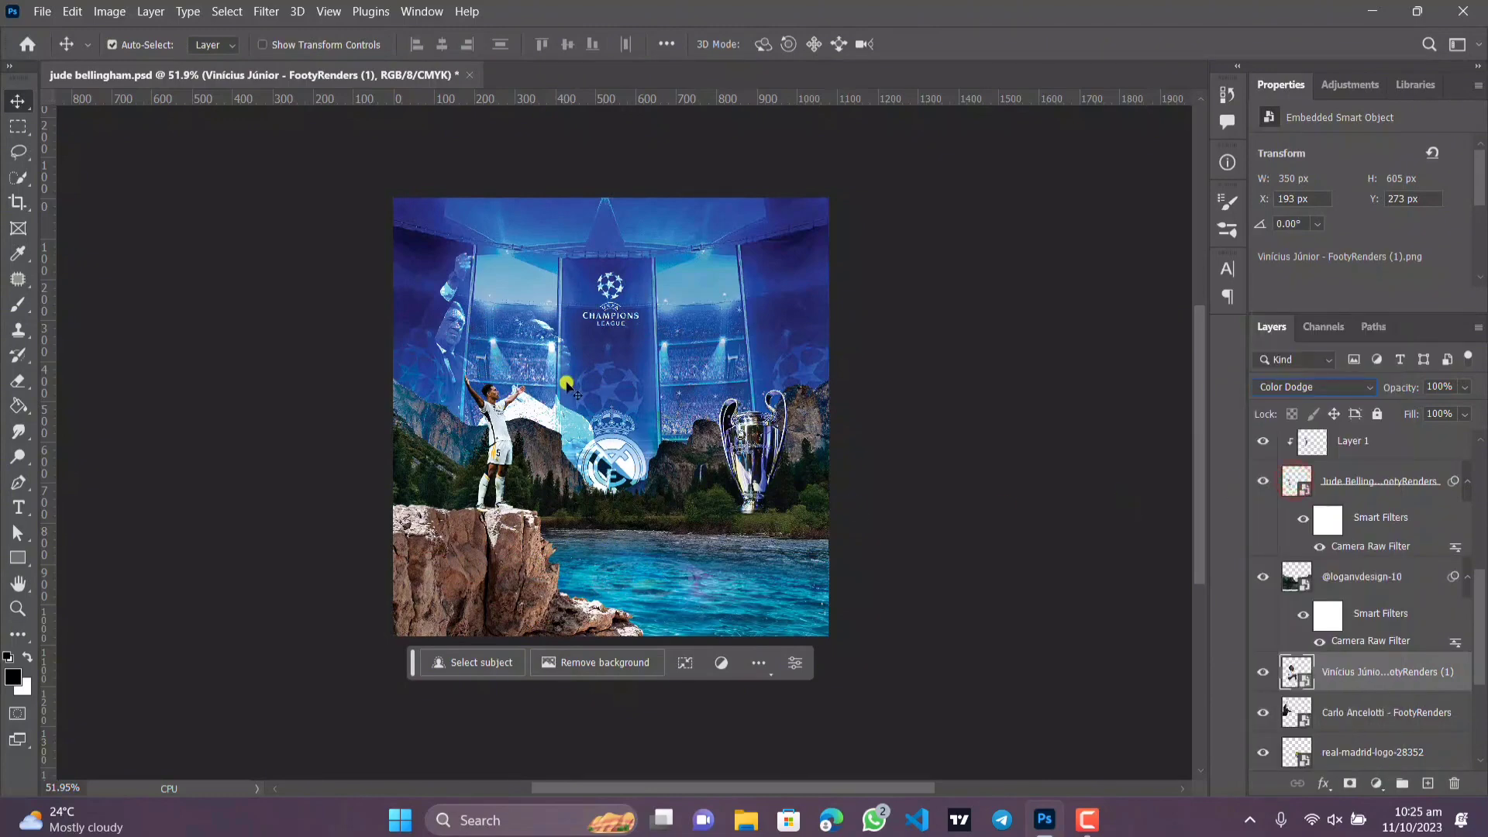
left_click_drag(535, 362, 534, 354)
mouse_move(533, 349)
left_mouse_down()
mouse_move(529, 304)
mouse_move(551, 326)
mouse_move(542, 372)
left_mouse_up()
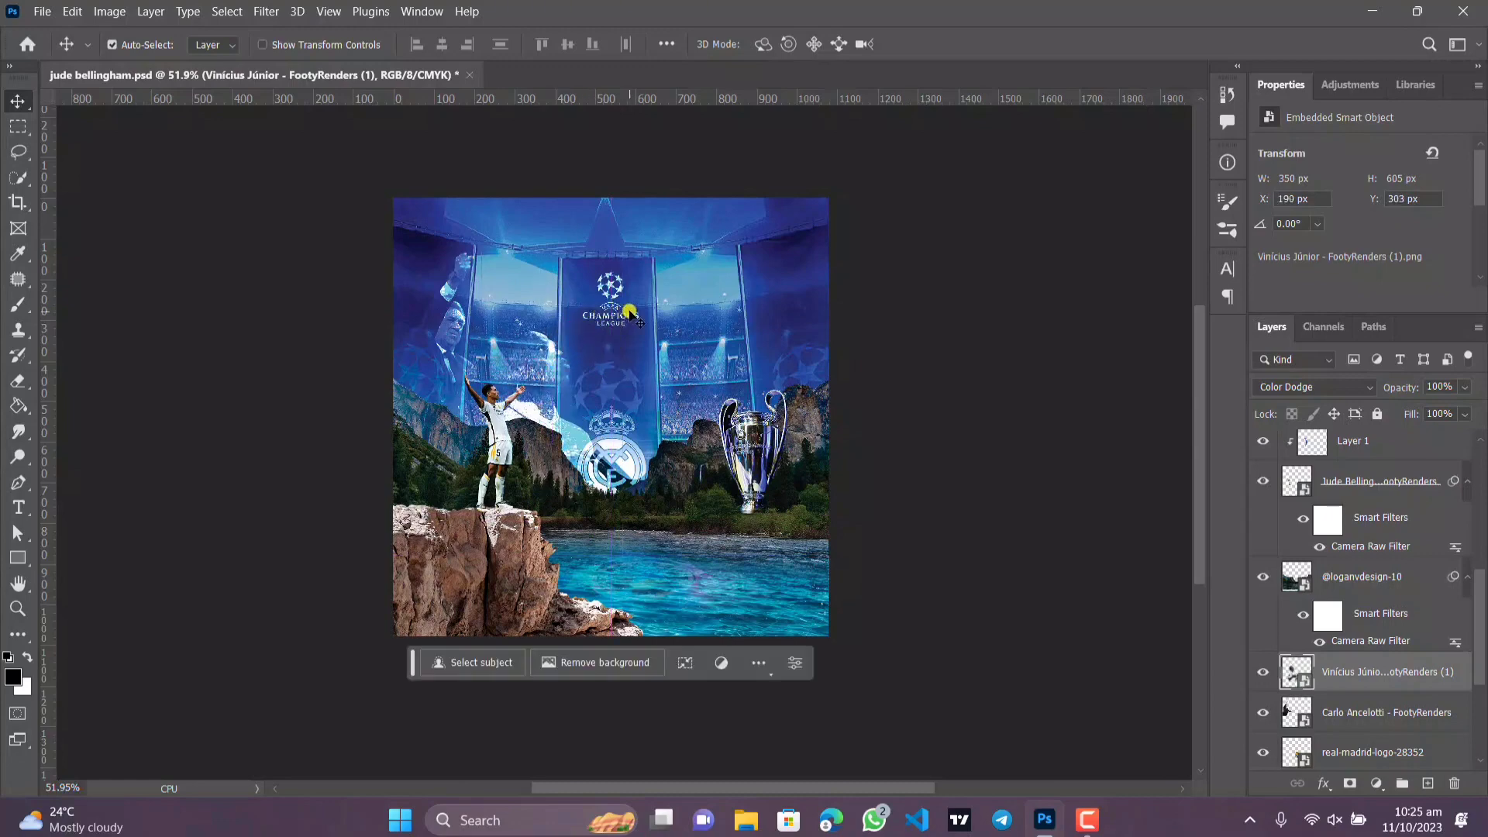
Place the Rodrygo Goes - FootyRenders (1) image, scale it to 4.80% and position it over the stands behind the trophy.
scroll(707, 427, "up", 1)
scroll(704, 360, "down", 1)
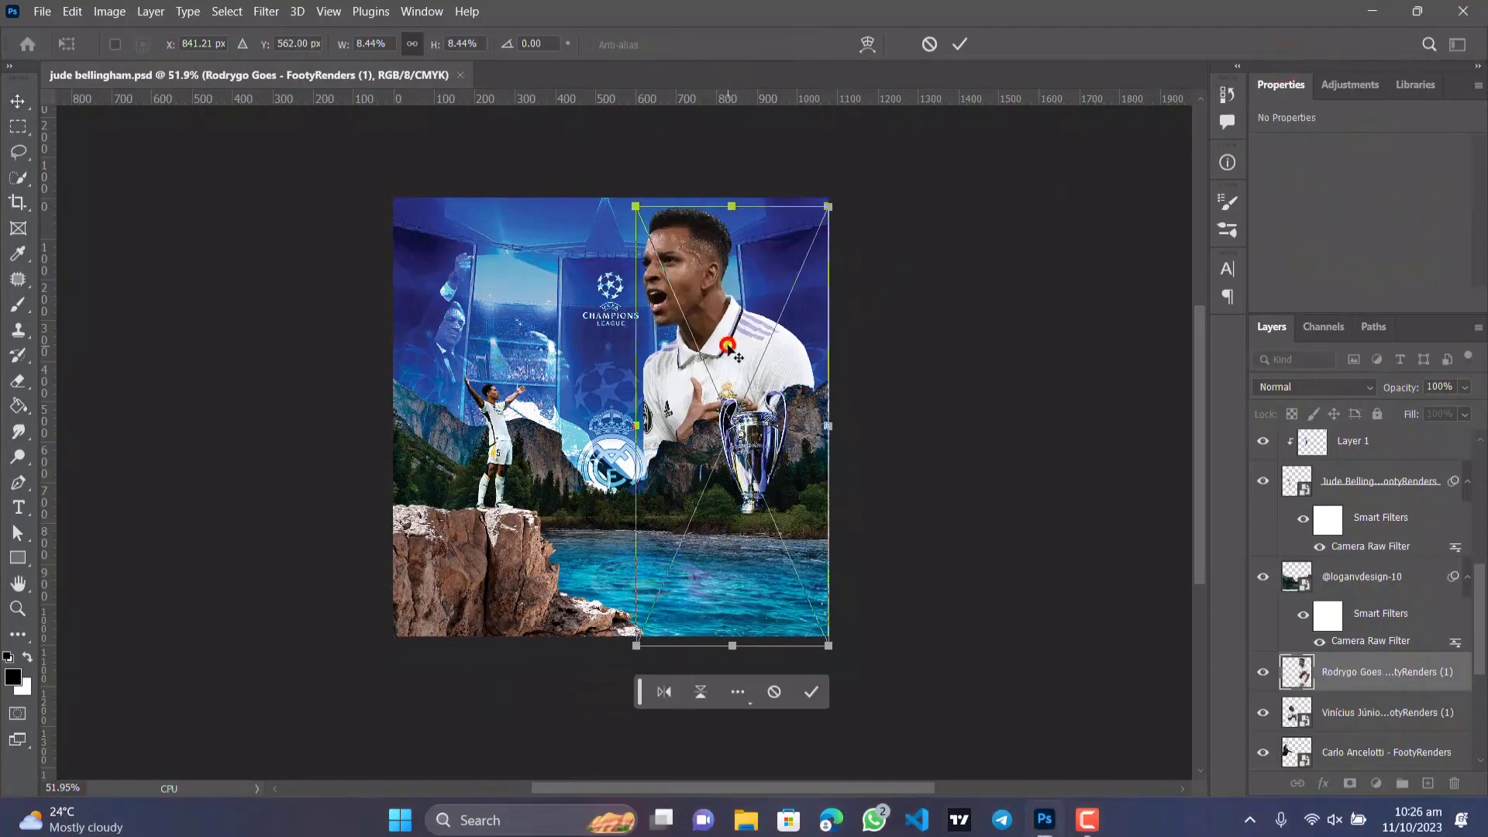
left_click_drag(733, 341, 746, 385)
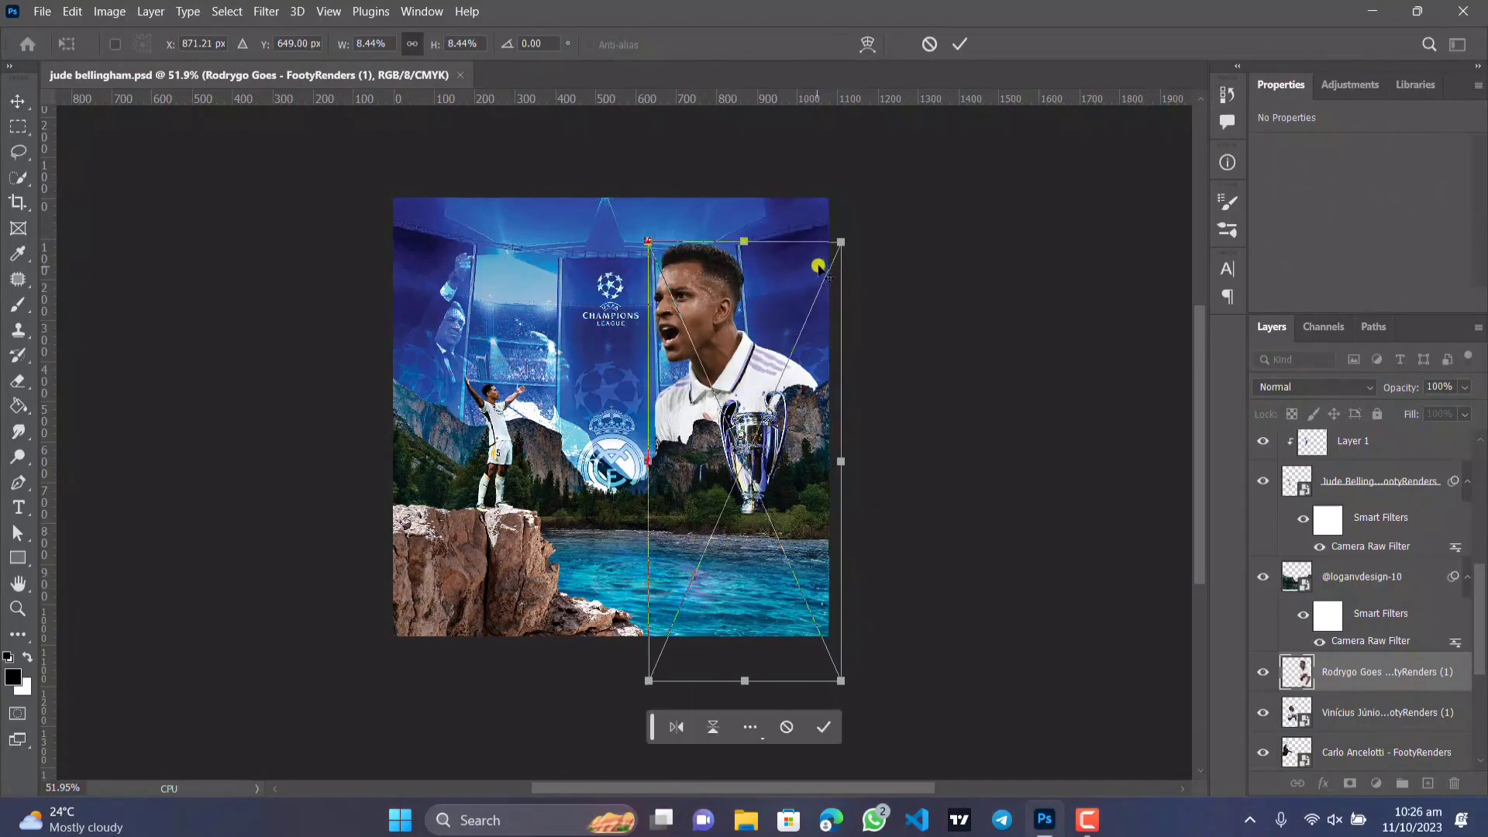
left_click_drag(844, 241, 810, 311)
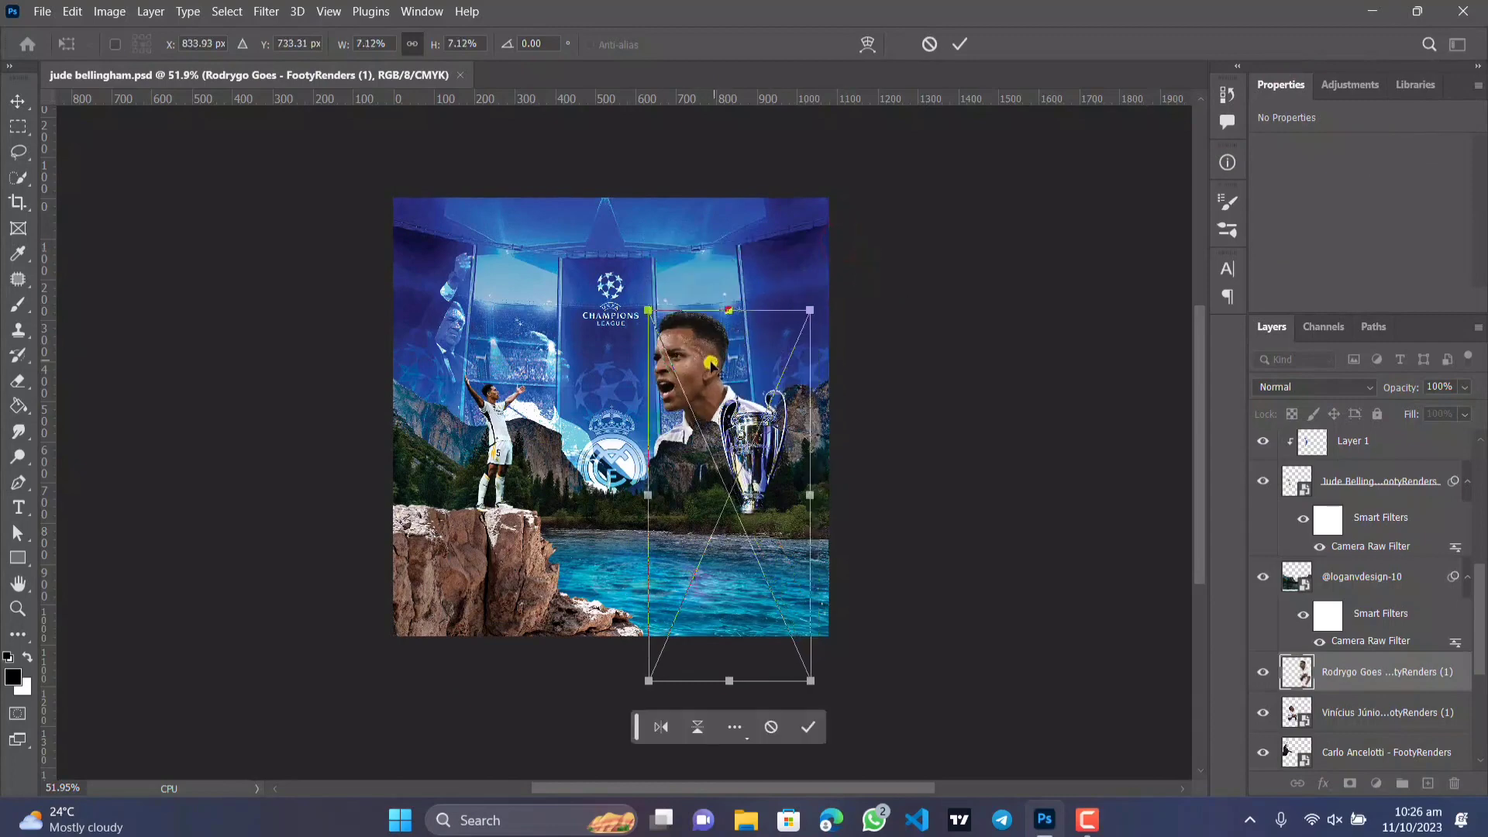
left_click_drag(708, 379, 738, 303)
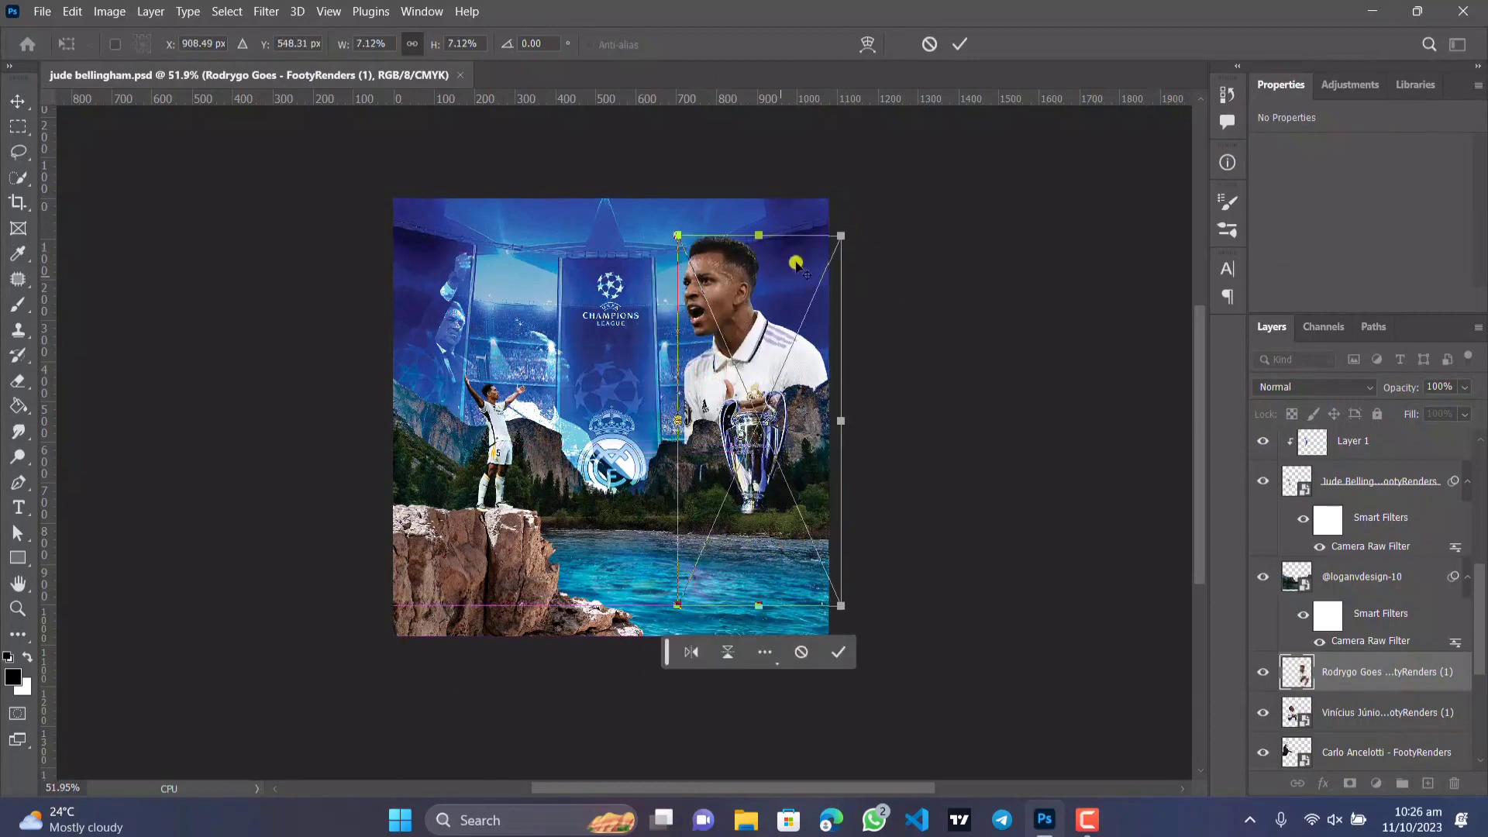
left_click_drag(839, 238, 801, 290)
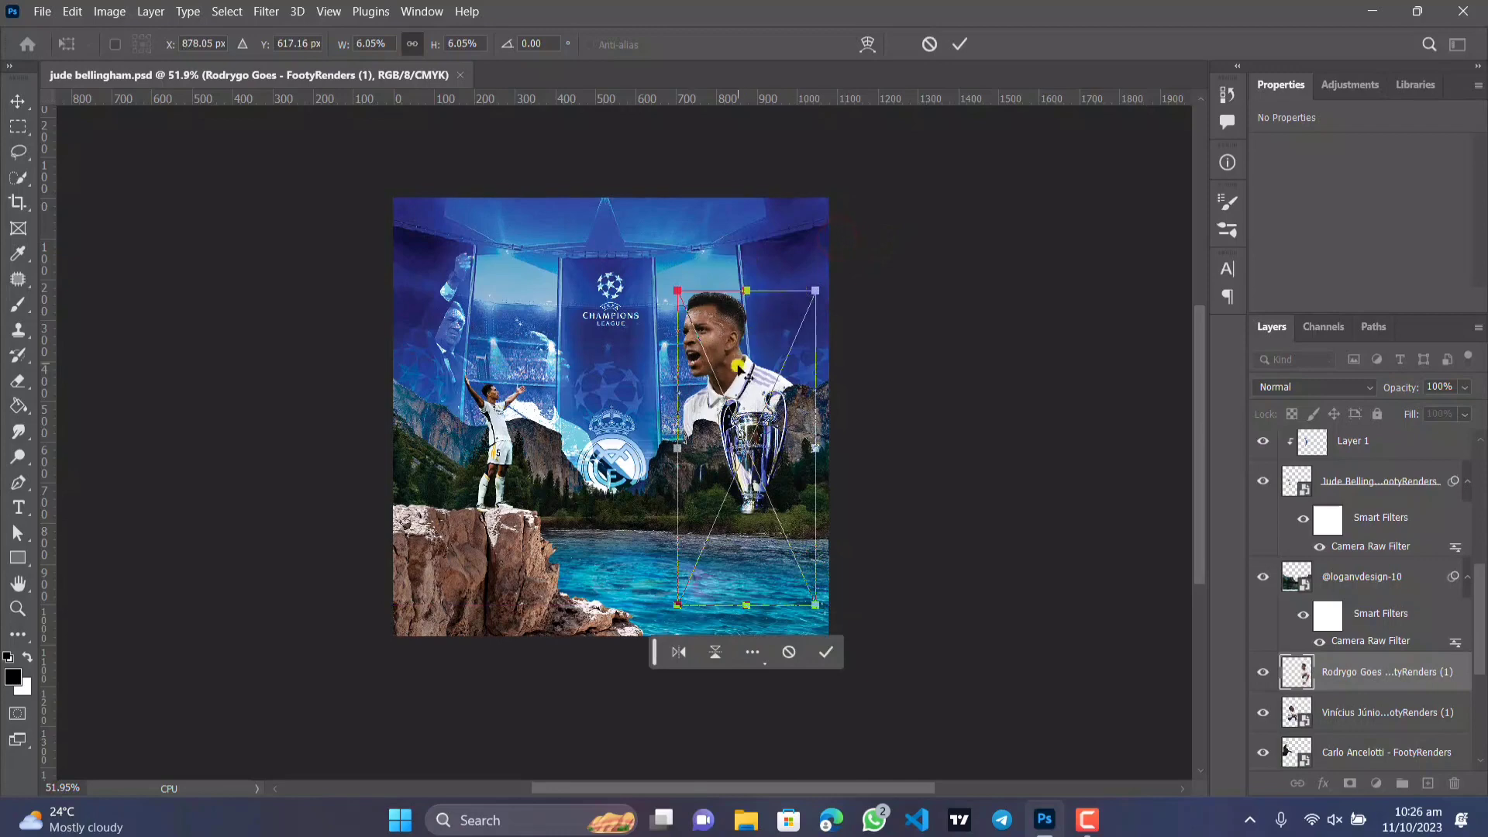
left_click_drag(738, 366, 721, 321)
left_click_drag(800, 241, 757, 303)
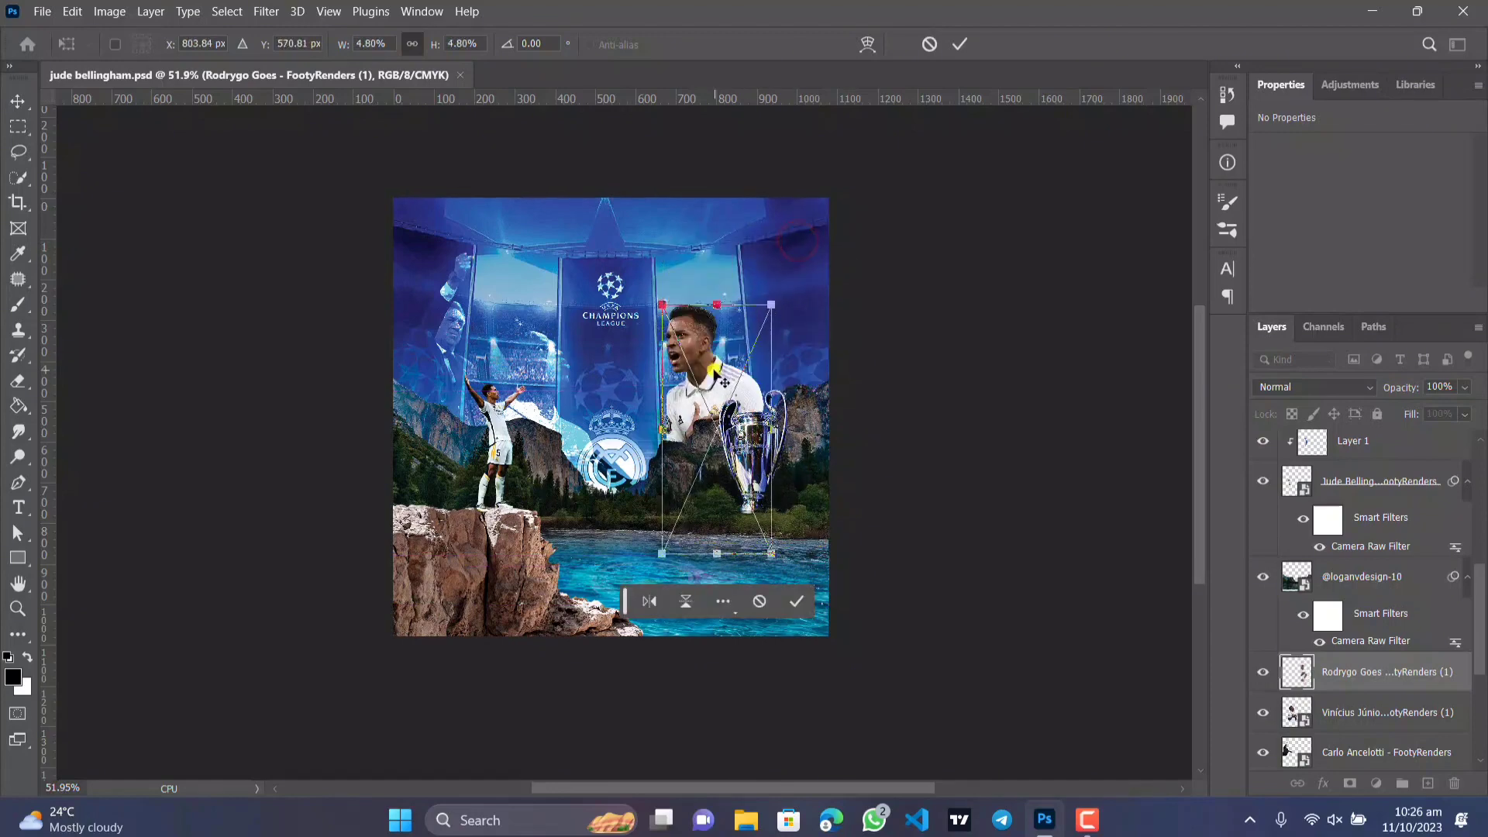
left_click_drag(714, 379, 720, 351)
left_click(803, 569)
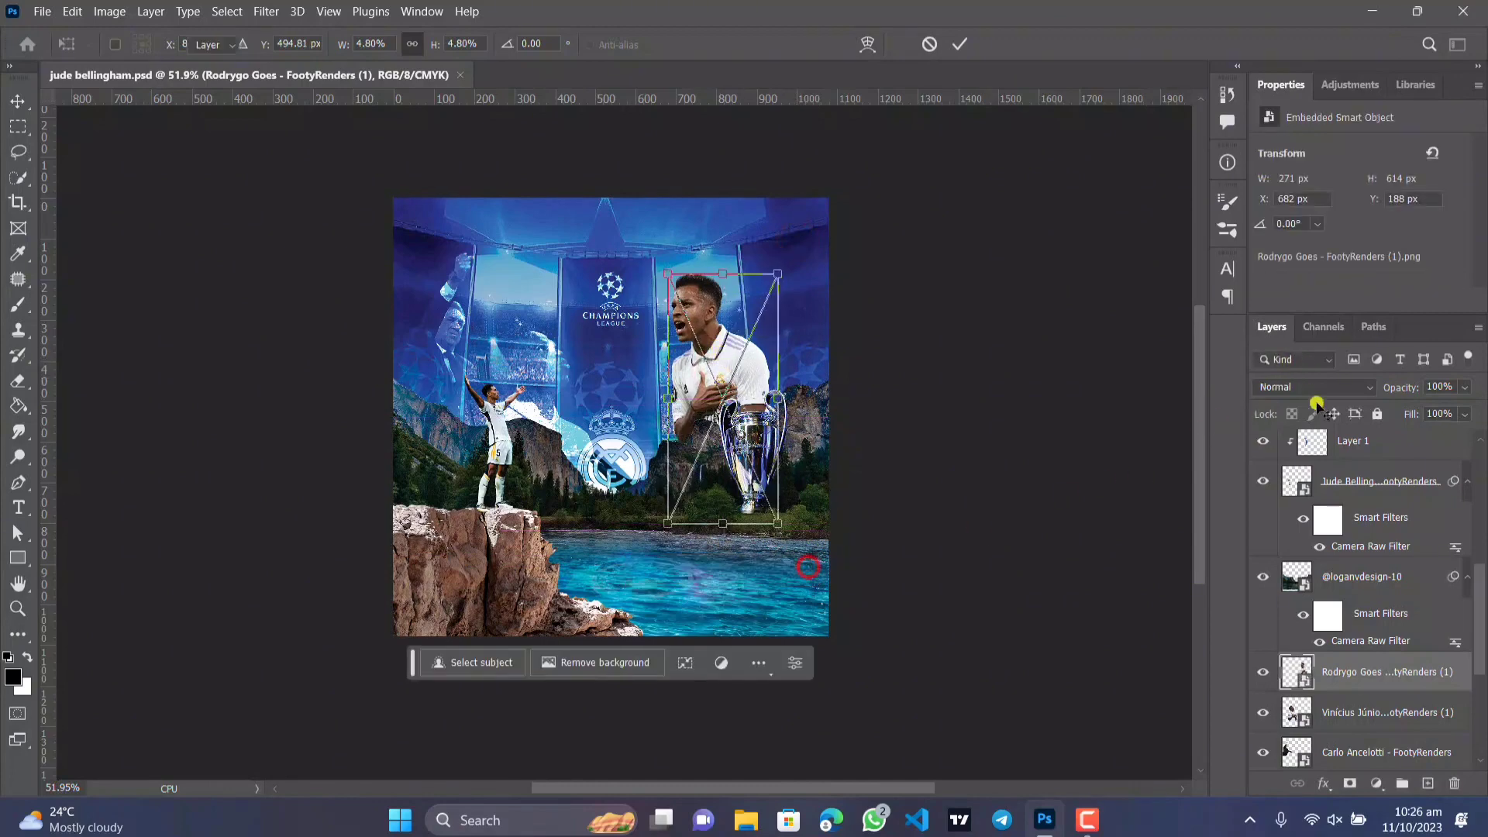
Set the Rodrygo Goes layer's blend mode to Color Dodge and nudge it slightly to the right.
left_click(1370, 386)
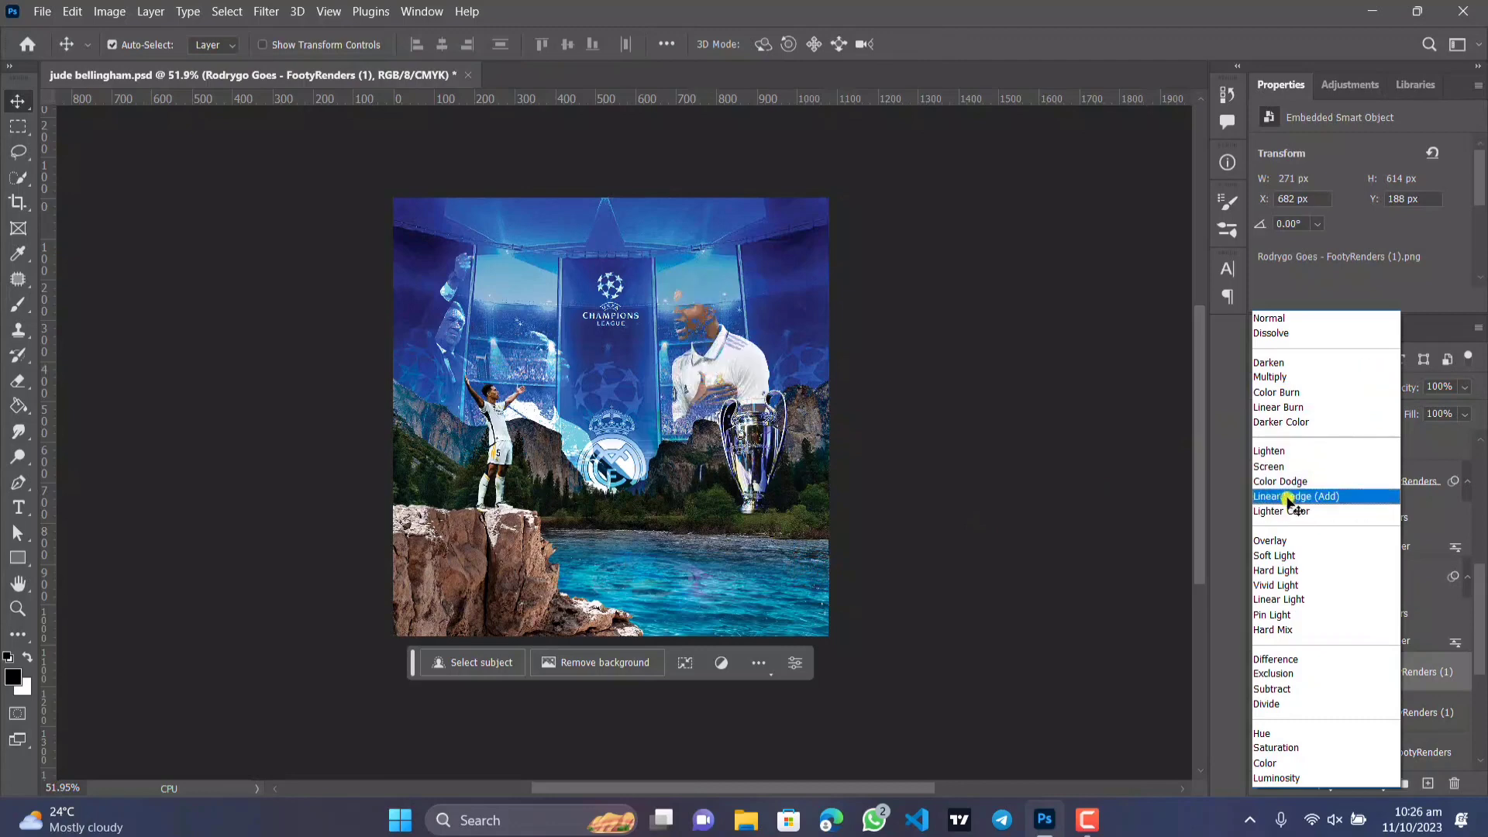
left_click(1282, 483)
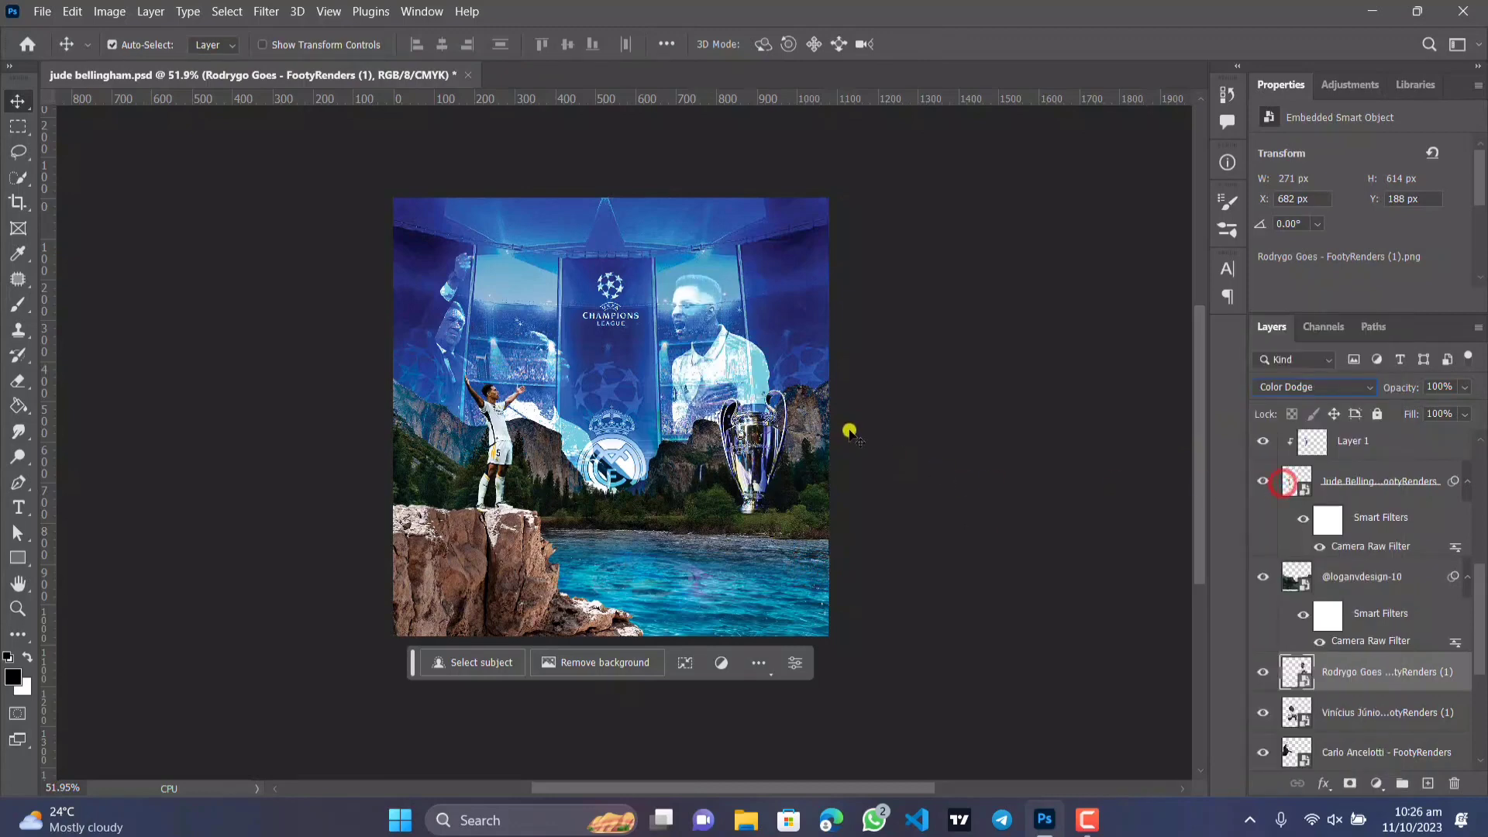
left_click_drag(735, 374, 741, 374)
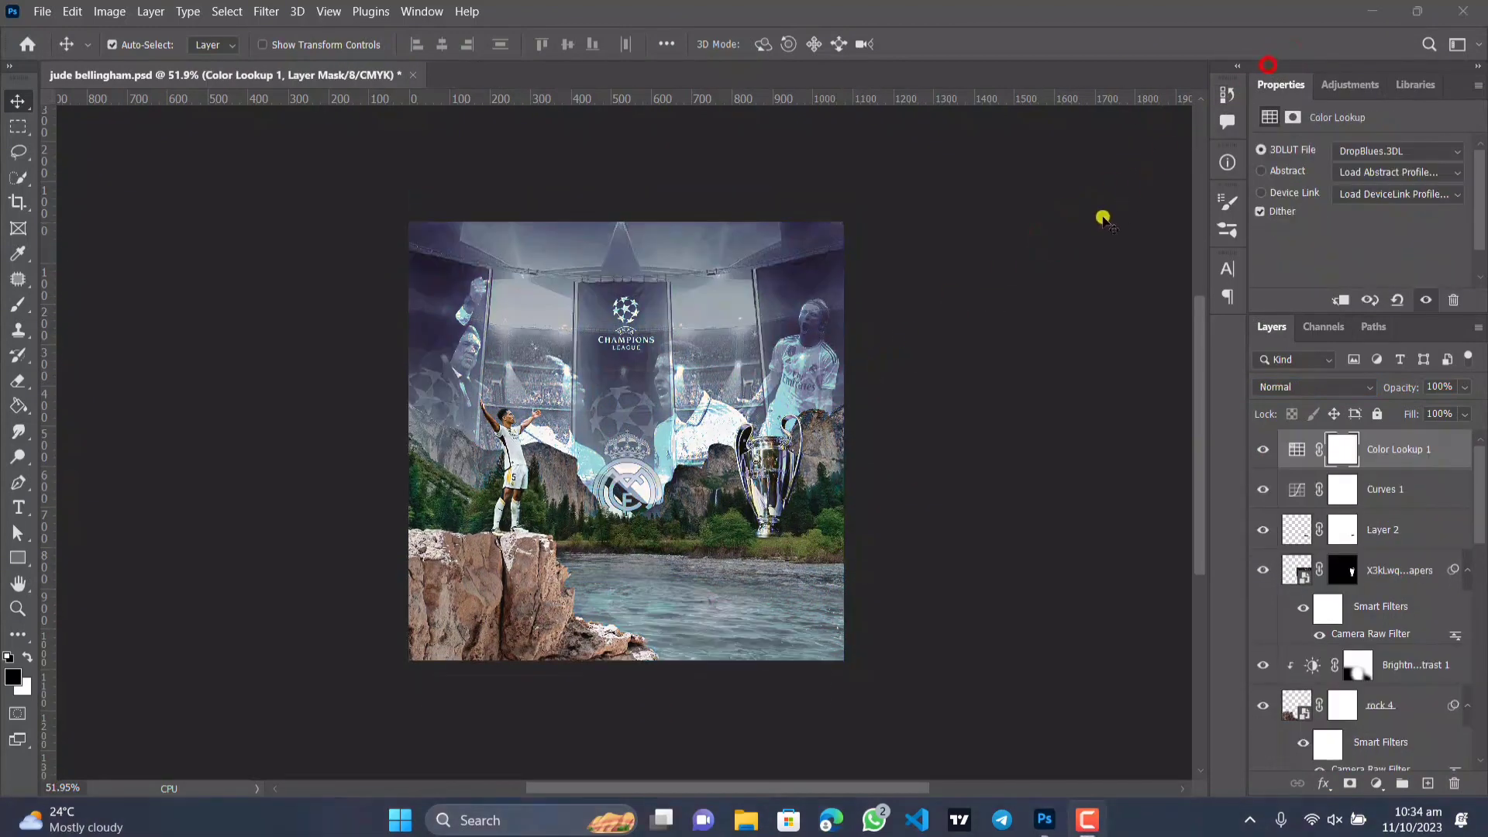
left_click(1033, 243)
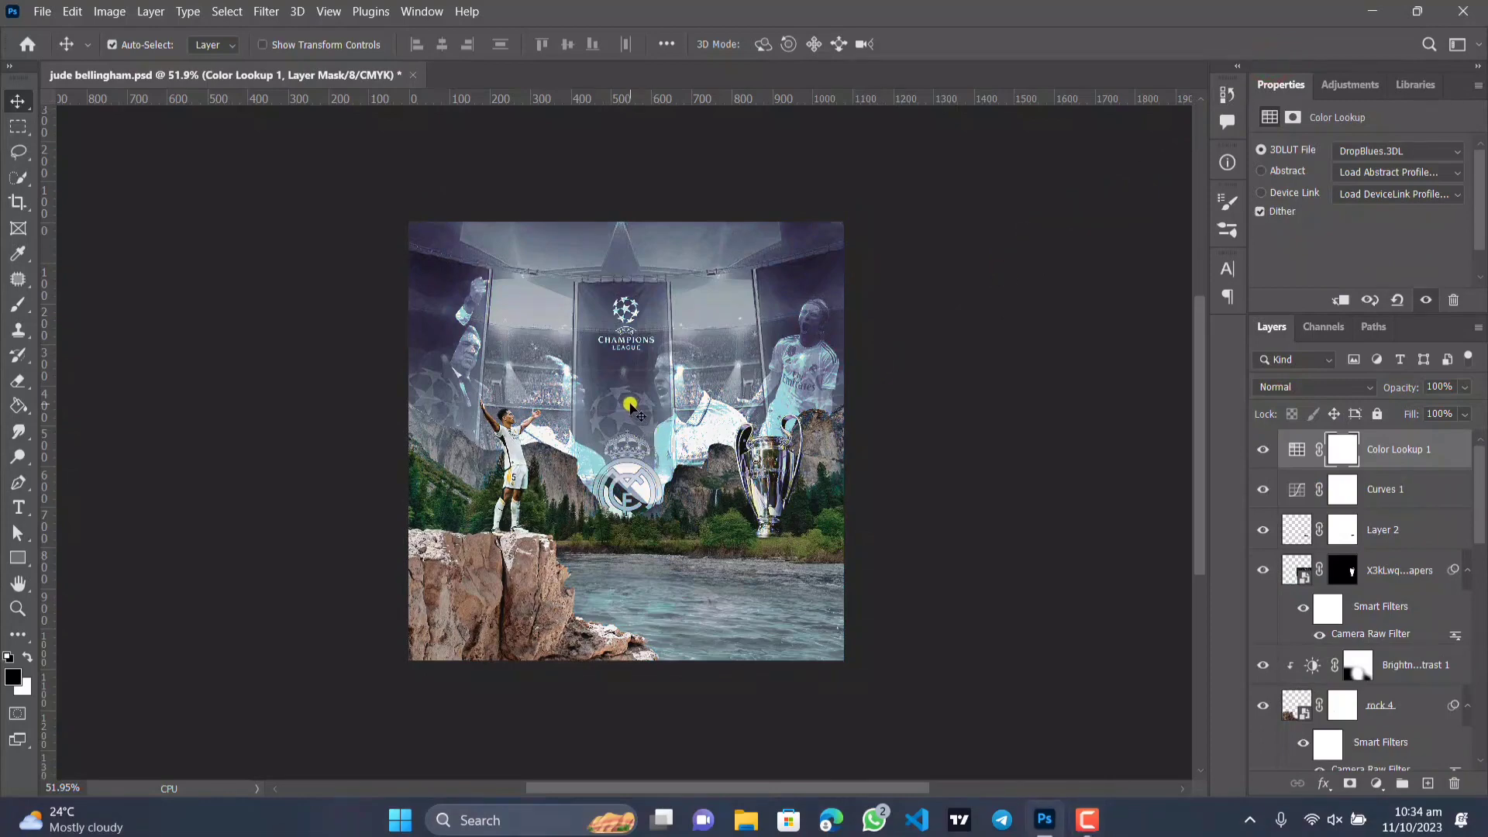
left_click_drag(630, 404, 636, 423)
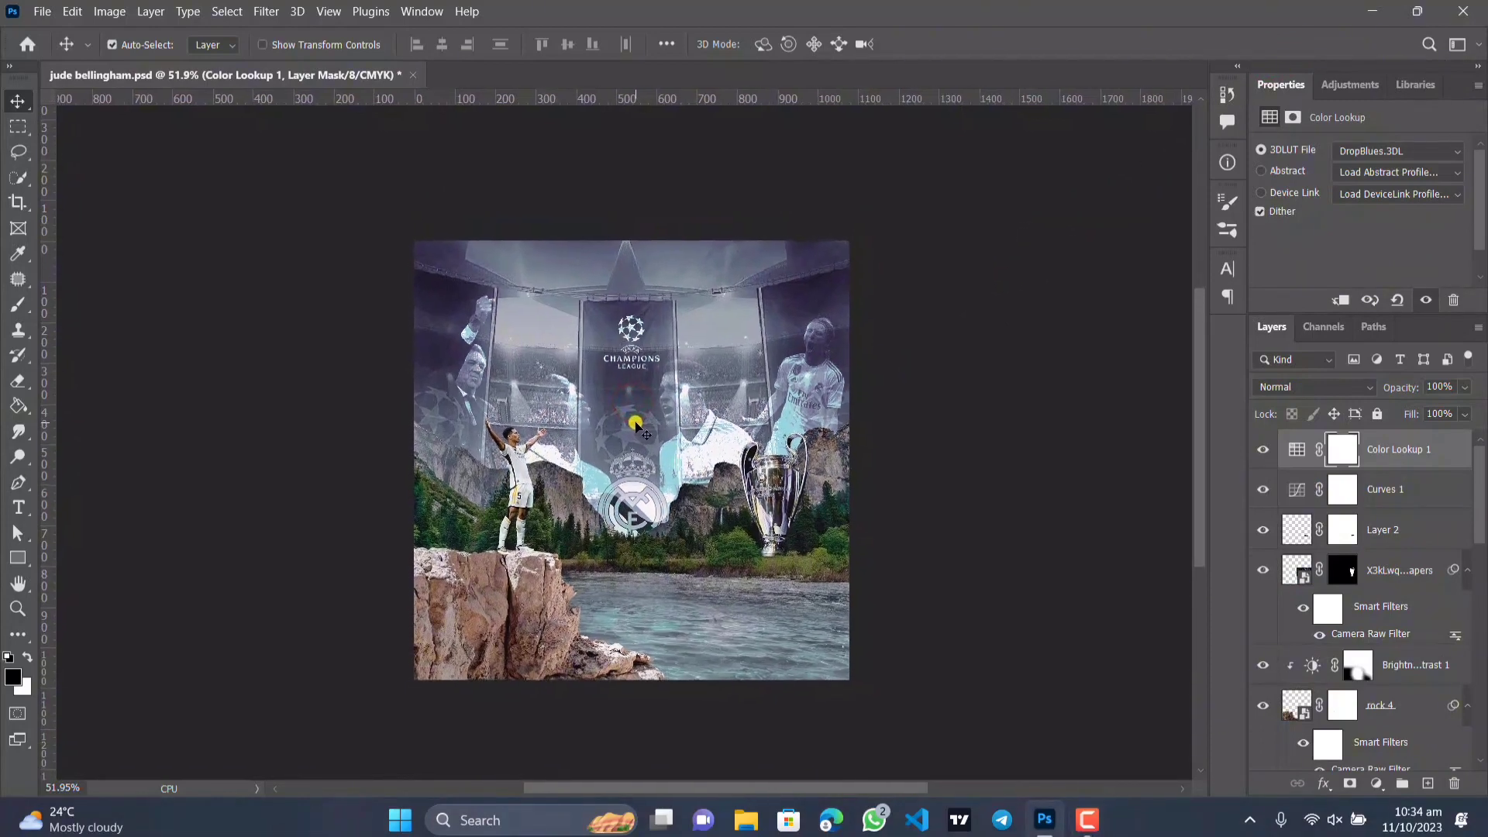